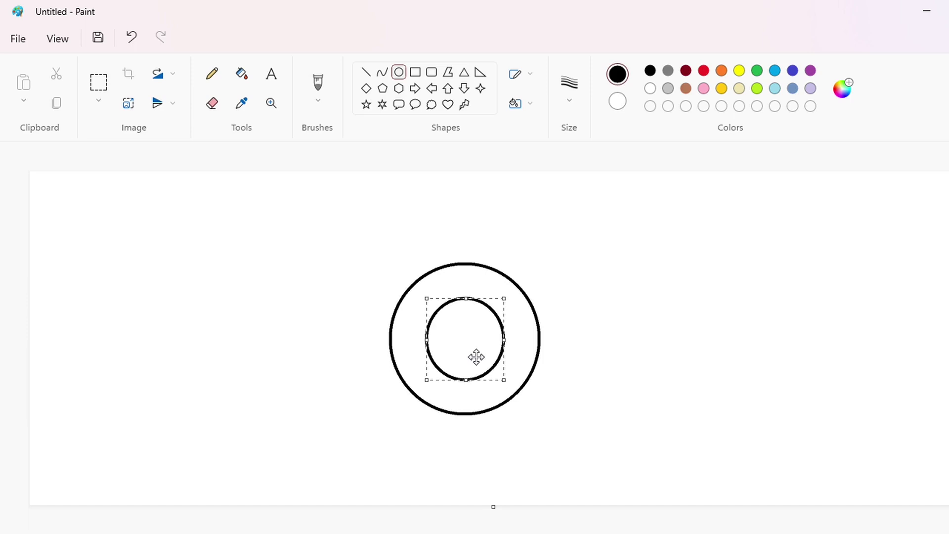
Step: Cut both circles with a vertical white line right of their centre and fill the severed right-hand arcs white
click(596, 358)
key(ctrl+Page_Up)
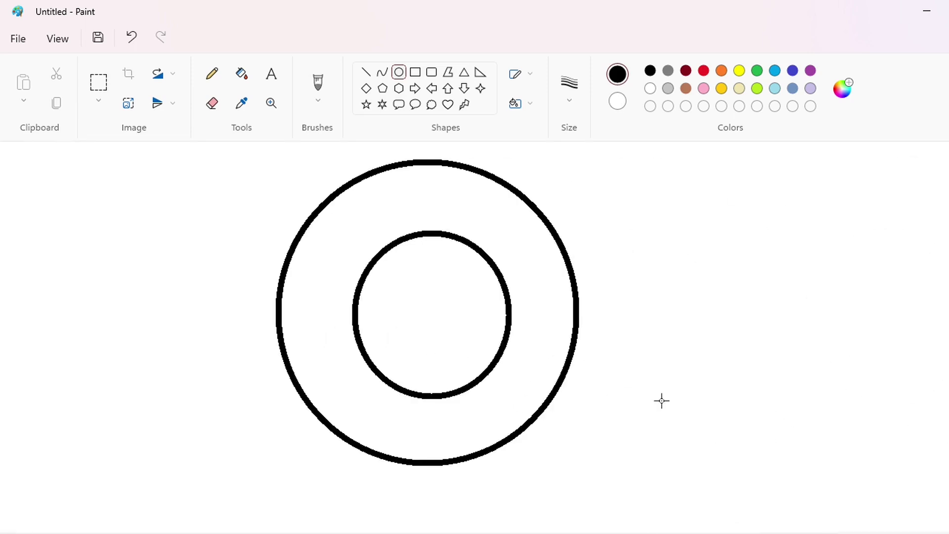
click(366, 73)
click(810, 72)
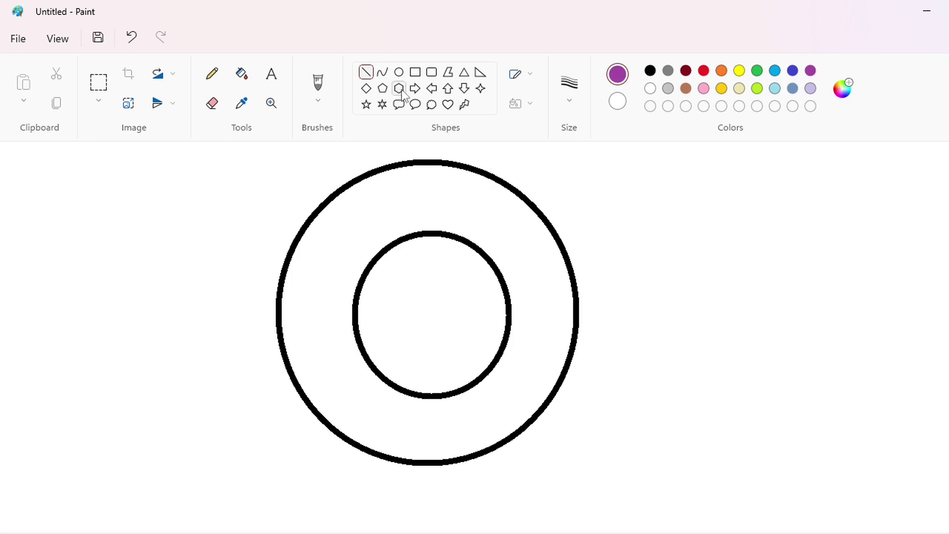
drag(440, 161, 541, 178)
key(ctrl+z)
click(652, 90)
drag(493, 251, 491, 458)
click(241, 73)
click(510, 314)
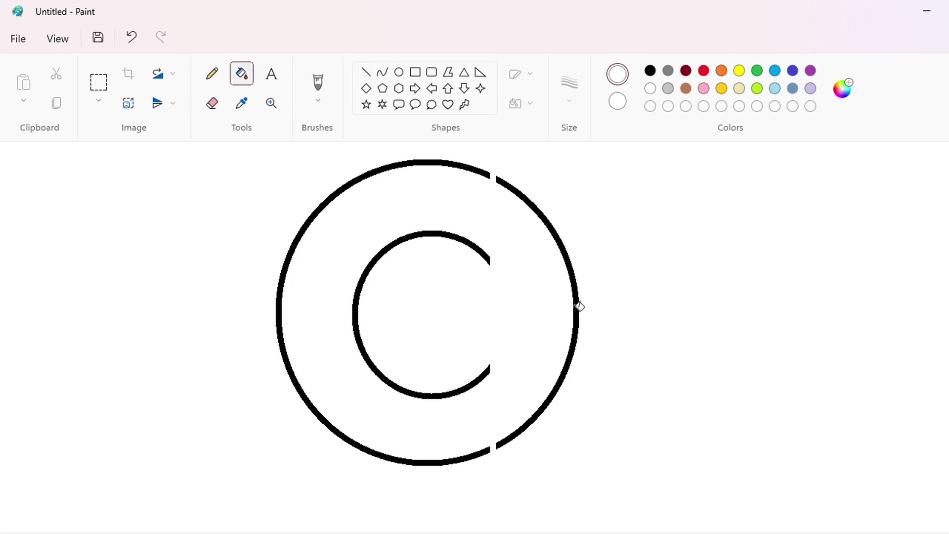
click(577, 304)
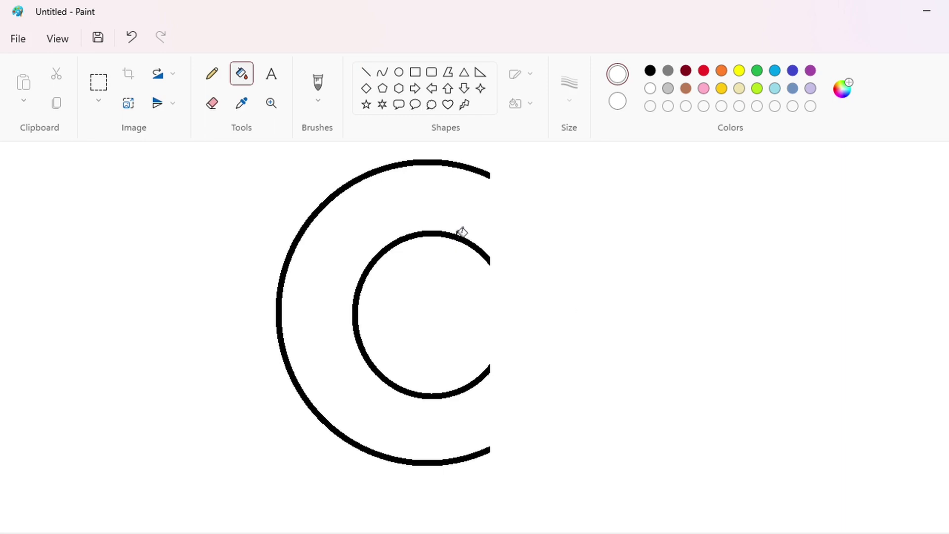
Step: Trim both ends of the inner arc with horizontal white lines and clear the leftover pieces with white fill
click(366, 74)
click(646, 239)
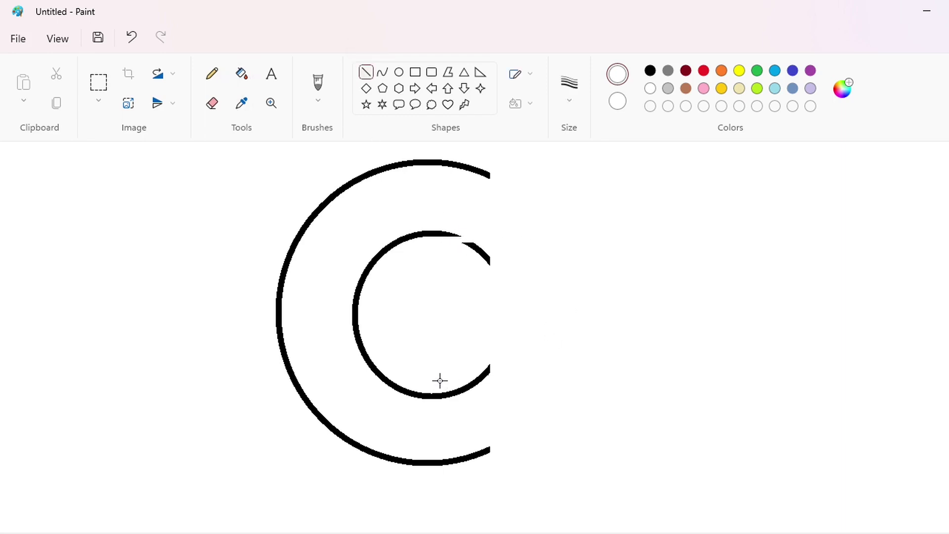
click(241, 74)
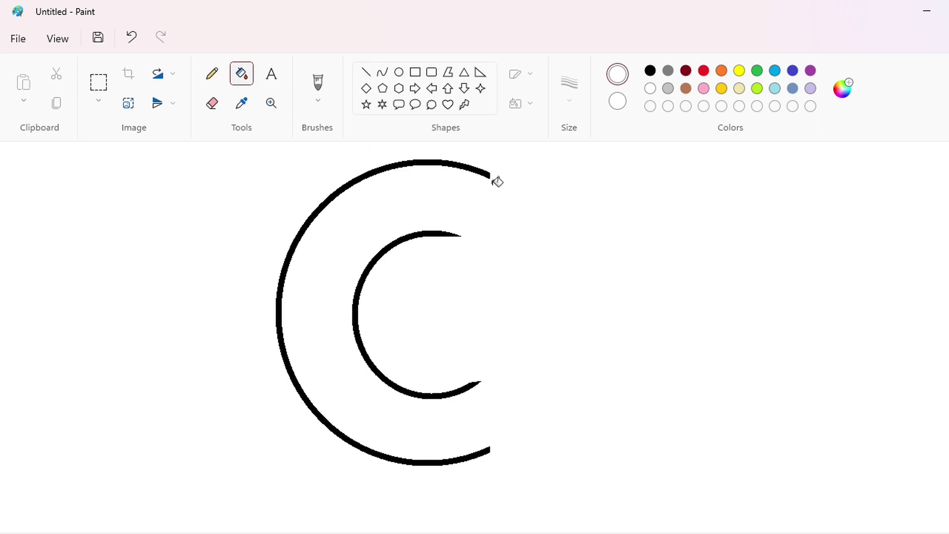
Step: Close both open ends of the letter C with straight black lines joining the outer arc to the inner arc
click(366, 73)
drag(490, 174, 494, 238)
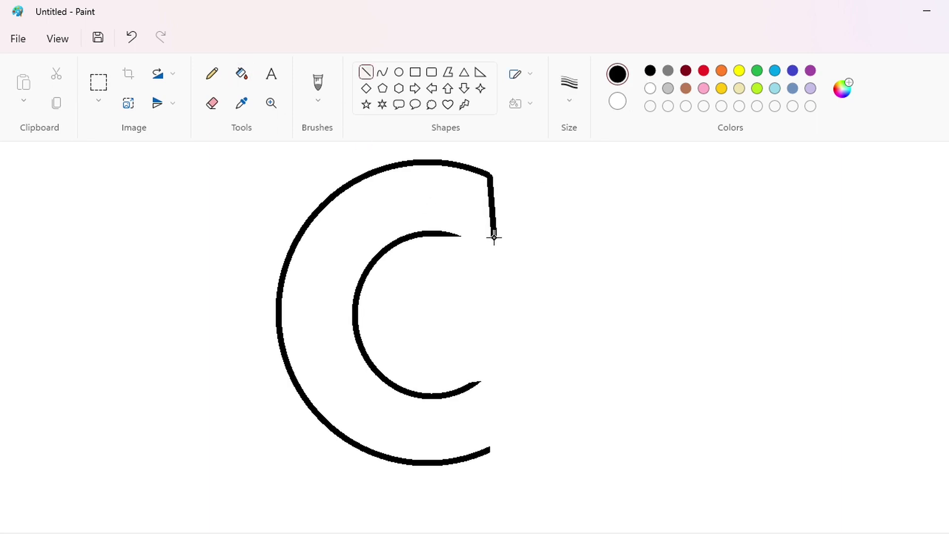
drag(491, 456, 480, 383)
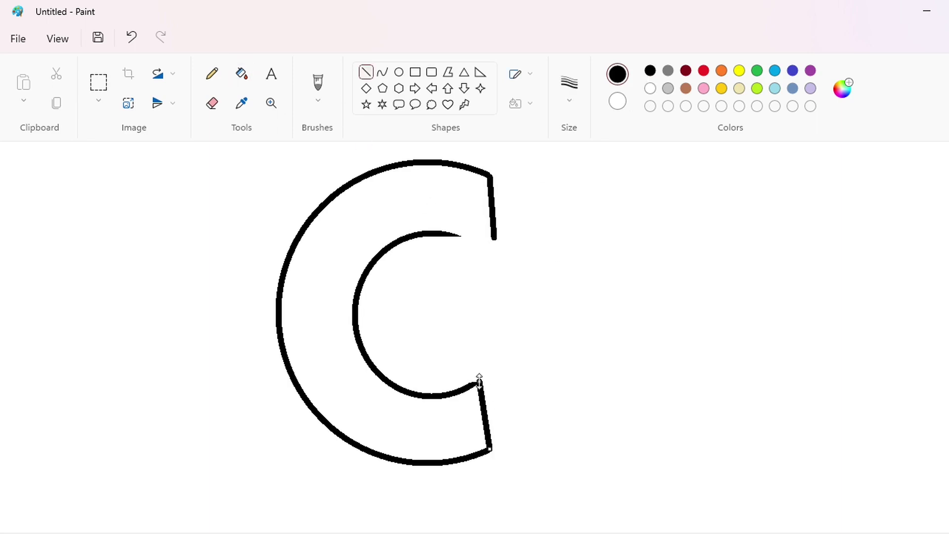
key(ctrl+z)
drag(486, 450, 487, 377)
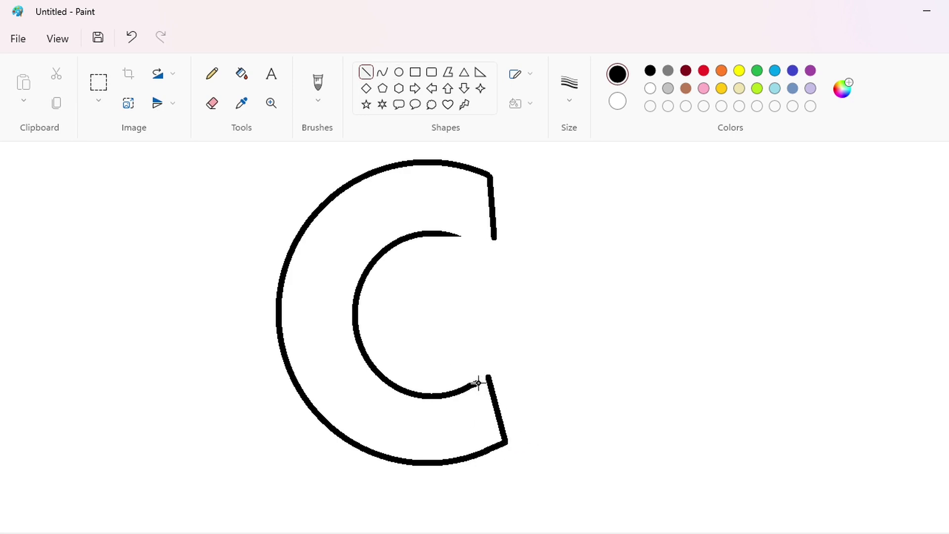
scroll(499, 386, up, 2)
drag(441, 331, 491, 337)
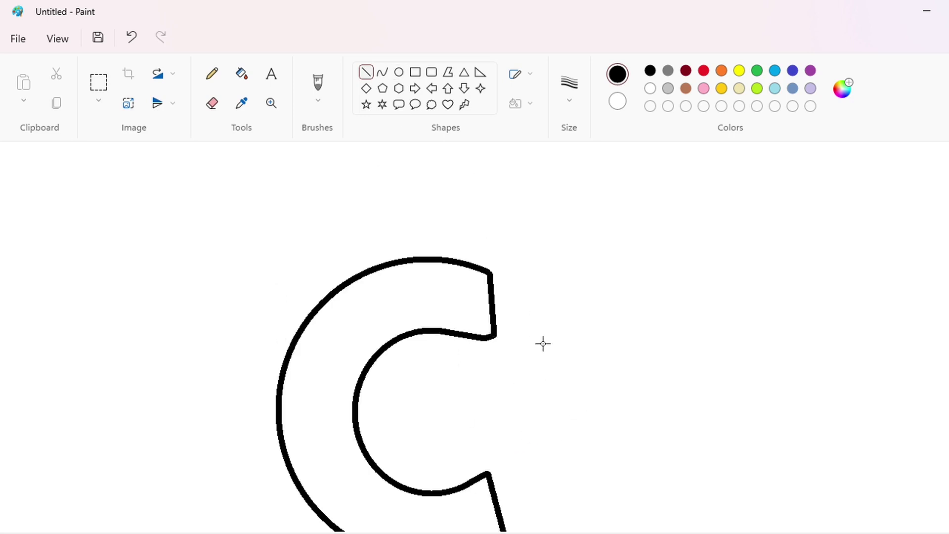
scroll(622, 480, down, 2)
Step: Draw a short arched purple curve across the C's inner left edge as the eye's lower lid
click(811, 71)
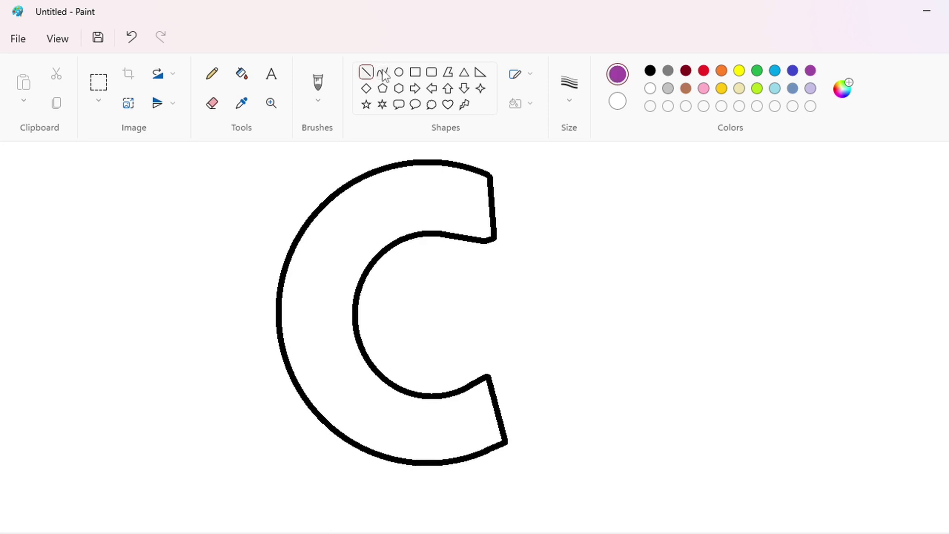
click(382, 72)
drag(331, 332, 407, 320)
click(351, 310)
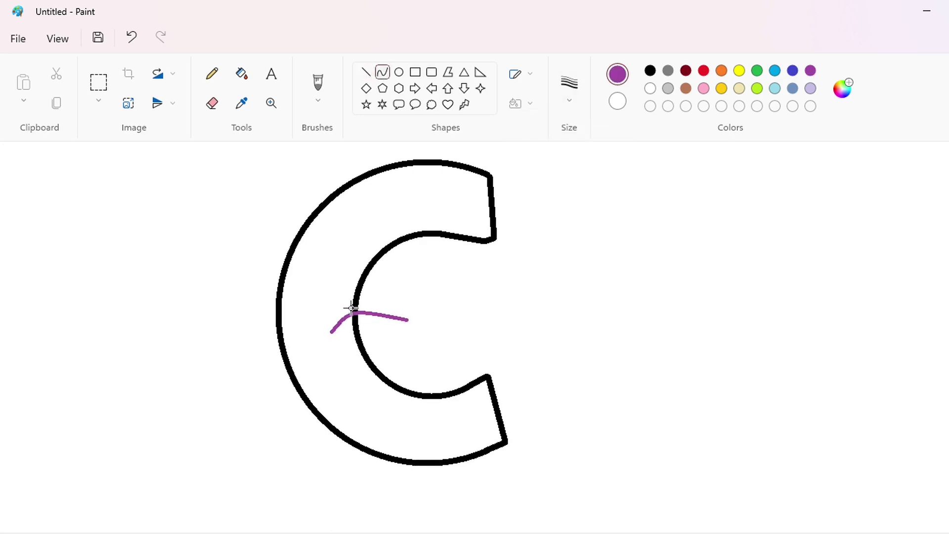
click(366, 303)
Step: Draw a tall rounded eye outline above the lid with thicker purple curves
click(569, 83)
click(577, 227)
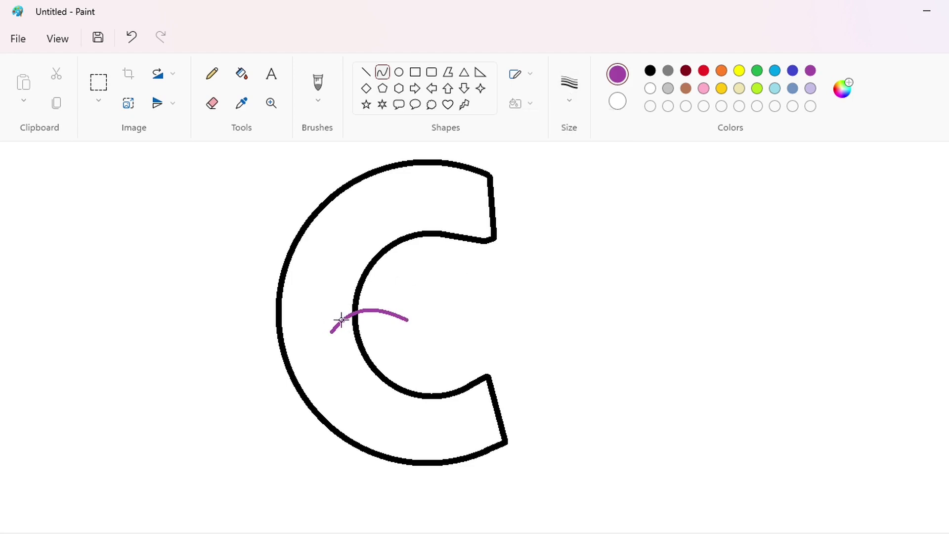
mouse_move(341, 320)
mouse_down()
mouse_move(323, 258)
mouse_move(371, 239)
mouse_move(316, 231)
mouse_move(350, 209)
mouse_up()
click(335, 285)
click(327, 279)
click(426, 227)
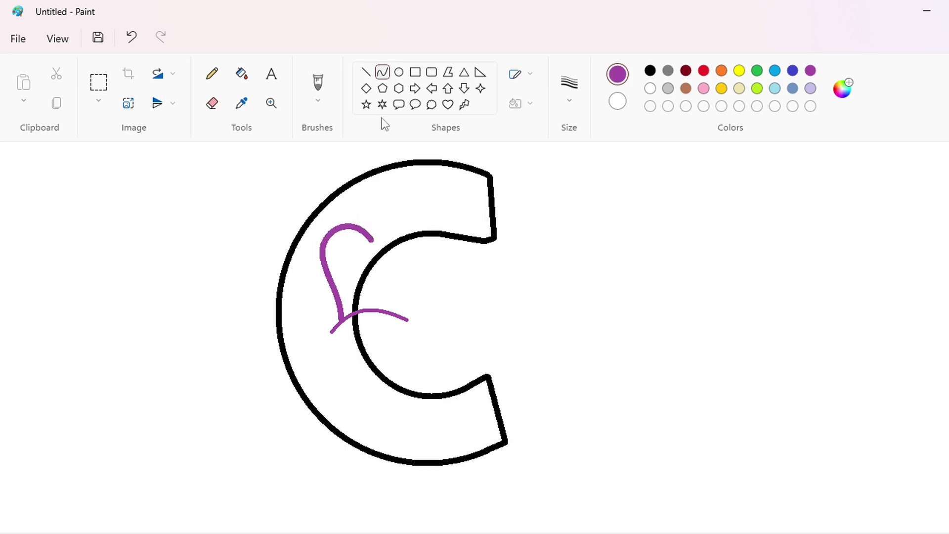
mouse_move(370, 240)
mouse_down()
mouse_move(391, 312)
mouse_move(386, 257)
mouse_up()
click(389, 263)
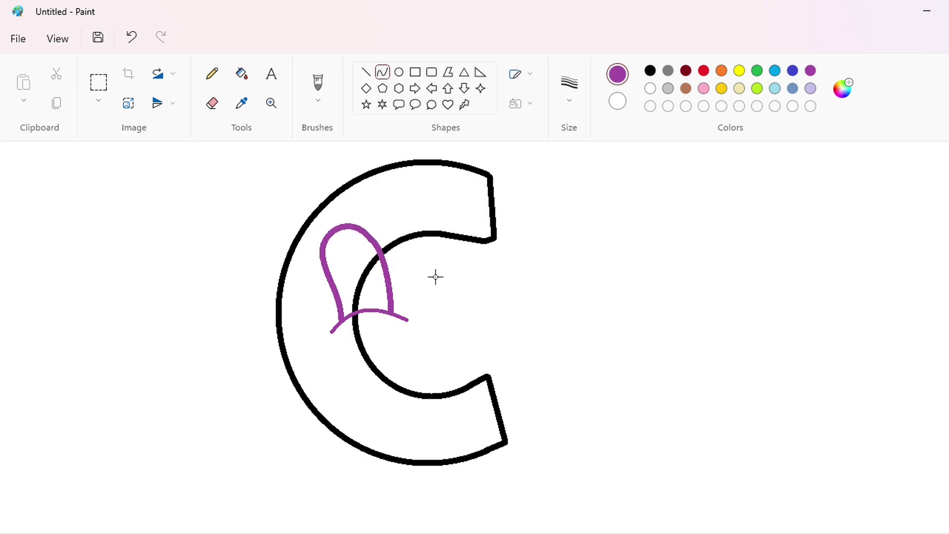
Step: Copy the purple eye sketch and place the copy on the empty canvas right of the C
click(98, 82)
drag(290, 209, 431, 351)
key(ctrl+c)
key(ctrl+v)
drag(30, 245, 674, 297)
click(349, 173)
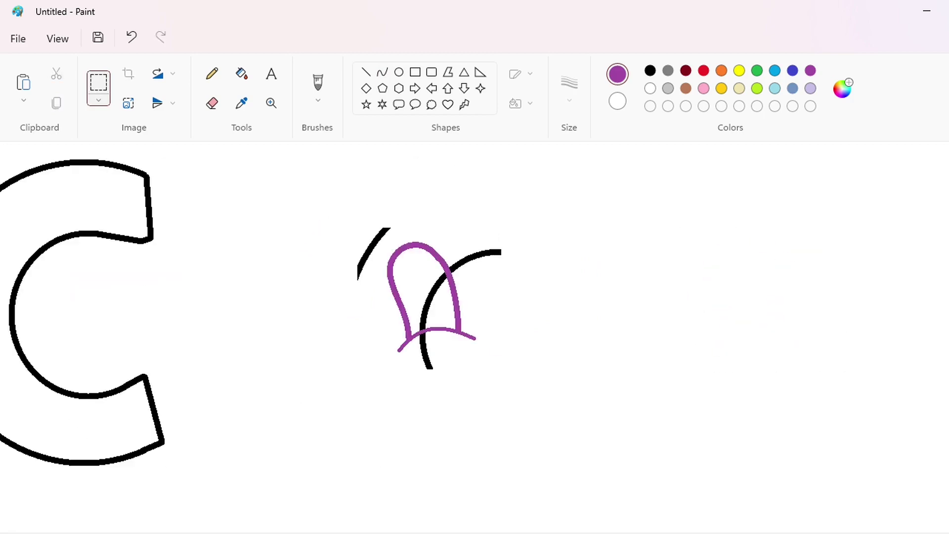
Step: Recolour the copied eye's outline black and remove the letter strokes copied along with it
click(242, 73)
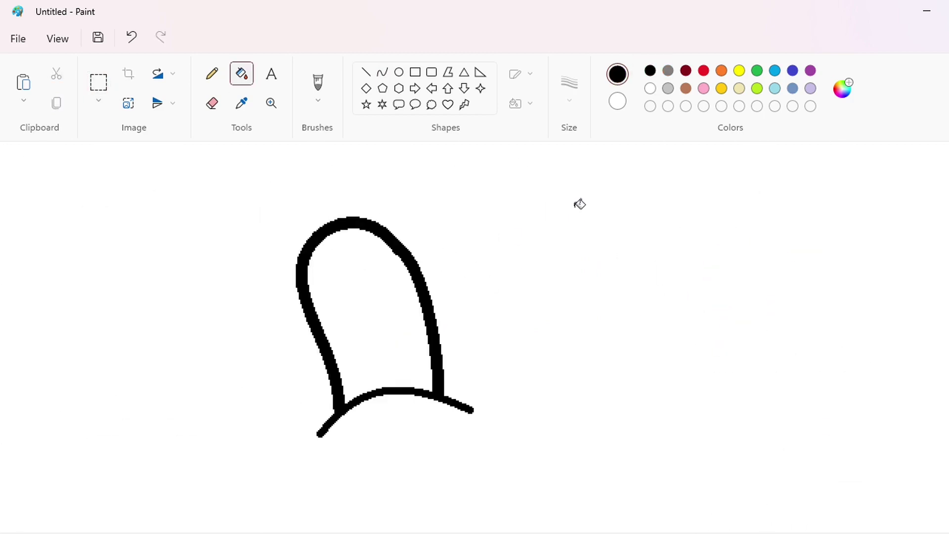
click(366, 72)
click(650, 88)
drag(381, 262, 508, 227)
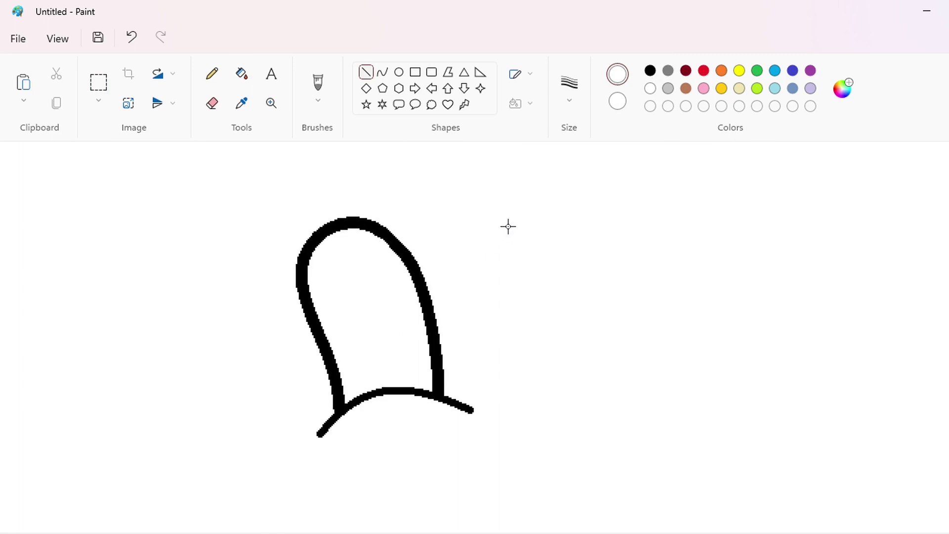
Step: Draw a tall rounded pupil outline inside the copied eye with black curves resting on the lower lid
click(382, 72)
click(650, 70)
mouse_move(365, 396)
mouse_down()
mouse_move(344, 313)
mouse_move(347, 281)
mouse_up()
mouse_move(352, 347)
mouse_down()
mouse_move(350, 360)
mouse_move(338, 321)
mouse_up()
click(486, 292)
mouse_move(348, 281)
mouse_down()
mouse_move(376, 277)
mouse_move(368, 264)
mouse_move(417, 387)
mouse_up()
mouse_move(403, 321)
mouse_down()
mouse_move(401, 301)
mouse_move(422, 335)
mouse_move(391, 331)
mouse_move(422, 351)
mouse_up()
Step: Fill the pupil black and clear a pointed white notch in its right side
click(242, 73)
click(384, 330)
click(366, 72)
click(650, 88)
click(242, 74)
click(407, 328)
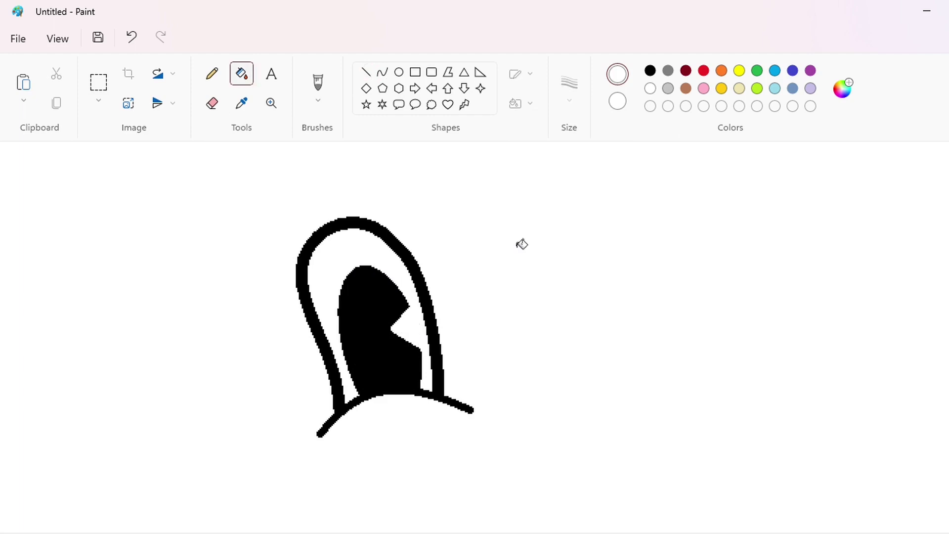
Step: Add a larger and a smaller white four-pointed star inside the pupil and fill their centres white
click(481, 88)
drag(355, 287, 389, 323)
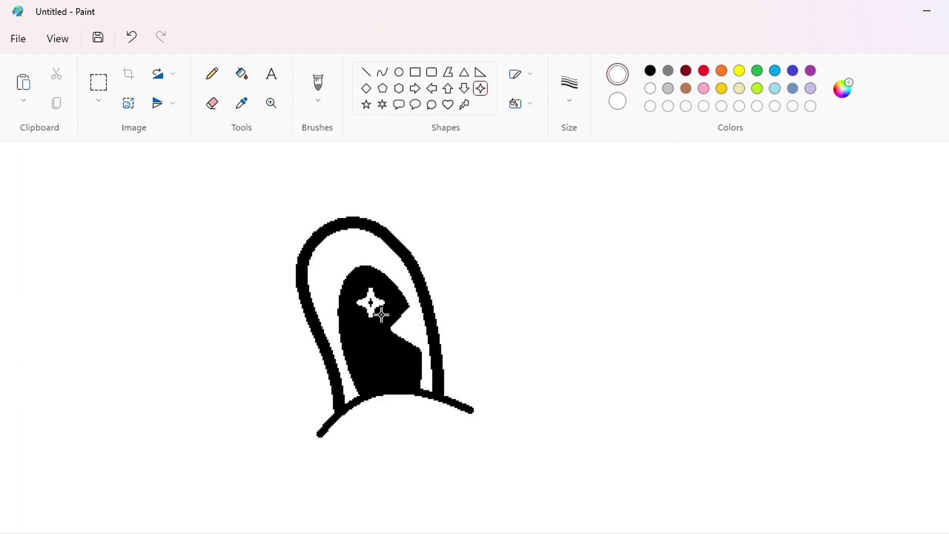
click(546, 338)
drag(374, 357, 386, 368)
click(610, 351)
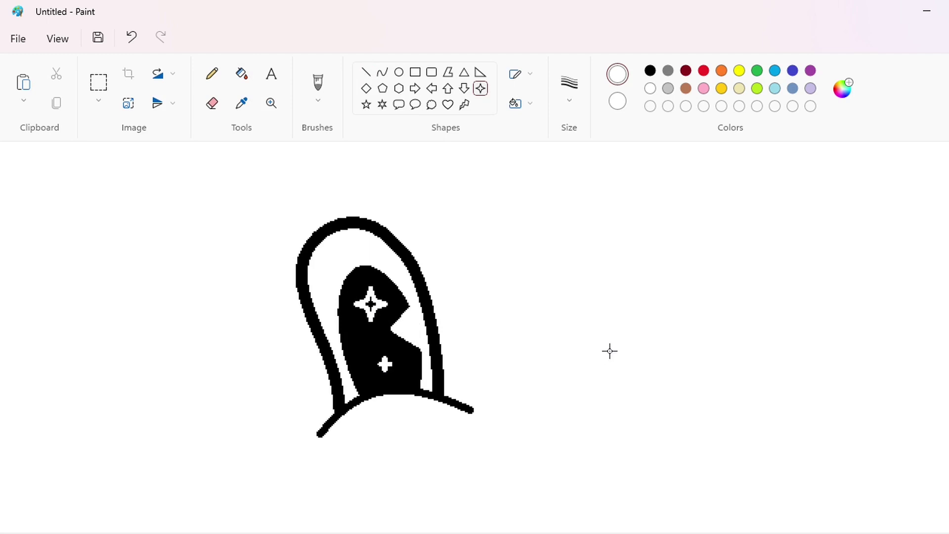
click(241, 73)
scroll(862, 468, down, 2)
scroll(862, 468, left, 3)
scroll(863, 468, up, 2)
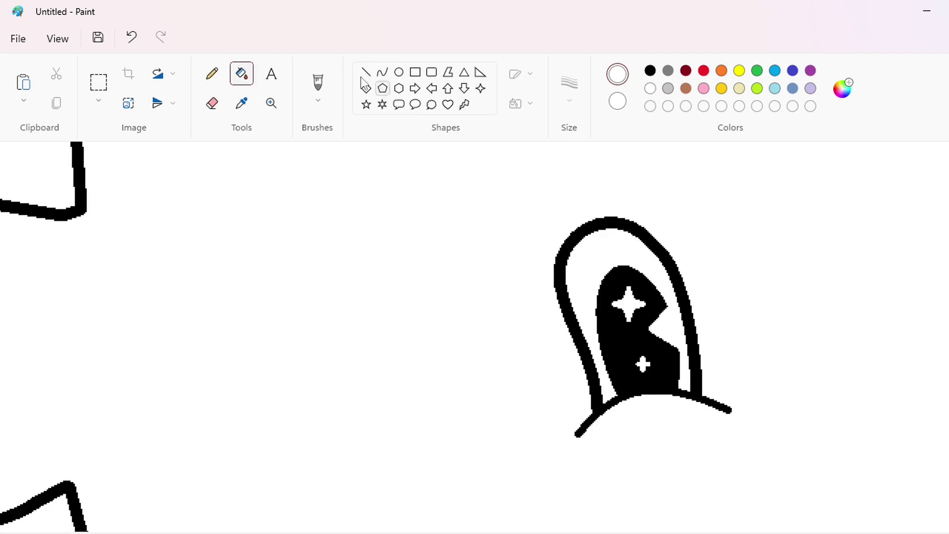
Step: Taper the ends of the lower lid line with white lines and fill the eye and both stars purple
click(366, 71)
scroll(833, 521, down, 1)
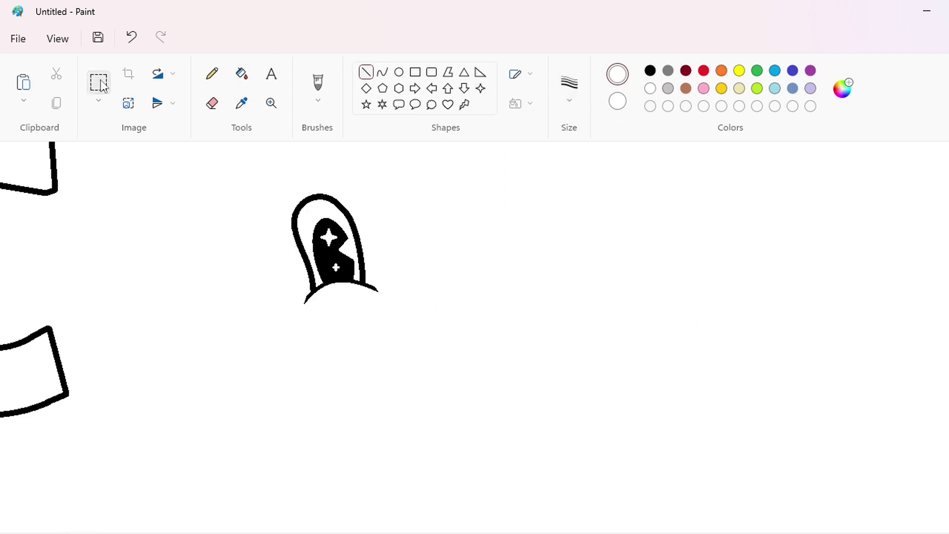
click(98, 82)
drag(224, 168, 449, 363)
click(810, 71)
click(242, 73)
click(310, 220)
click(329, 237)
click(336, 267)
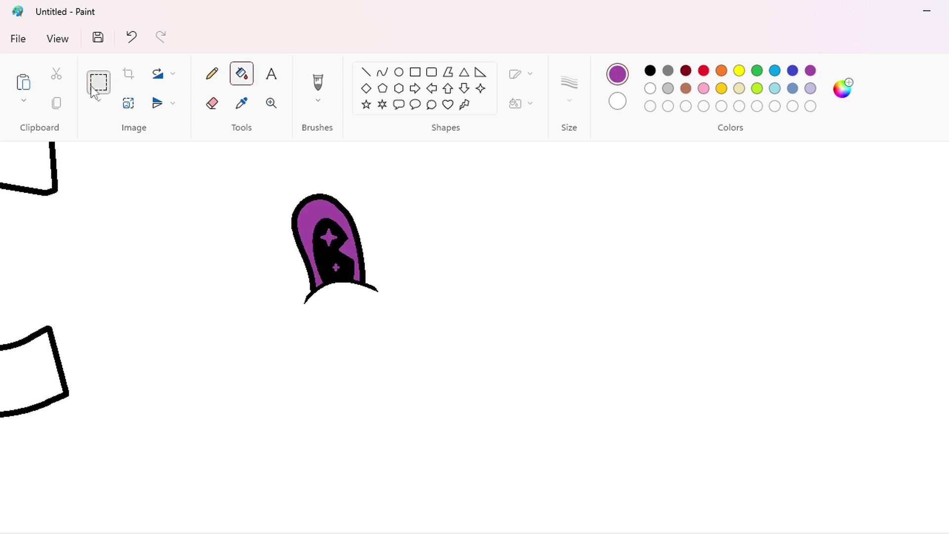
Step: Copy the finished eye and place a copy on the C over the original purple sketch
click(98, 85)
drag(180, 165, 437, 364)
key(ctrl+c)
click(541, 373)
scroll(438, 489, up, 2)
scroll(438, 488, left, 4)
key(ctrl+v)
drag(170, 267, 191, 343)
click(454, 394)
Step: Paste a second eye and place it right of the first one, slightly higher on the C
key(ctrl+v)
drag(193, 270, 304, 329)
scroll(459, 493, left, 3)
scroll(459, 493, down, 2)
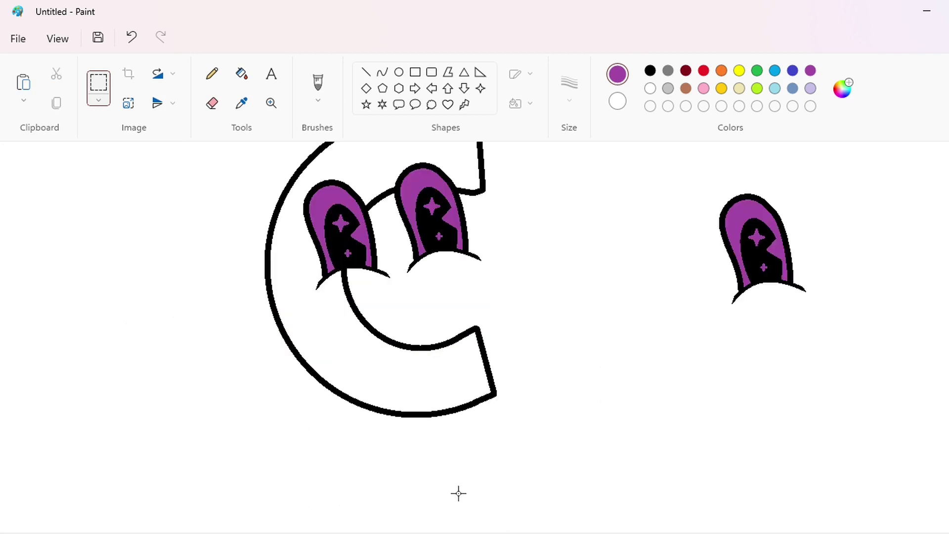
Step: Draw the right edge of a hand's palm left of the C with thinner black curves
scroll(458, 493, up, 1)
scroll(470, 515, left, 4)
click(383, 73)
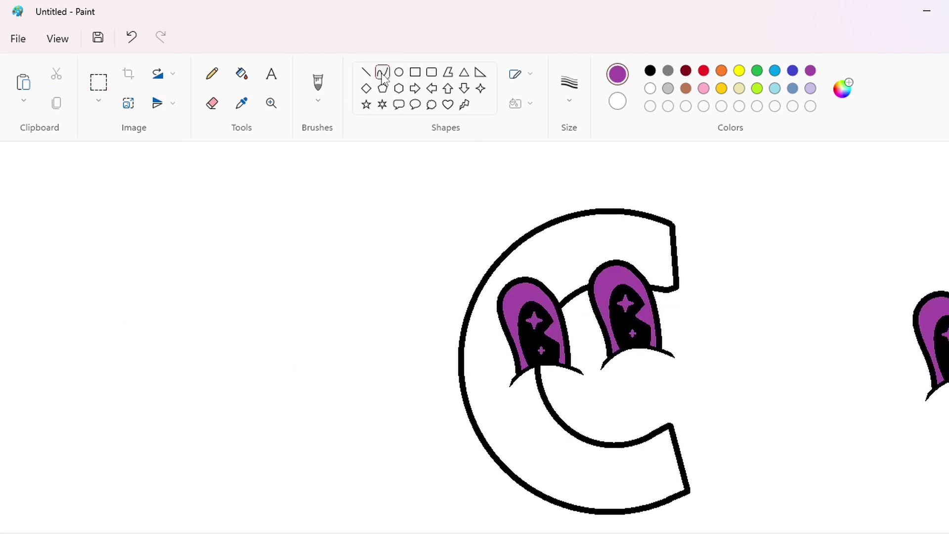
click(569, 84)
click(589, 195)
mouse_move(365, 350)
mouse_down()
mouse_move(398, 325)
mouse_move(403, 300)
mouse_move(406, 312)
mouse_up()
click(381, 357)
click(398, 347)
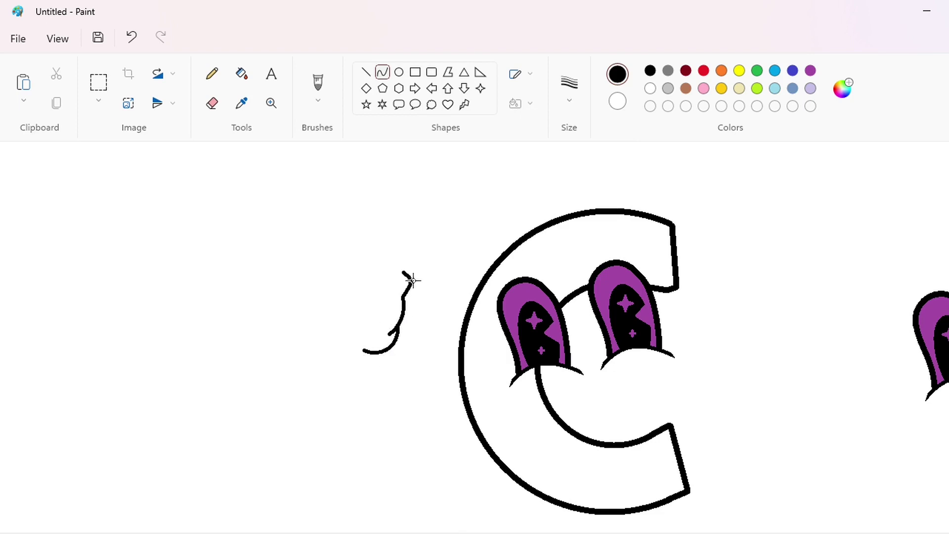
Step: Curve the thumb's outline around its tip and down its inner side to the palm
drag(404, 272, 382, 296)
click(395, 276)
click(388, 290)
click(514, 239)
Step: Draw the hand's upper finger as a rounded black outline and undo the stray last curve
mouse_move(382, 296)
mouse_down()
mouse_move(332, 268)
mouse_move(348, 302)
mouse_move(360, 305)
mouse_move(351, 290)
mouse_move(318, 286)
mouse_move(335, 293)
mouse_up()
click(371, 289)
click(350, 277)
click(392, 201)
click(321, 271)
click(386, 233)
click(330, 293)
click(390, 251)
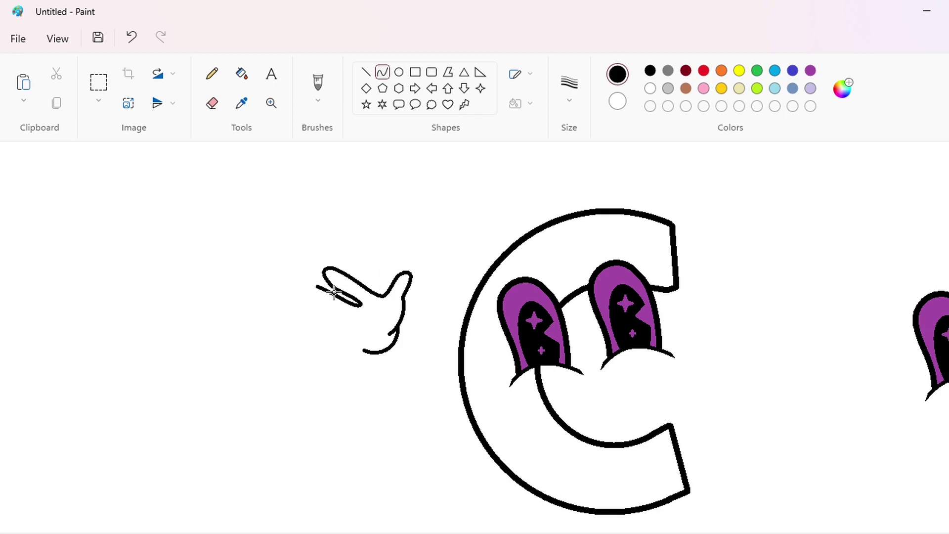
key(ctrl+z)
Step: Draw the rounded middle finger below the upper one and start the lower finger's upper edge
mouse_move(312, 292)
mouse_down()
mouse_move(351, 325)
mouse_move(318, 308)
mouse_move(341, 315)
mouse_move(310, 338)
mouse_move(346, 334)
mouse_move(311, 340)
mouse_move(366, 335)
mouse_move(300, 350)
mouse_move(331, 364)
mouse_up()
click(394, 244)
click(407, 328)
key(ctrl+z)
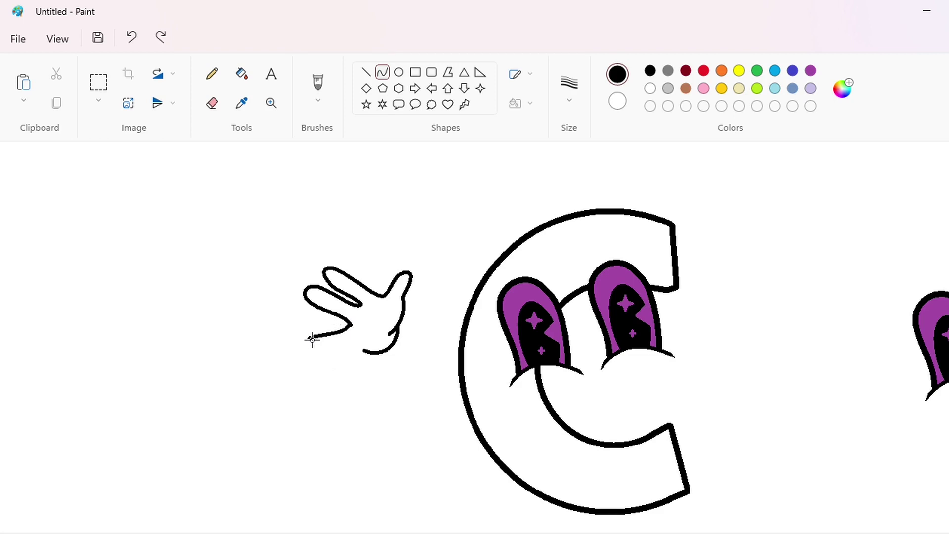
Step: Complete the lower finger and close the bottom of the palm with black curves
mouse_move(318, 349)
mouse_down()
mouse_move(362, 338)
mouse_move(337, 350)
mouse_move(384, 345)
mouse_up()
click(337, 350)
drag(364, 347, 365, 355)
click(404, 401)
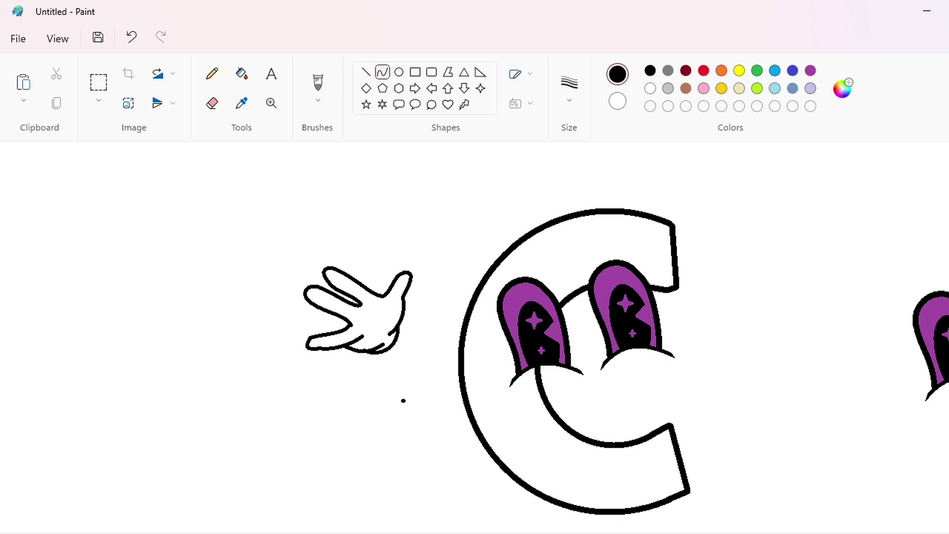
scroll(437, 356, up, 1)
Step: Touch up the hand's outline and draw a curved black crease inside the palm
click(367, 72)
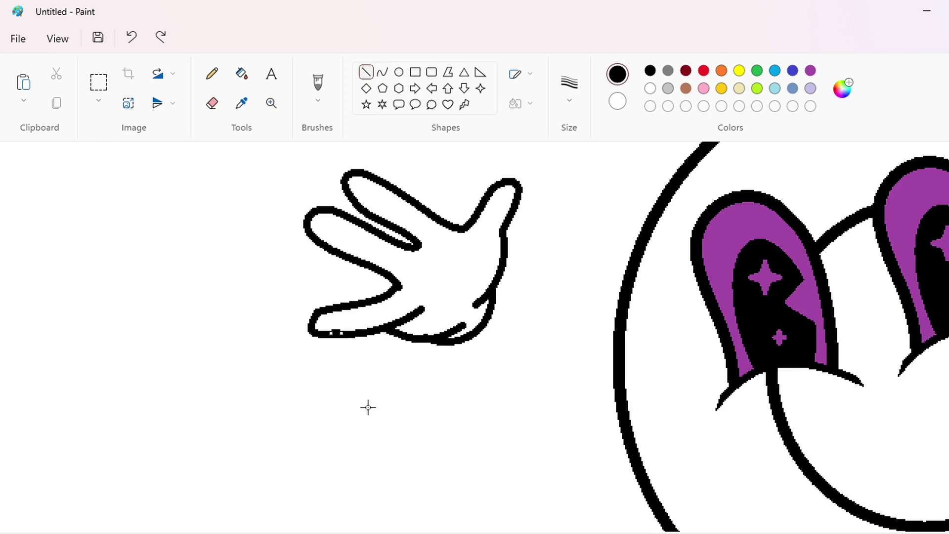
click(651, 88)
click(383, 73)
click(652, 71)
drag(434, 259, 451, 304)
mouse_move(440, 283)
mouse_down()
mouse_move(426, 281)
mouse_move(429, 292)
mouse_up()
Step: Cover the spare eye right of the C with a solid white rectangle
scroll(816, 528, down, 2)
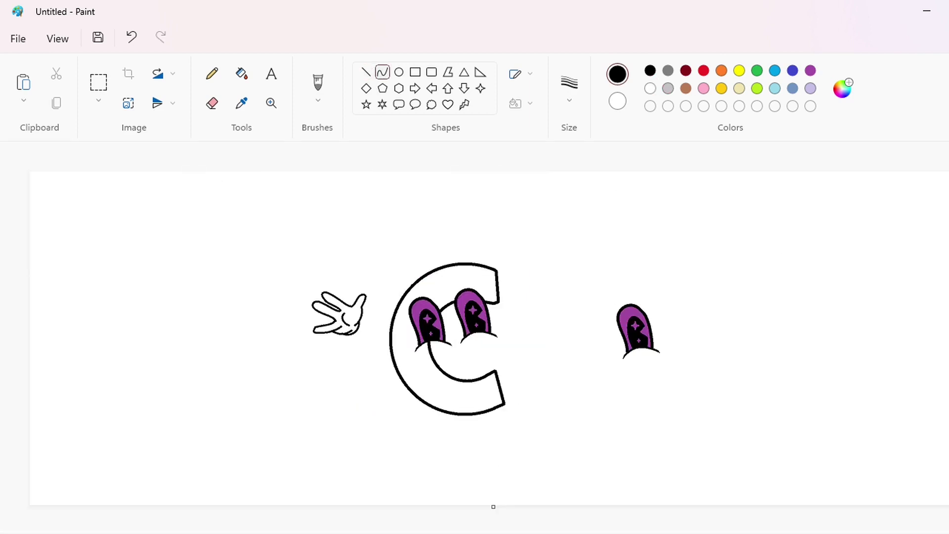
click(519, 103)
click(558, 180)
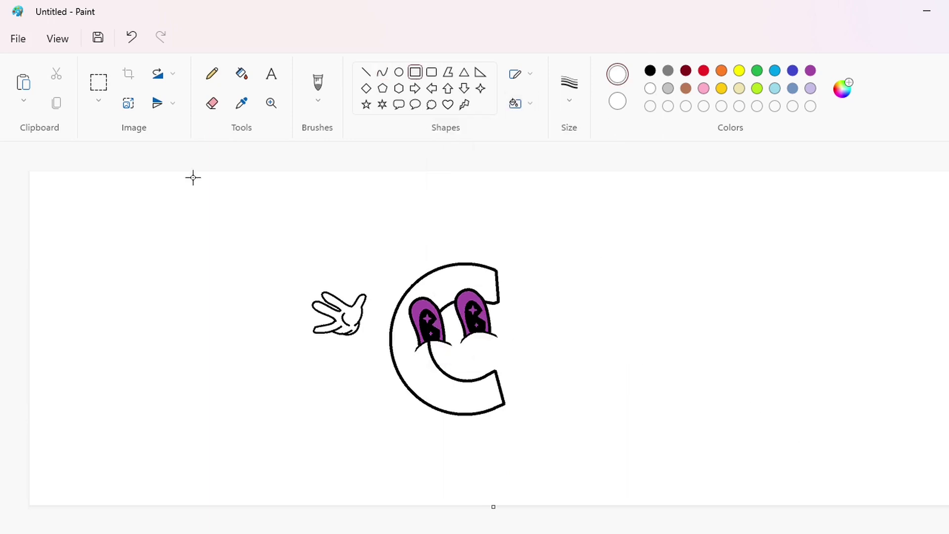
Step: Duplicate the hand, mirror the copy horizontally and place it right of the C's upper end
click(98, 82)
drag(274, 269, 377, 360)
key(ctrl+c)
key(ctrl+v)
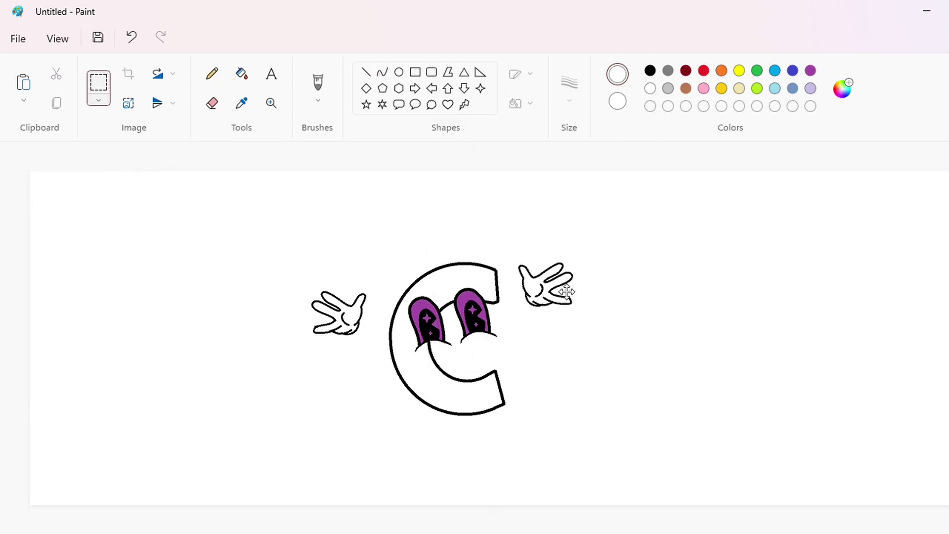
drag(564, 291, 578, 298)
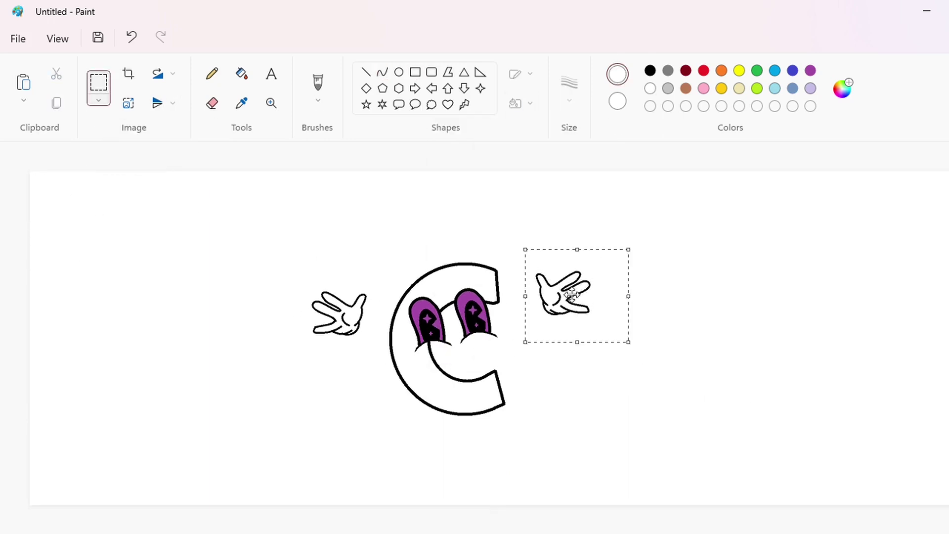
Step: Draw a black curved line slanting down and left from the C's lower outline as the leg's outer side
click(796, 446)
scroll(852, 470, up, 3)
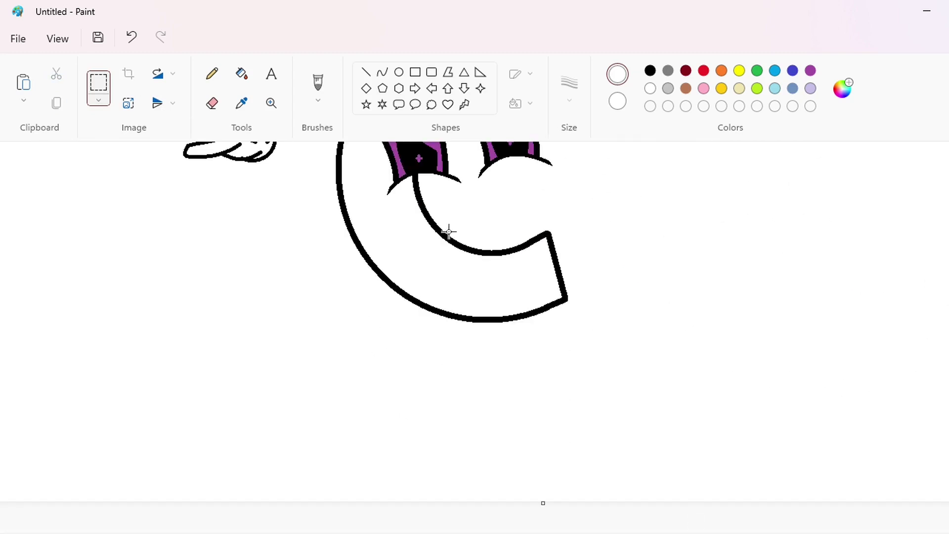
click(382, 73)
click(650, 70)
click(569, 83)
click(568, 130)
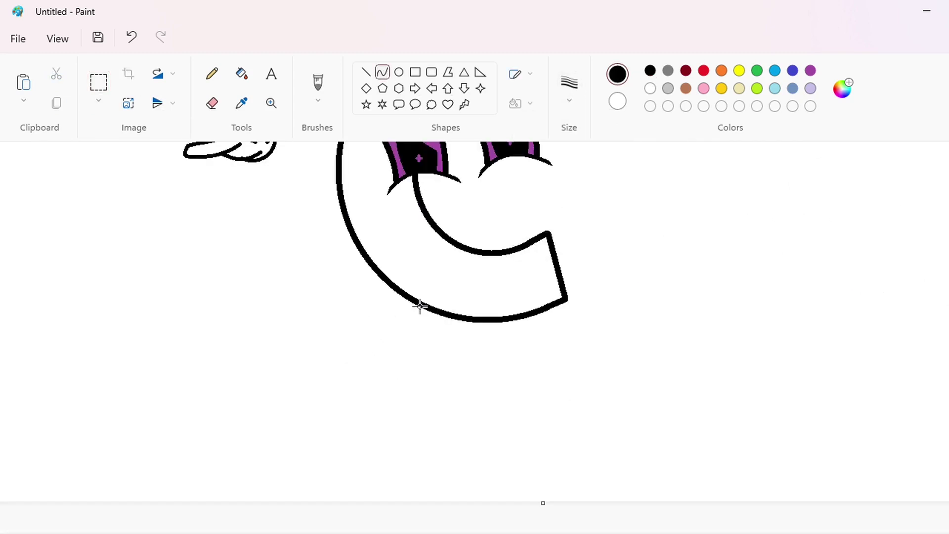
drag(424, 308, 380, 367)
drag(401, 339, 395, 333)
click(408, 330)
Step: Draw the leg's inner side as a second black curve and close the ankle with a short arched curve
drag(464, 320, 408, 373)
drag(433, 349, 424, 343)
click(424, 343)
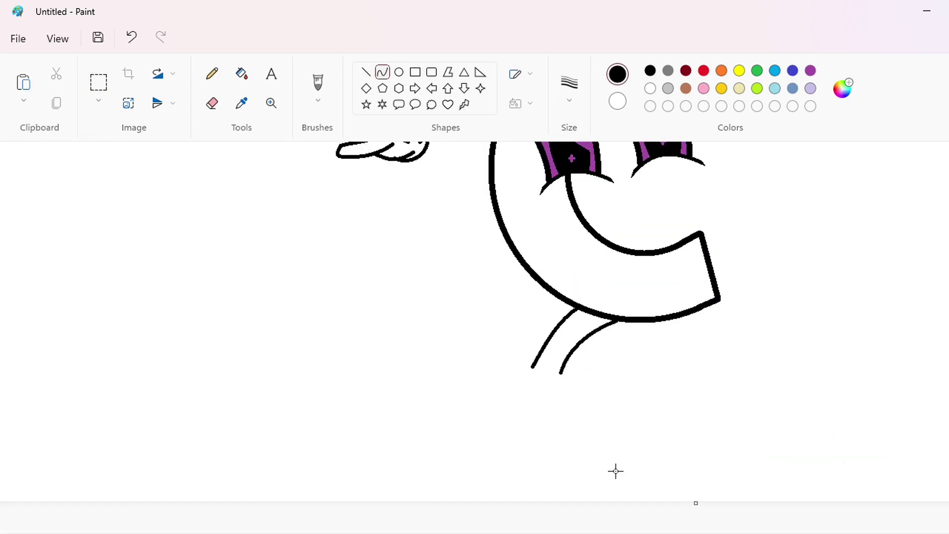
mouse_move(522, 366)
mouse_down()
mouse_move(555, 383)
mouse_move(555, 366)
mouse_up()
click(616, 398)
Step: Draw two purple guide ovals beside and below the ankle for the front and heel of the shoe sole
click(810, 74)
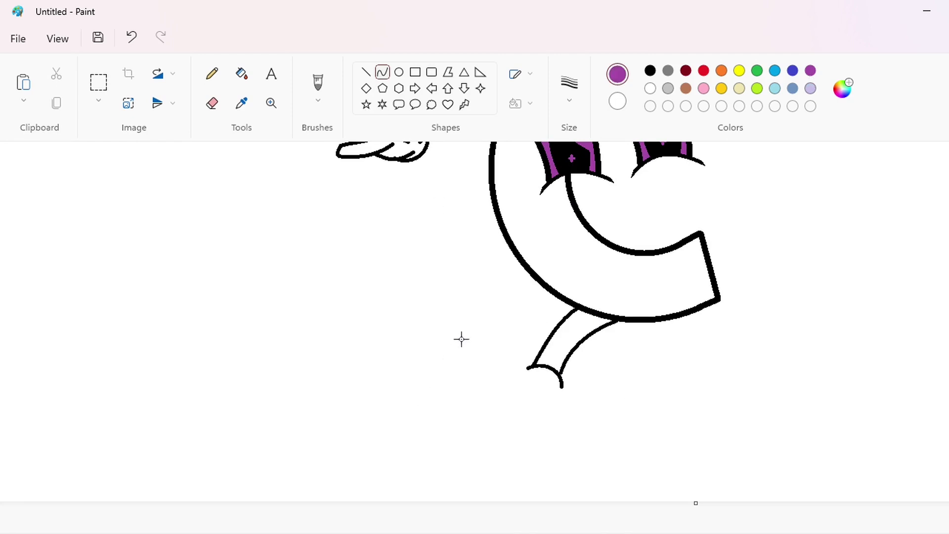
key(ctrl+z)
drag(461, 339, 515, 385)
click(398, 76)
drag(506, 341, 514, 342)
mouse_move(485, 355)
mouse_down()
mouse_move(538, 432)
mouse_move(497, 333)
mouse_move(534, 356)
mouse_up()
click(530, 415)
Step: Outline the shoe around the purple guide ovals and up to the ankle with black curves
click(383, 72)
click(569, 84)
click(589, 162)
click(650, 70)
mouse_move(522, 346)
mouse_down()
mouse_move(520, 331)
mouse_move(500, 350)
mouse_move(476, 343)
mouse_move(471, 387)
mouse_move(496, 393)
mouse_move(524, 427)
mouse_move(496, 429)
mouse_move(562, 387)
mouse_up()
click(574, 360)
click(508, 436)
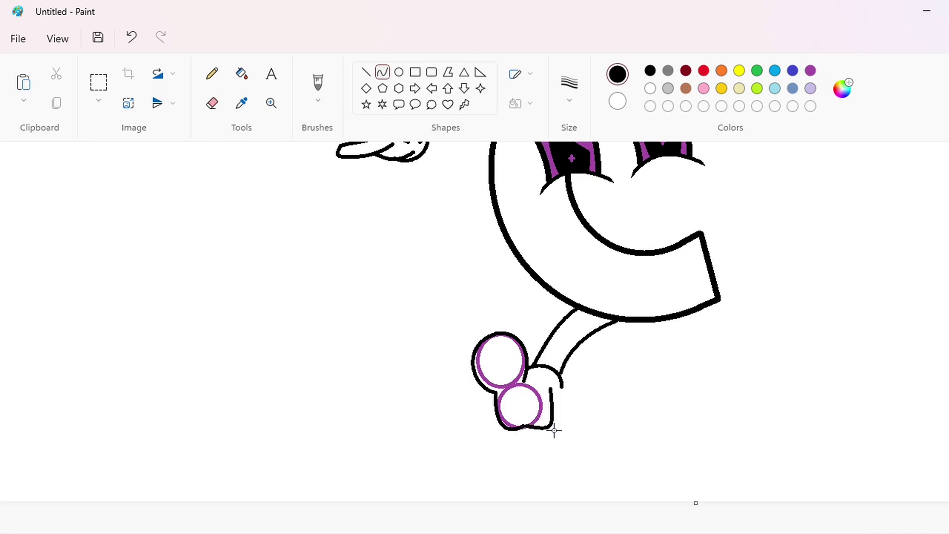
drag(553, 428, 559, 407)
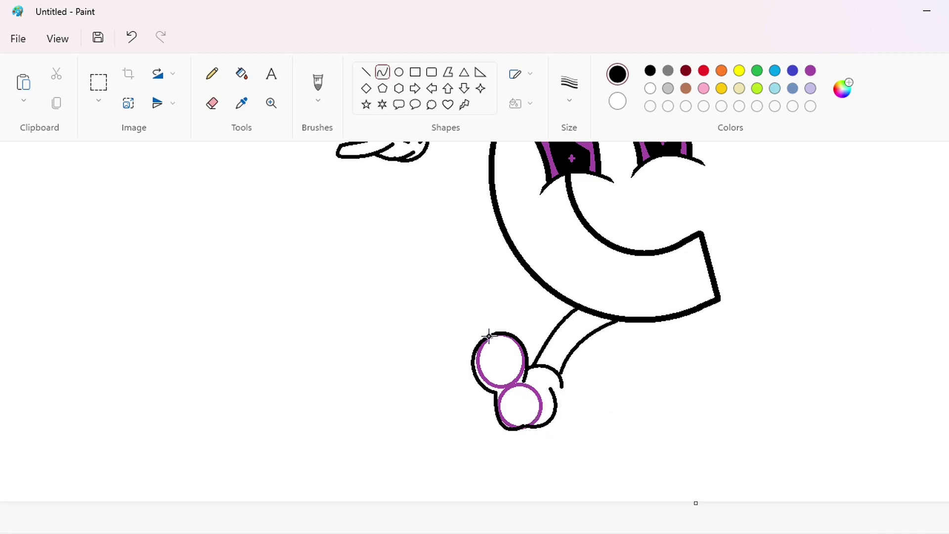
Step: Draw the sole's inner edges with black curves and separate the front sole from the heel with a short line
drag(489, 337, 519, 394)
drag(499, 344, 524, 359)
drag(522, 403, 543, 408)
mouse_move(473, 357)
mouse_down()
mouse_move(512, 398)
mouse_move(495, 339)
mouse_move(509, 352)
mouse_up()
click(591, 380)
drag(512, 397, 521, 426)
drag(518, 414, 528, 403)
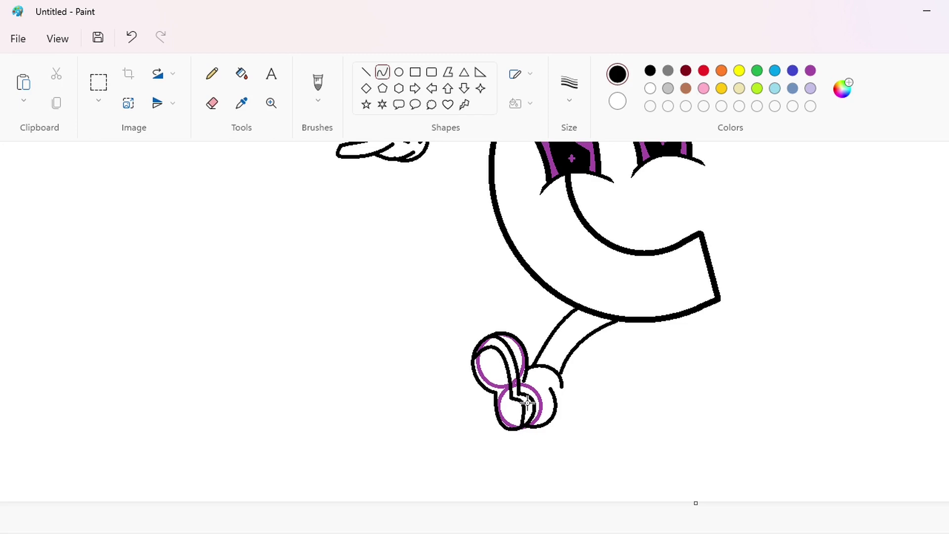
click(644, 412)
click(366, 72)
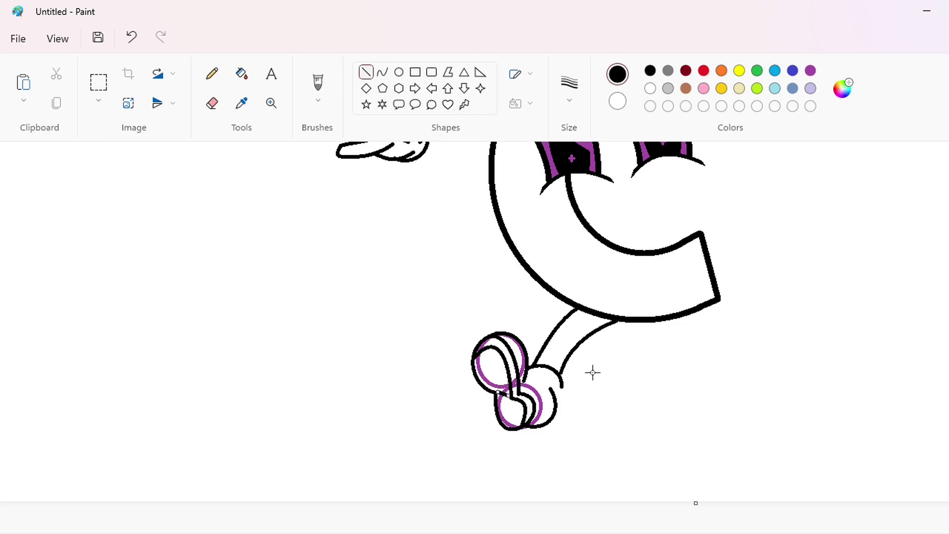
Step: Erase the ankle curve in white, redraw it as a rounded black cuff and add a short crease line
click(211, 74)
click(618, 101)
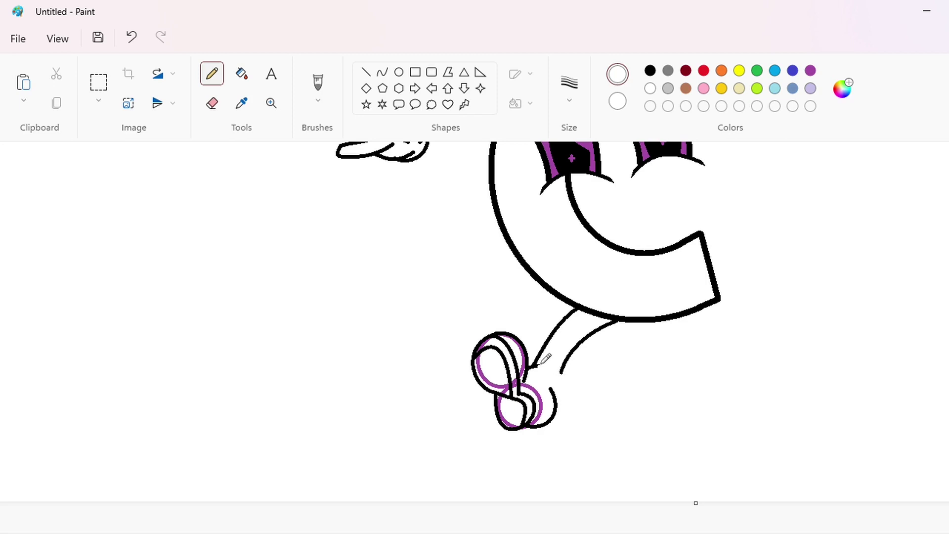
click(382, 72)
mouse_move(534, 366)
mouse_down()
mouse_move(558, 399)
mouse_move(571, 373)
mouse_up()
click(366, 73)
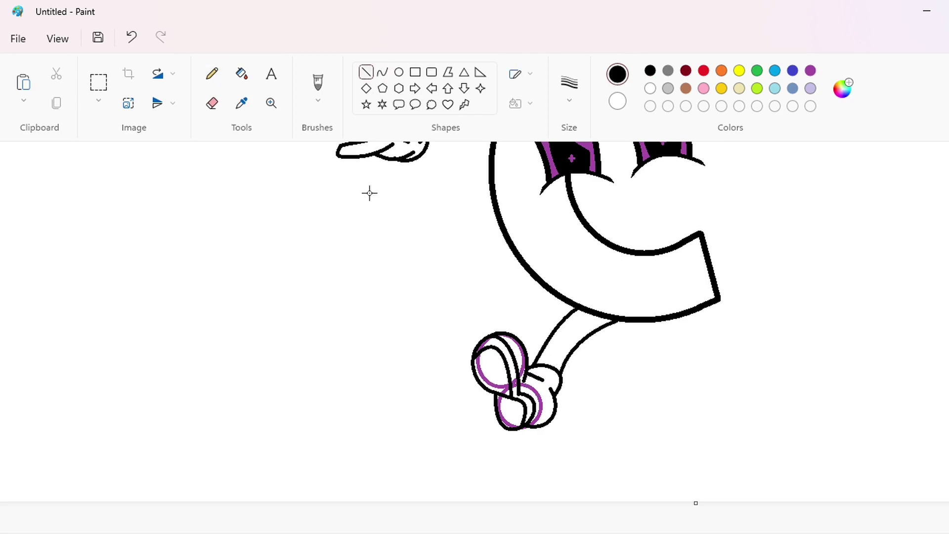
Step: Fill all sections of the shoe and its soles with purple so the guide ovals blend in
click(242, 74)
click(810, 70)
click(551, 385)
click(531, 398)
click(494, 368)
click(503, 349)
click(517, 360)
click(512, 410)
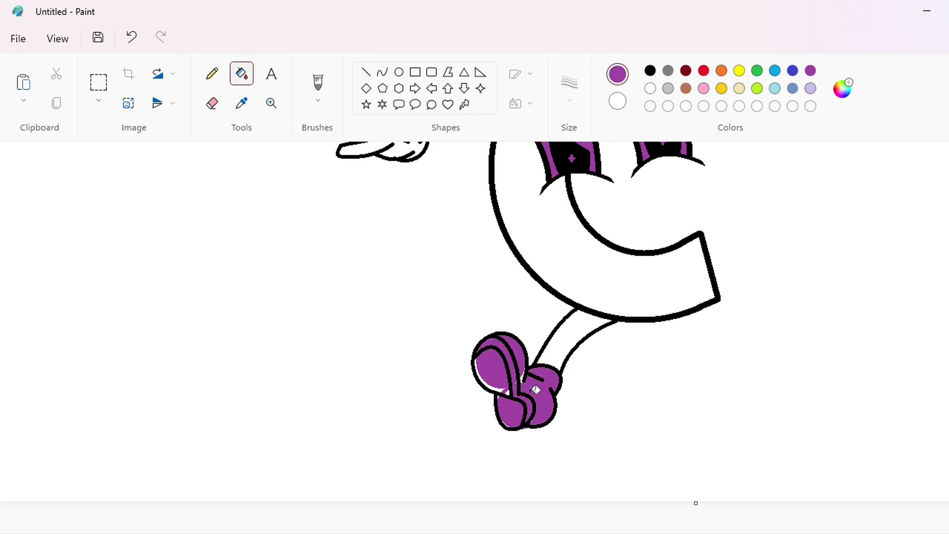
click(502, 390)
Step: Refill every purple section of the shoe with white, leaving only the black outlines
click(650, 89)
click(539, 395)
click(520, 357)
click(510, 354)
click(494, 371)
click(509, 404)
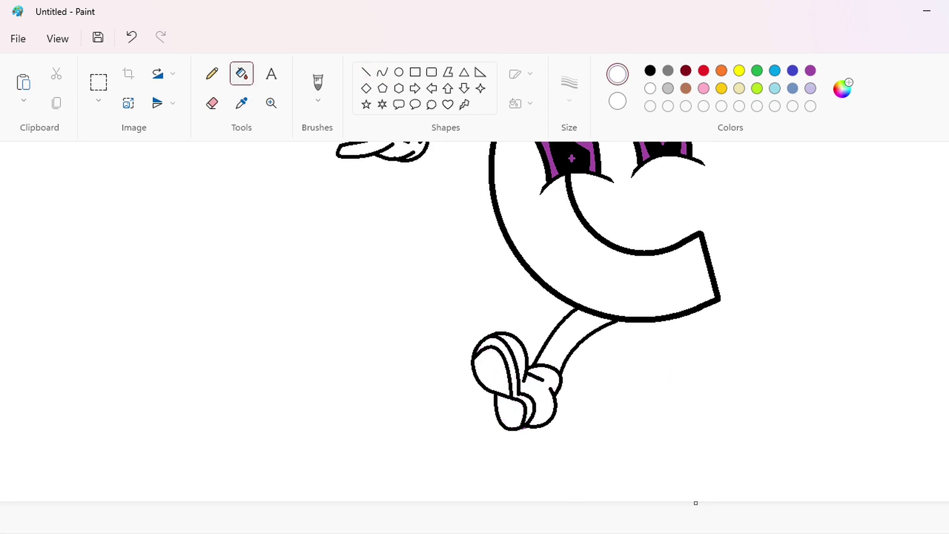
Step: Duplicate the leg and shoe and place the copy in the empty area right of the character
scroll(495, 445, down, 1)
scroll(408, 467, up, 1)
click(98, 82)
drag(283, 327, 547, 506)
key(ctrl+c)
key(ctrl+v)
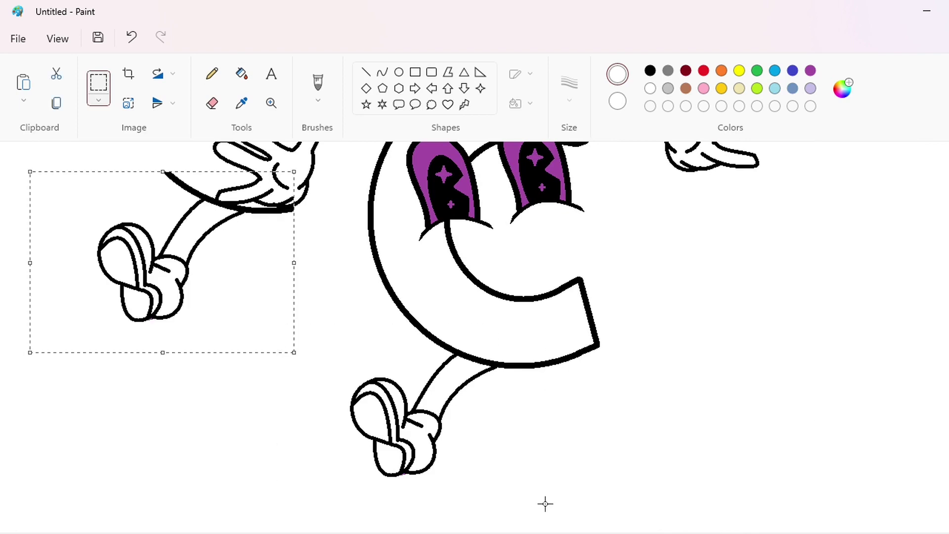
drag(175, 237, 799, 402)
Step: Cut the leftover C outline off the copied leg with white lines and fill its pieces with white
click(366, 72)
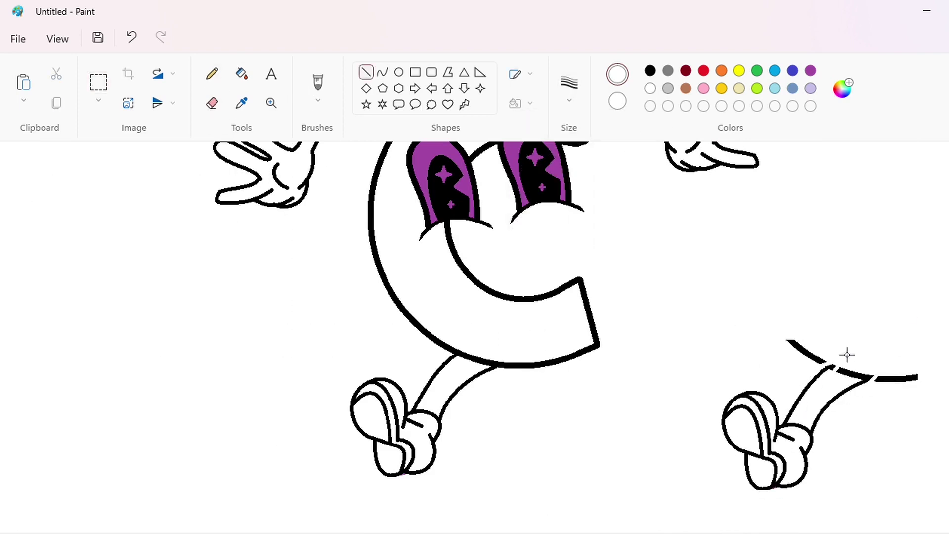
click(242, 73)
click(808, 354)
click(853, 374)
click(895, 378)
Step: Duplicate the cleaned leg, flip it horizontally and attach it below the lower right end of the C
click(98, 82)
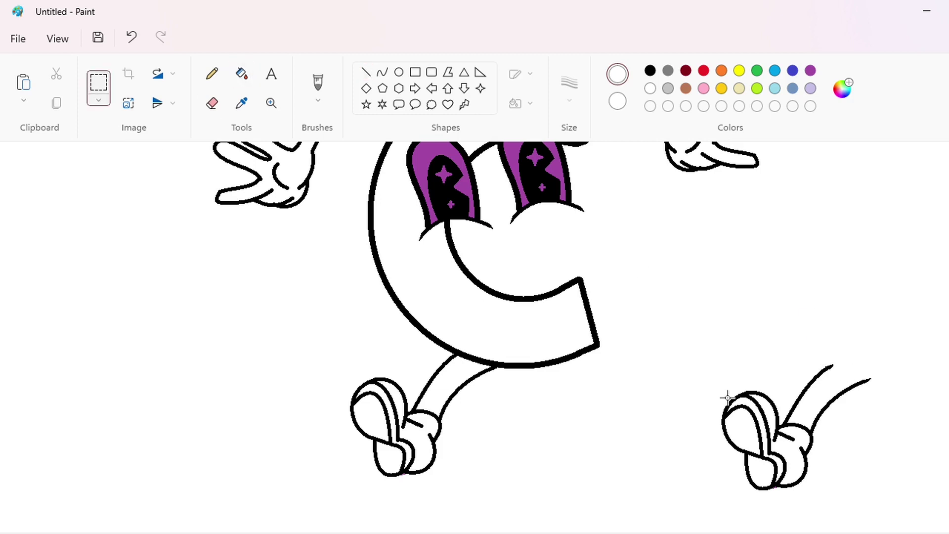
drag(676, 321, 940, 533)
key(ctrl+c)
key(ctrl+v)
click(162, 103)
click(162, 133)
drag(172, 279, 611, 407)
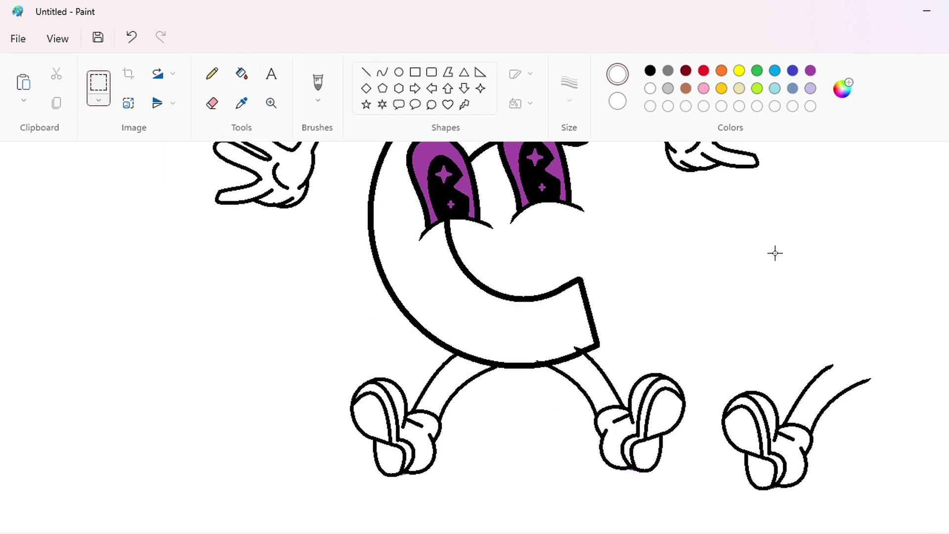
Step: Remove the leg ends overlapping the inside of the C and the spare leg by covering them with white
scroll(775, 253, up, 1)
click(366, 72)
mouse_move(403, 335)
mouse_down()
mouse_move(412, 331)
mouse_move(386, 340)
mouse_up()
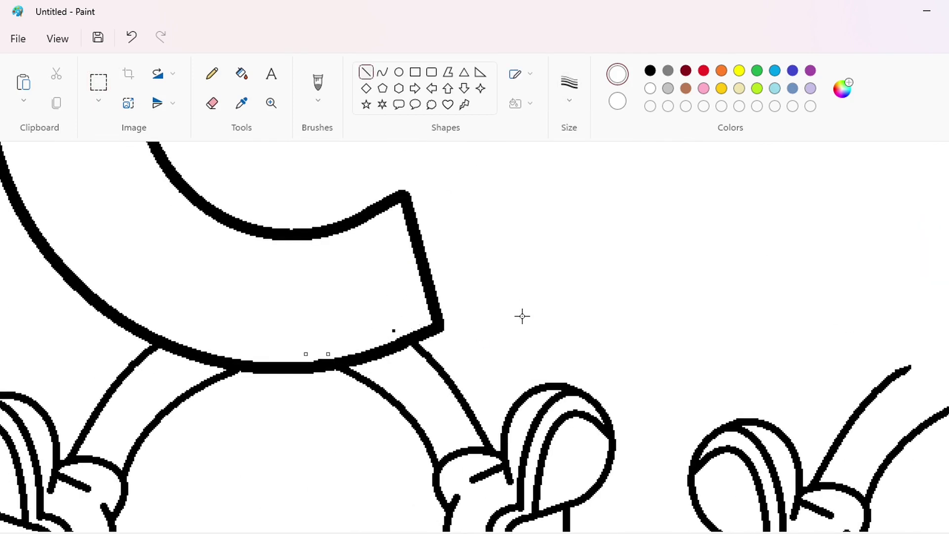
click(242, 73)
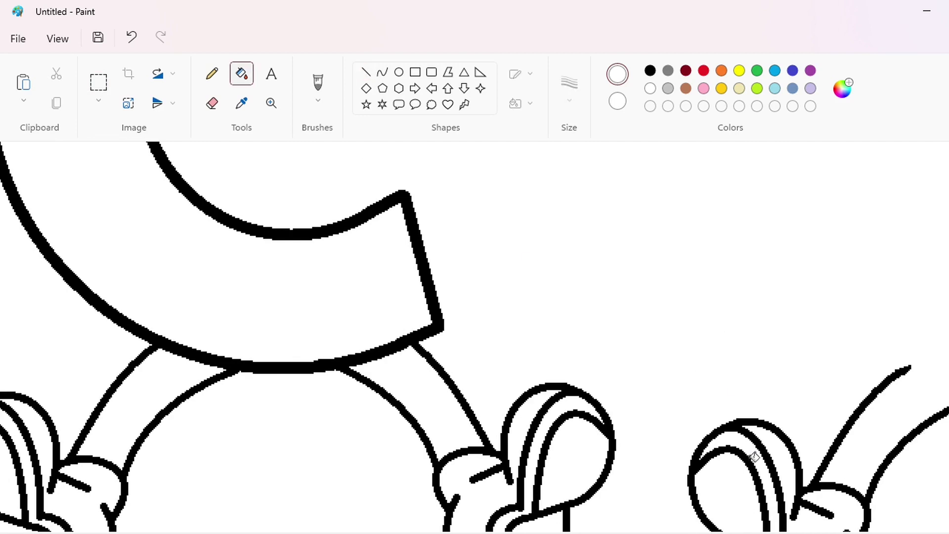
scroll(818, 440, down, 3)
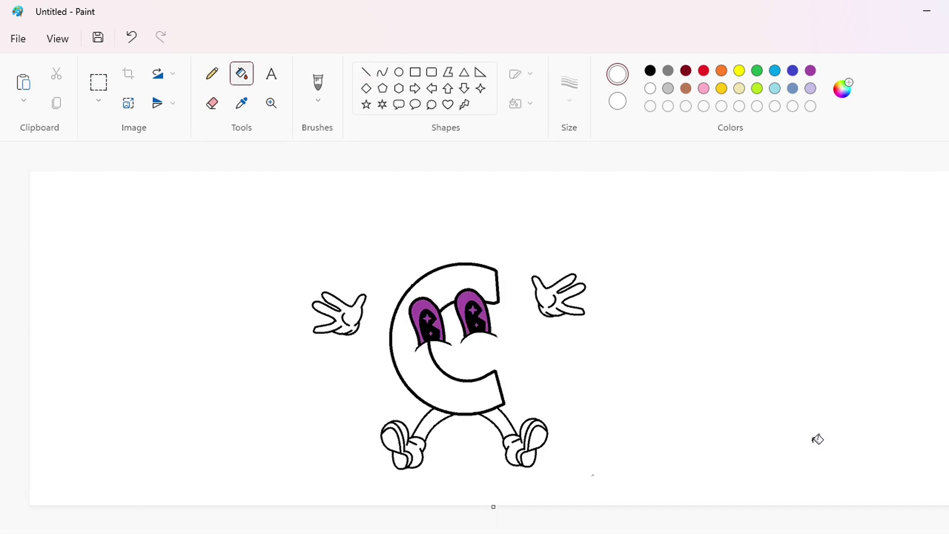
Step: Draw the lower edge and rounded left end of a hat brim above the C with black curves
scroll(819, 440, up, 2)
scroll(381, 521, right, 4)
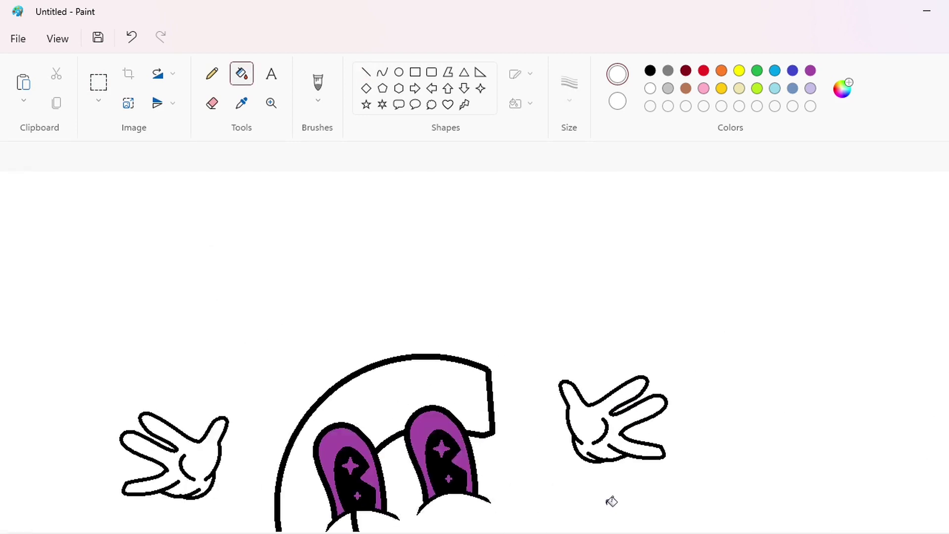
click(382, 72)
click(650, 70)
drag(409, 345, 297, 362)
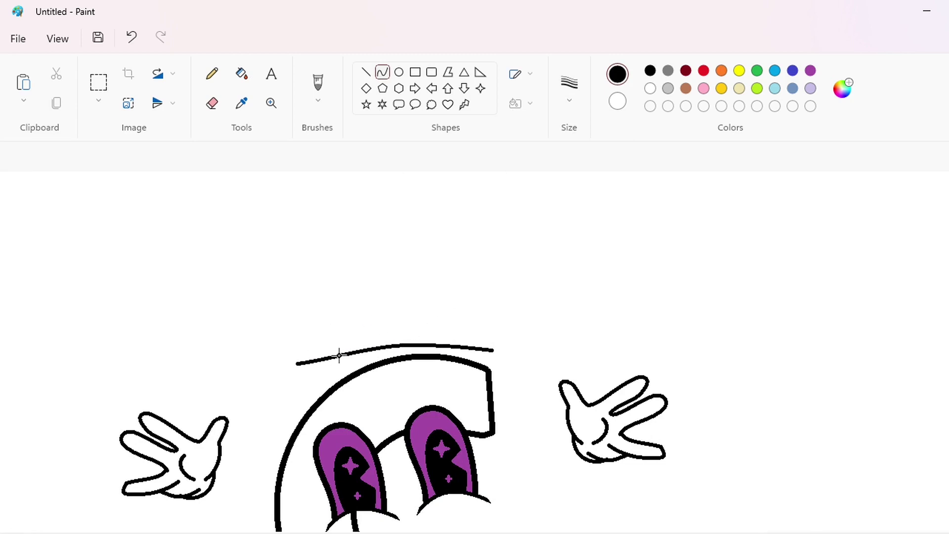
mouse_move(296, 364)
mouse_down()
mouse_move(245, 332)
mouse_move(250, 318)
mouse_move(260, 309)
mouse_move(361, 334)
mouse_up()
click(258, 365)
click(245, 359)
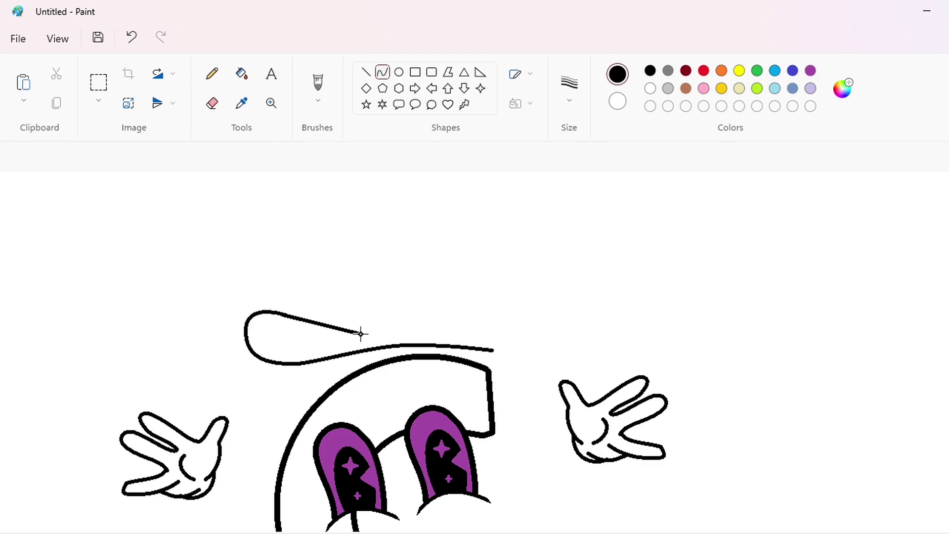
drag(305, 322, 334, 328)
Step: Complete the hat brim with a black upper edge and an upturned right end
scroll(334, 328, down, 1)
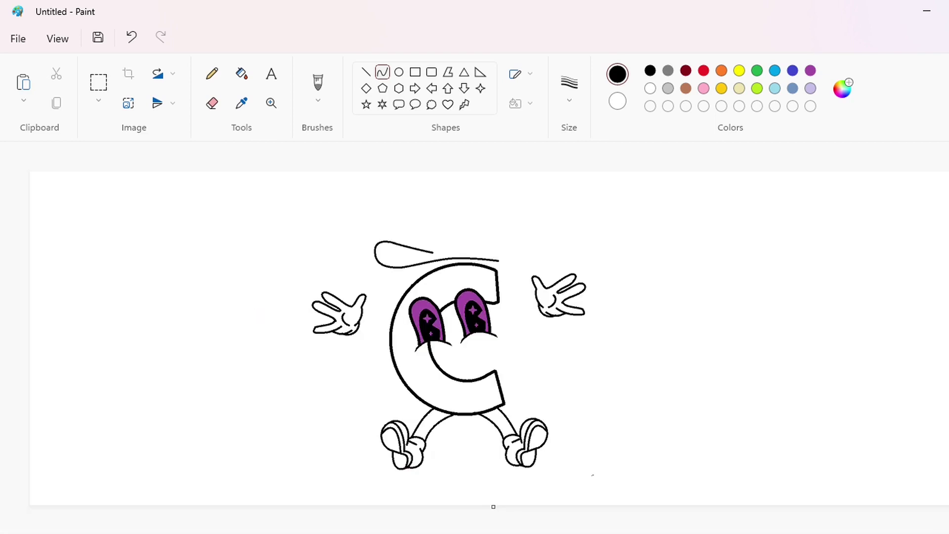
scroll(653, 523, up, 2)
mouse_move(338, 334)
mouse_down()
mouse_move(440, 320)
mouse_move(471, 350)
mouse_up()
drag(460, 336, 533, 311)
Step: Draw the hat crown's left side with black lines and its right side with an inward black curve
click(366, 73)
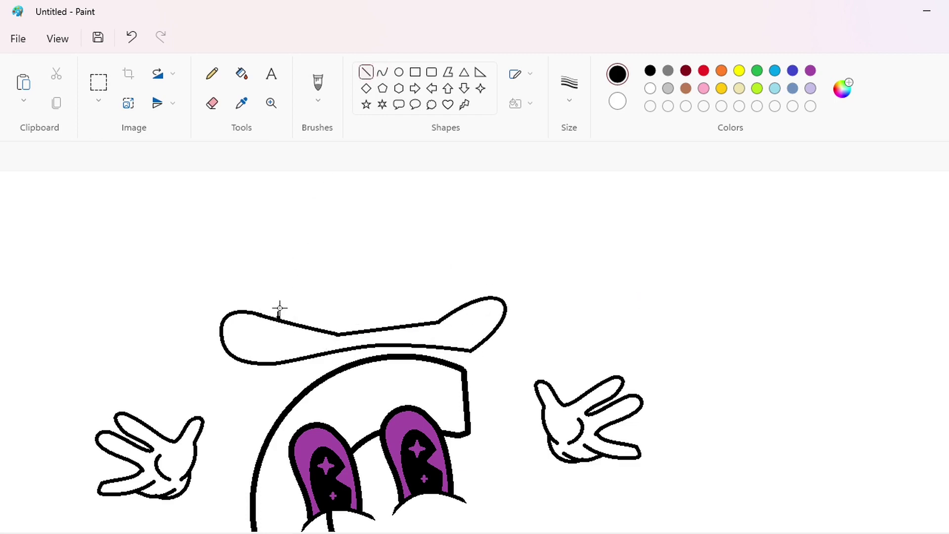
drag(278, 276, 268, 228)
click(383, 72)
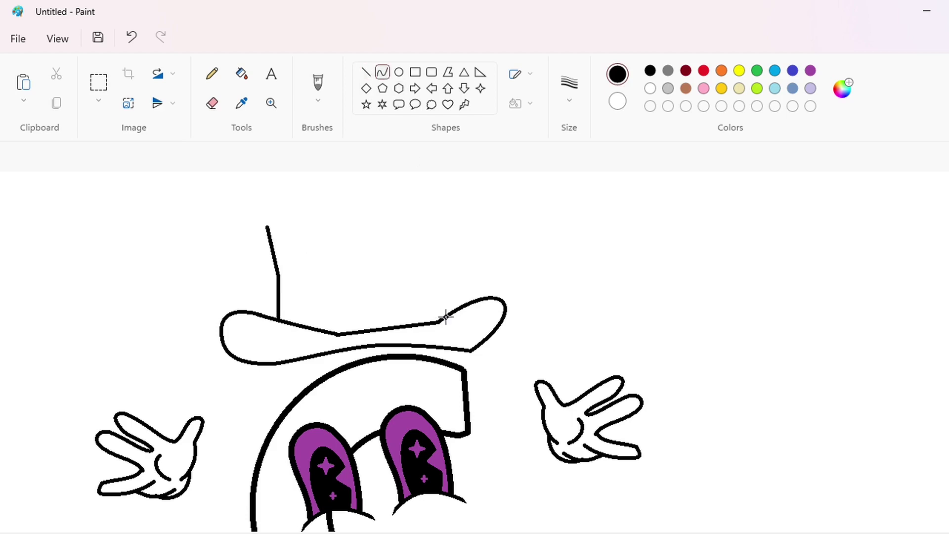
drag(445, 316, 447, 221)
drag(436, 292, 436, 256)
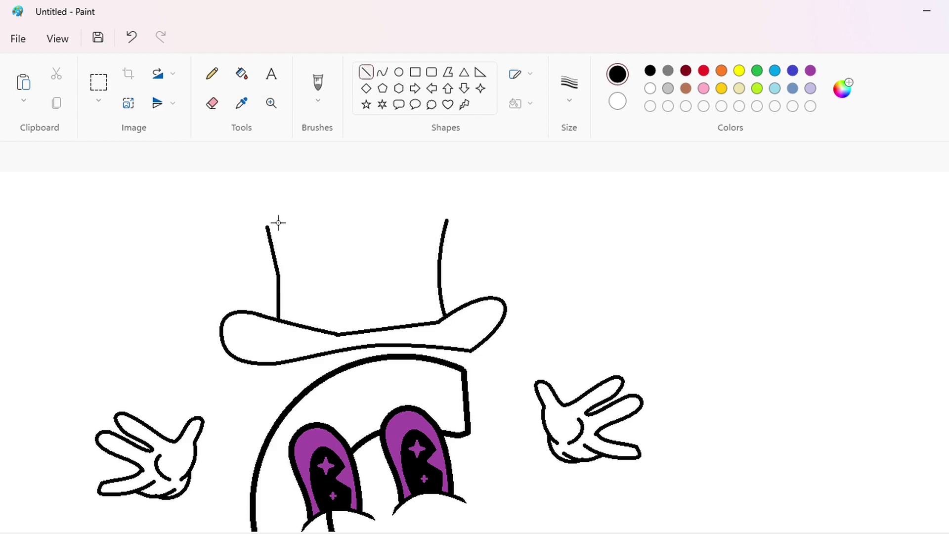
Step: Close the hat's crown with a domed black curve and clean up its two upper corners
drag(267, 225, 447, 220)
drag(278, 217, 279, 180)
drag(420, 208, 423, 166)
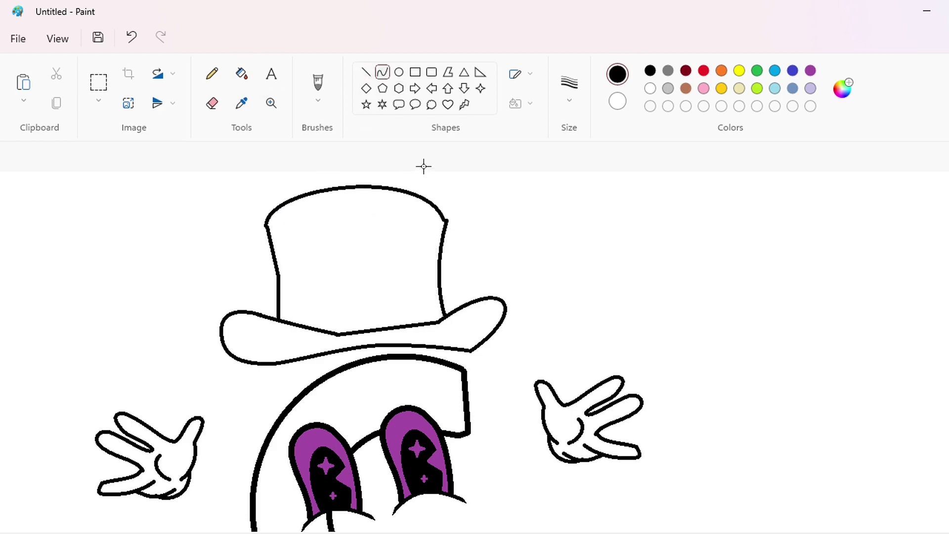
click(367, 71)
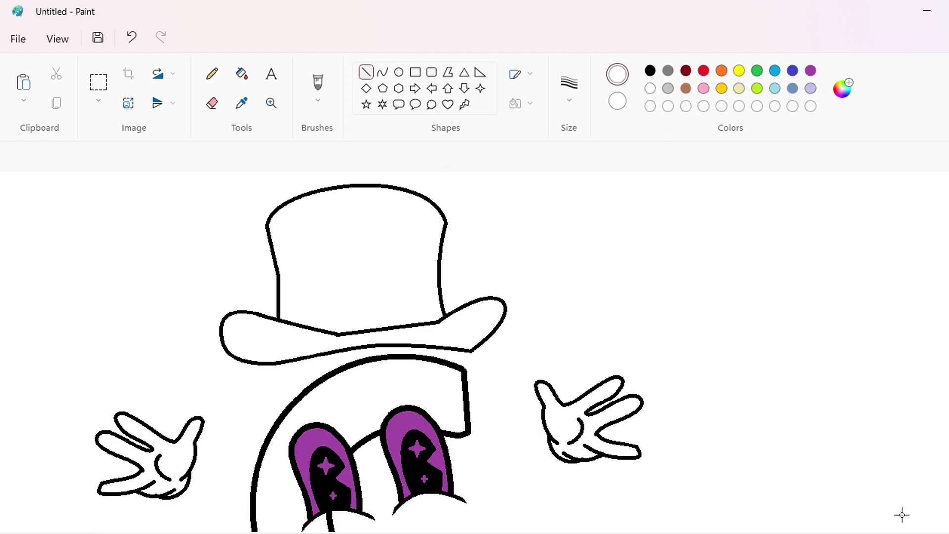
scroll(902, 515, left, 5)
scroll(511, 460, right, 5)
Step: Draw a slanted black line across the lower part of the hat's crown to form the hat band
click(383, 72)
click(366, 72)
click(650, 70)
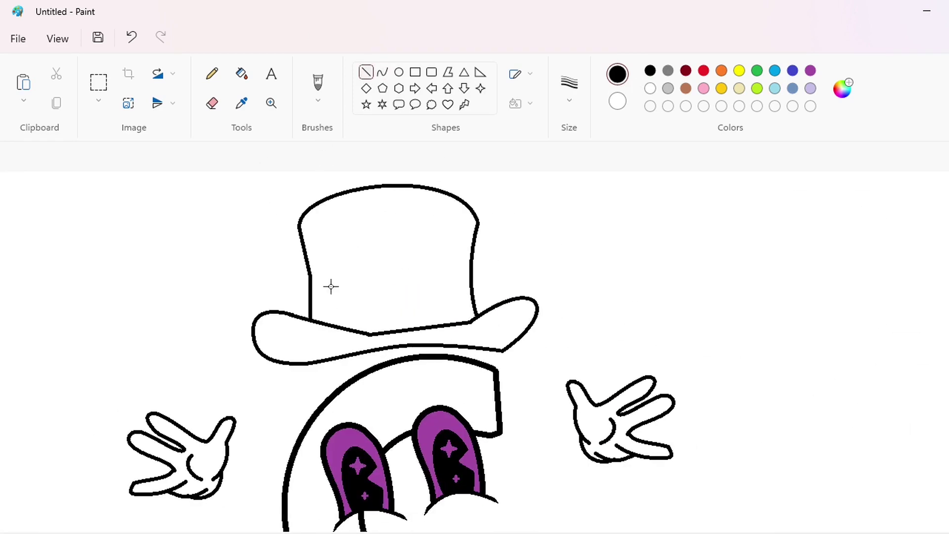
drag(315, 321, 475, 289)
Step: Extend the canvas downward to add white space below the character's feet
scroll(865, 533, down, 2)
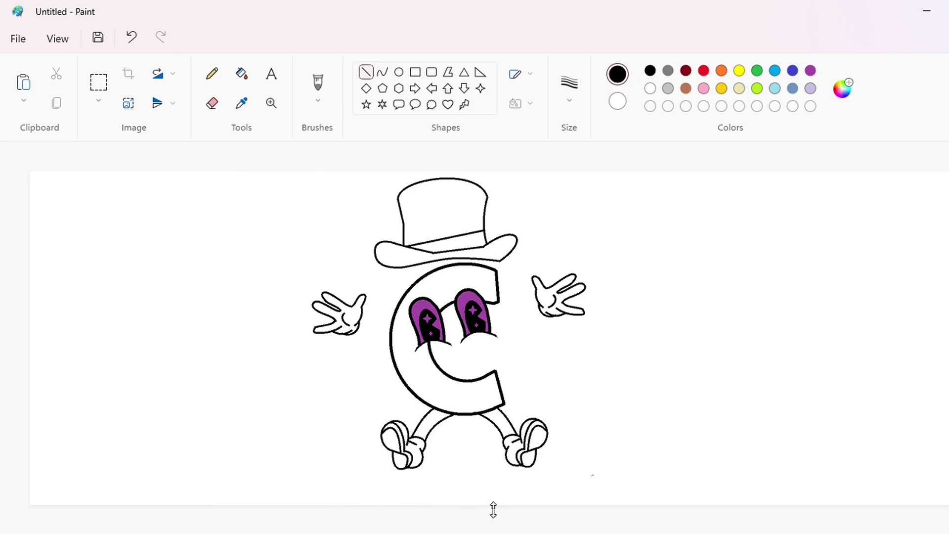
drag(494, 509, 493, 531)
scroll(603, 472, down, 1)
scroll(604, 472, up, 1)
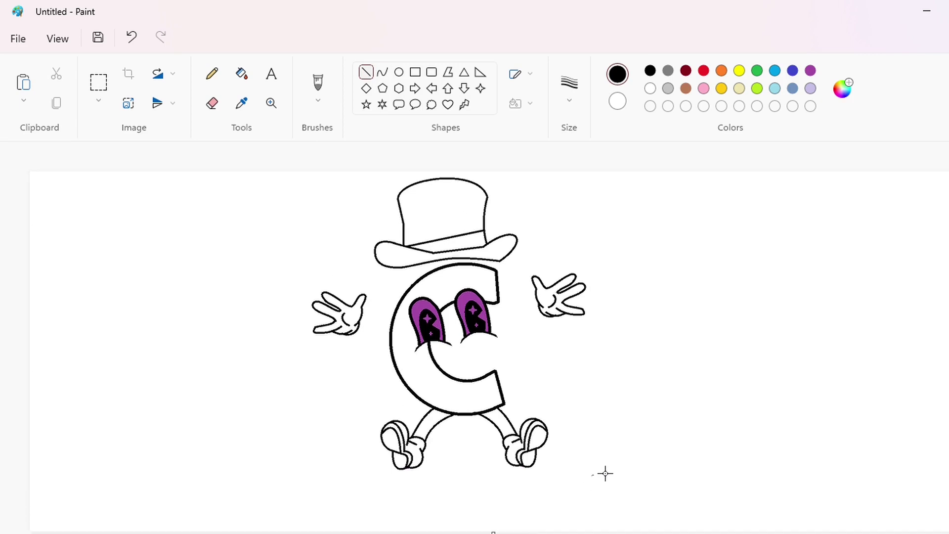
Step: Move the whole character slightly down and left to leave space above the hat
click(99, 85)
drag(610, 517, 835, 489)
click(415, 73)
click(650, 88)
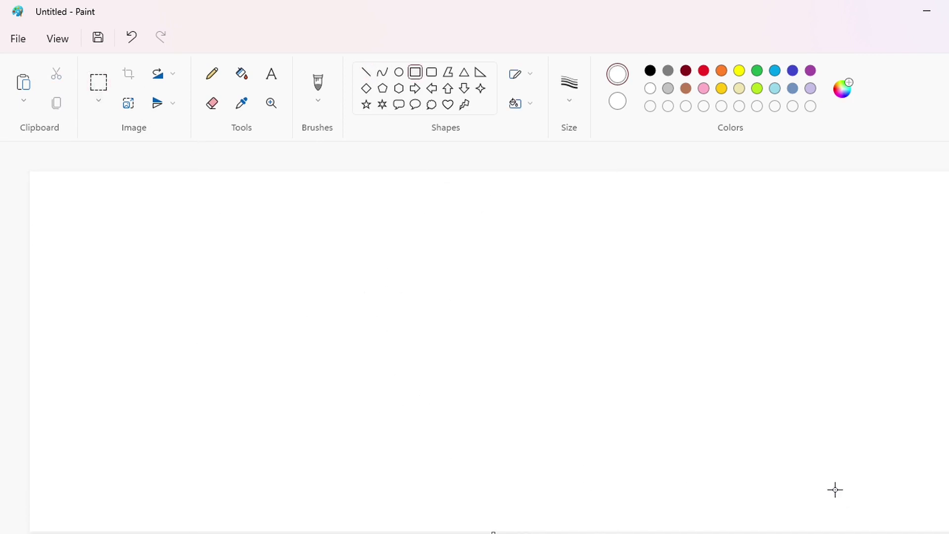
key(ctrl+z)
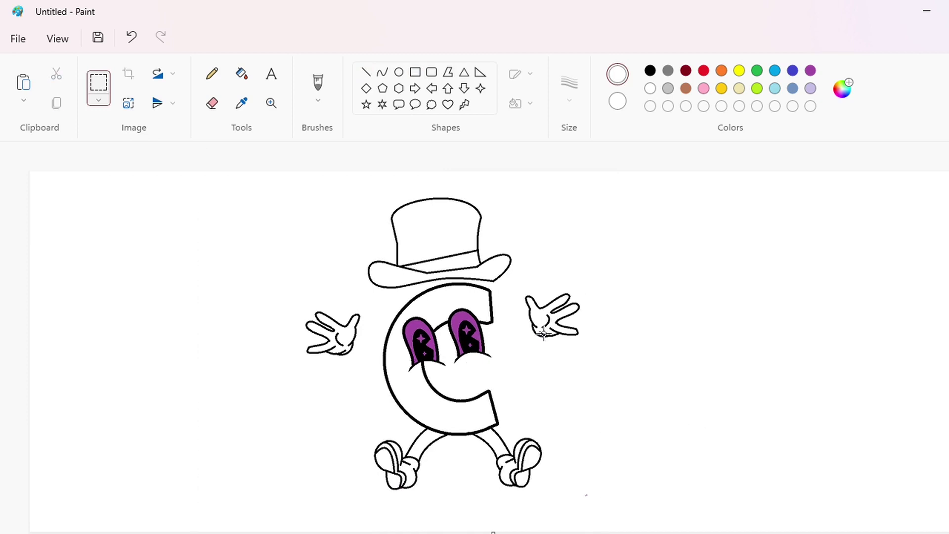
Step: Draw a purple rectangular frame around the whole character, narrowing its sides to sit just outside both hands
click(811, 71)
click(415, 72)
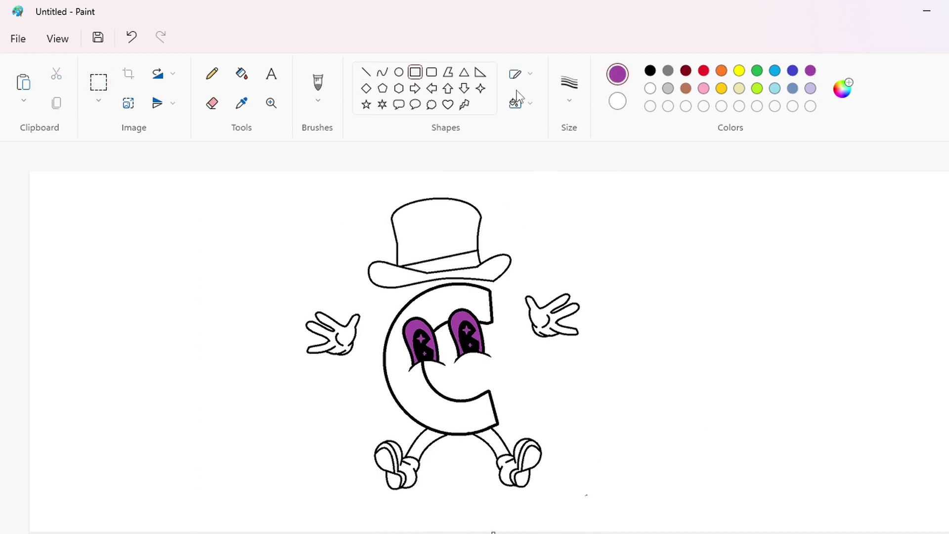
drag(223, 189, 696, 517)
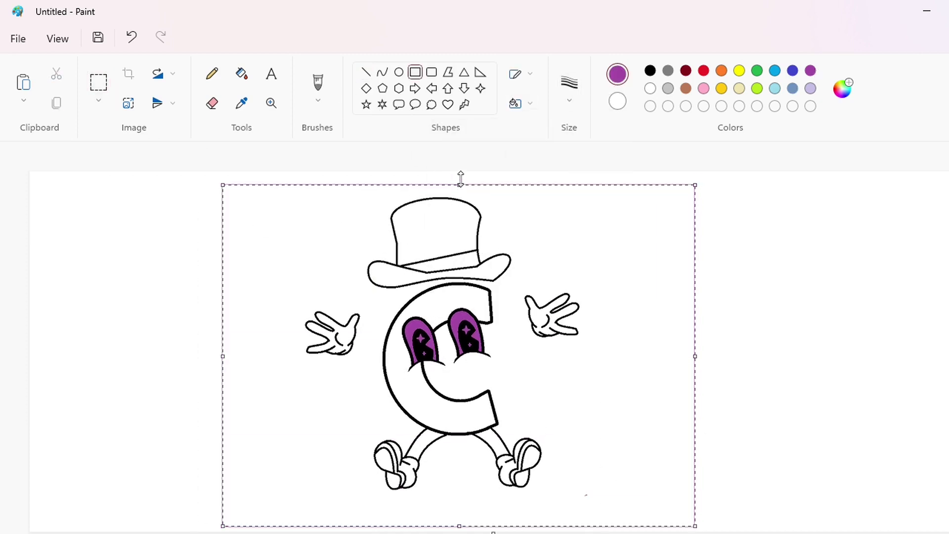
drag(223, 355, 283, 355)
drag(696, 355, 611, 372)
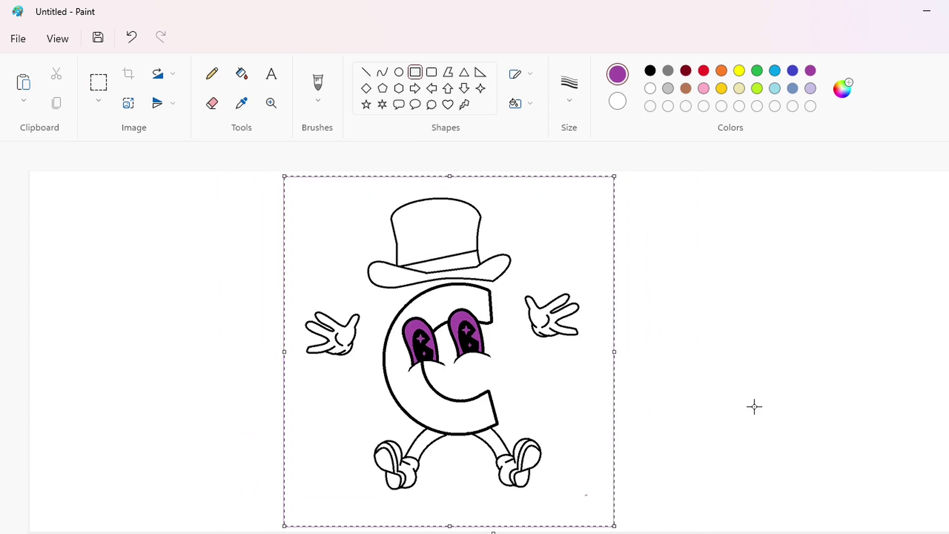
click(755, 407)
Step: Draw a wide, gently arched black horizon line across the lower part of the C and nudge it slightly down
click(383, 72)
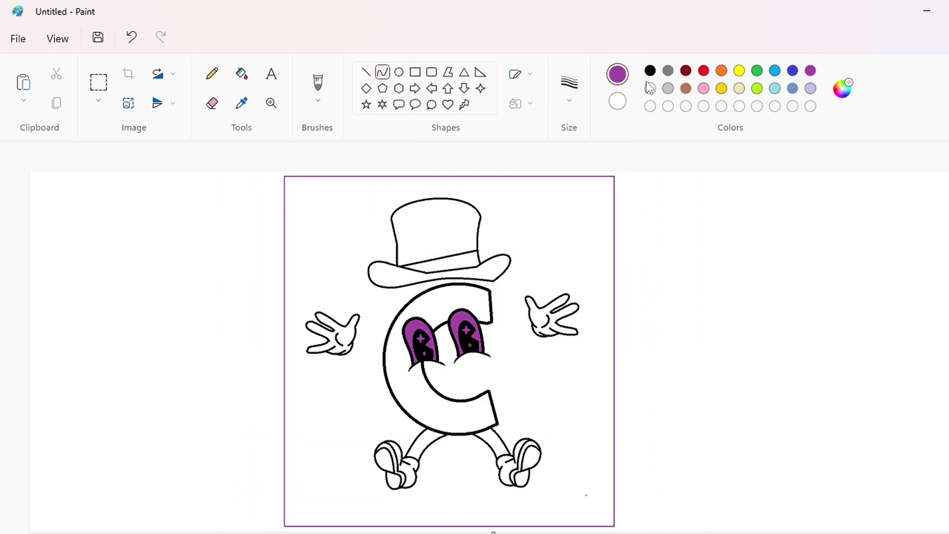
click(650, 70)
drag(263, 421, 452, 421)
drag(547, 421, 662, 417)
drag(378, 423, 511, 396)
click(511, 396)
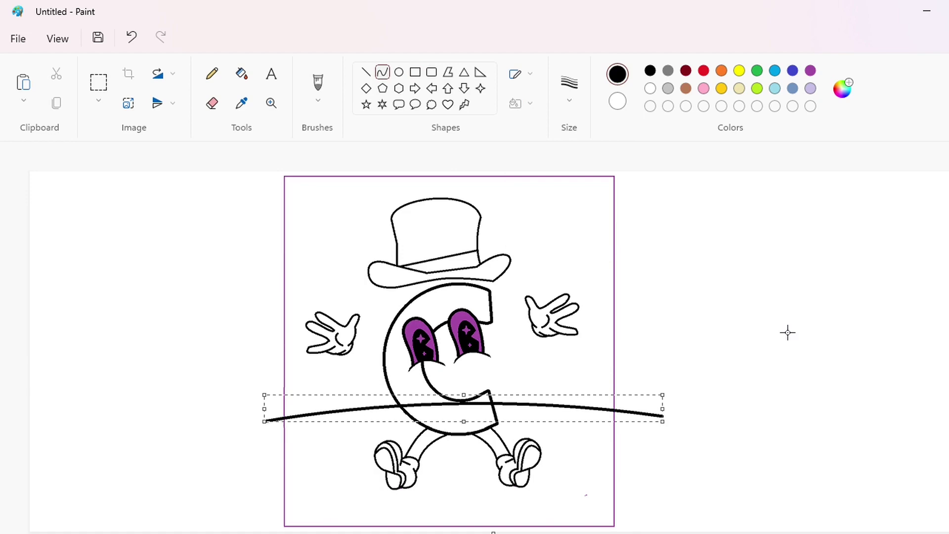
key(Down)
key(Down)
key(Down)
key(Down)
key(Down)
key(Down)
key(Down)
key(Down)
key(Down)
key(Down)
click(830, 313)
Step: Cut the horizon line just inside both edges of the C with 5px white lines
scroll(308, 525, up, 3)
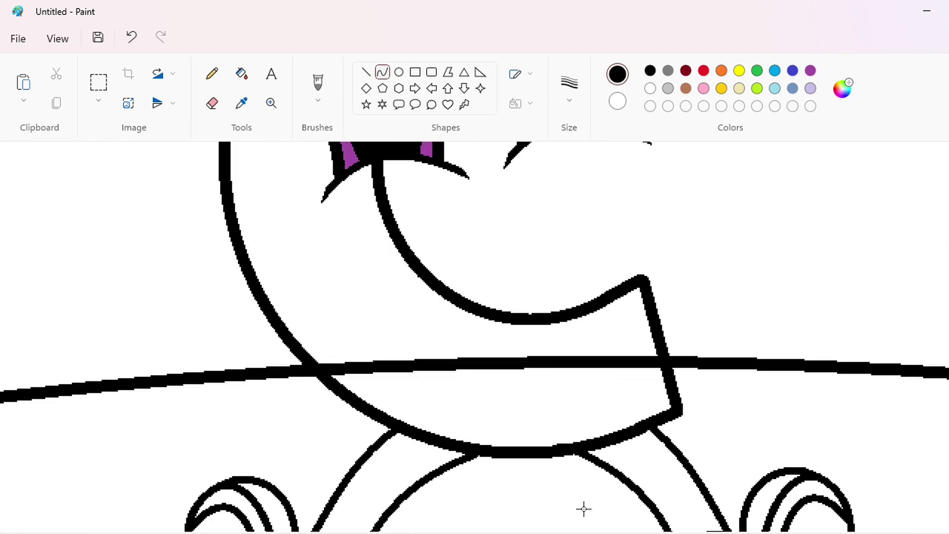
click(370, 76)
click(650, 89)
click(570, 83)
click(572, 193)
drag(321, 355, 341, 378)
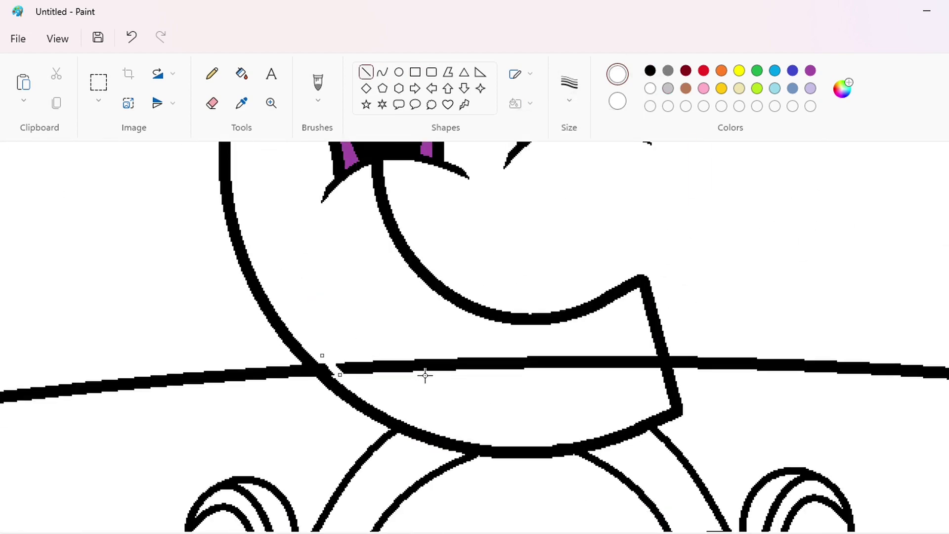
drag(655, 337, 668, 386)
key(Left)
key(Left)
key(Left)
key(Left)
key(Left)
key(Left)
key(Left)
key(Left)
key(Right)
key(Right)
key(Right)
key(Right)
Step: Erase the horizon segment inside the C by filling it with white
click(241, 79)
click(484, 362)
scroll(475, 336, down, 4)
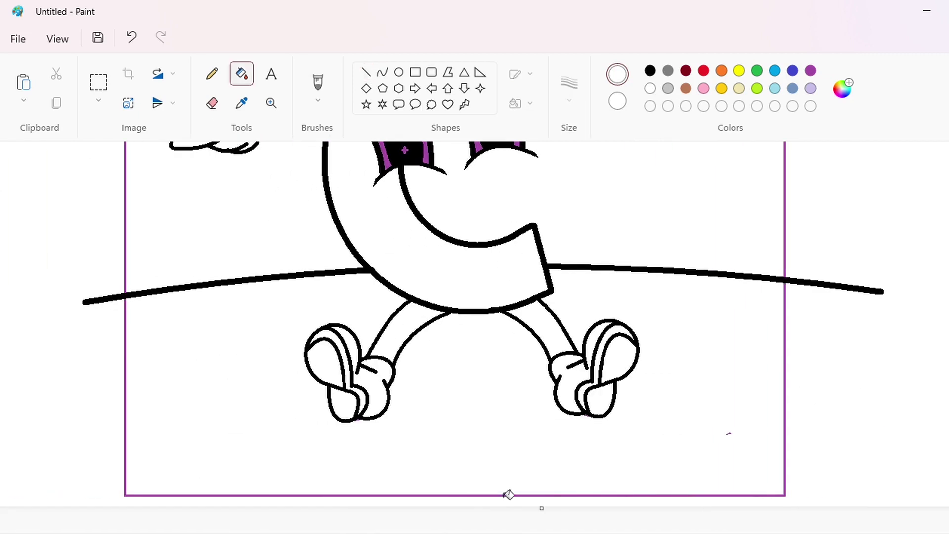
Step: Draw a short 5px black ground curve extending outward from the right shoe
click(382, 72)
click(570, 83)
click(583, 194)
click(570, 94)
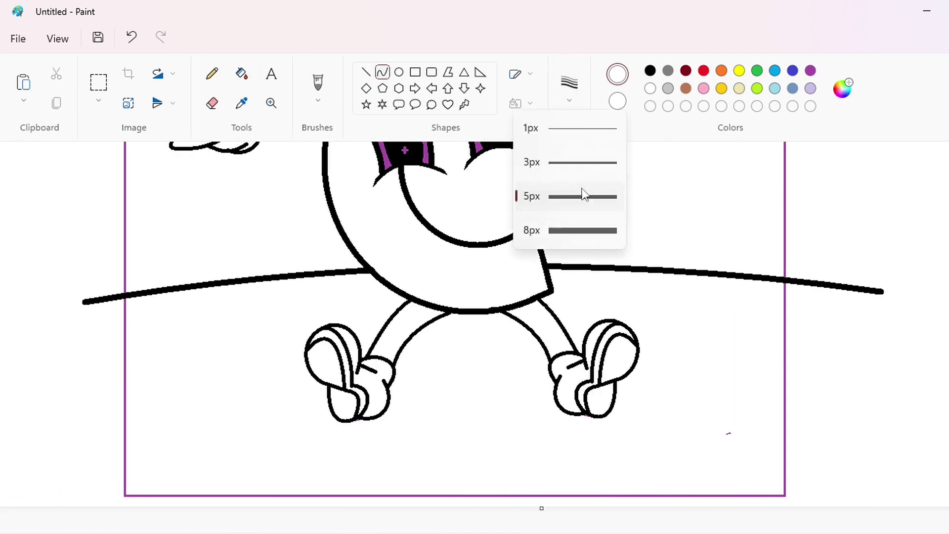
click(583, 194)
click(650, 70)
drag(637, 336, 696, 334)
double_click(670, 330)
drag(700, 392, 670, 414)
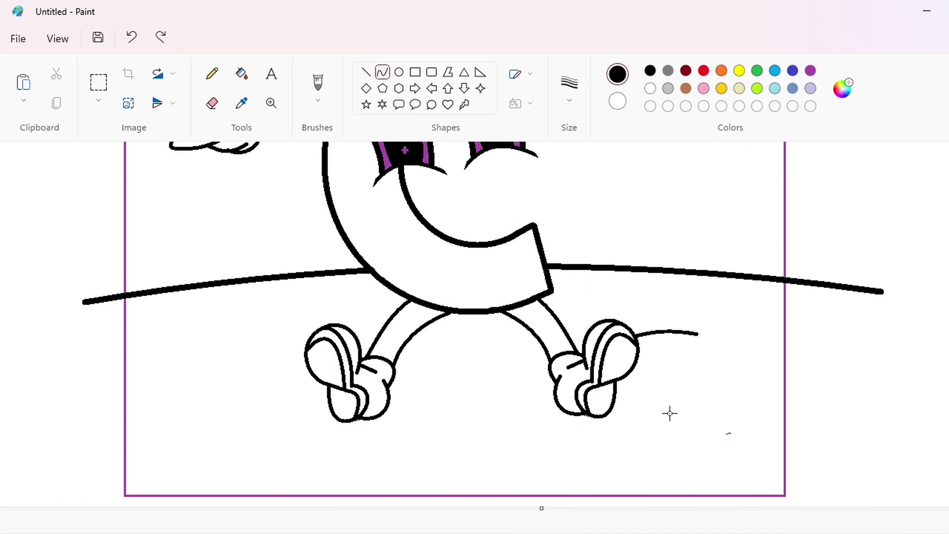
Step: Add slightly curved black ground lines between the feet and across the frame's lower left edge
drag(423, 383, 524, 377)
drag(161, 443, 206, 433)
mouse_move(150, 442)
mouse_down()
mouse_move(273, 438)
mouse_move(294, 427)
mouse_up()
key(ctrl+z)
drag(208, 436, 208, 430)
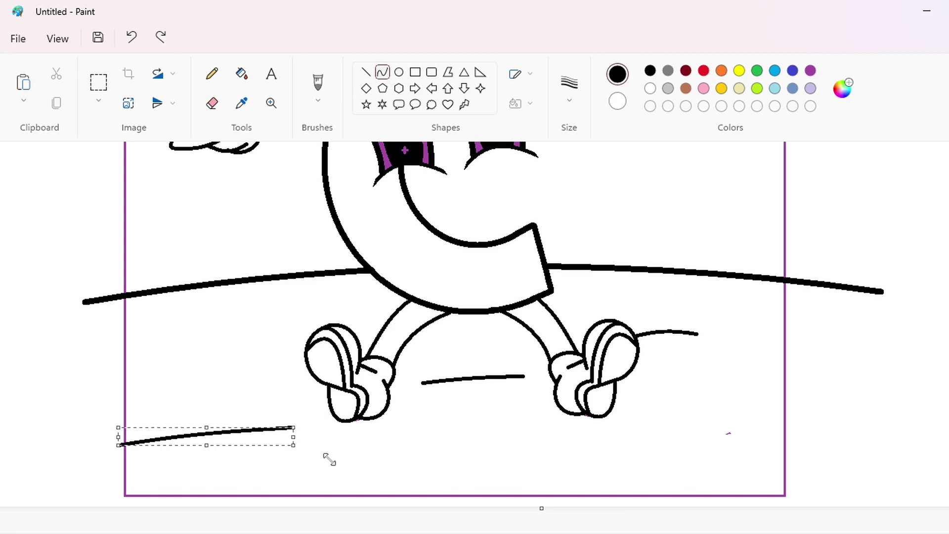
Step: Add a curved black ground line below the right shoe and a short line across the frame's lower right edge
mouse_move(487, 464)
mouse_down()
mouse_move(707, 433)
mouse_move(661, 444)
mouse_up()
drag(579, 453, 580, 449)
click(580, 448)
click(366, 72)
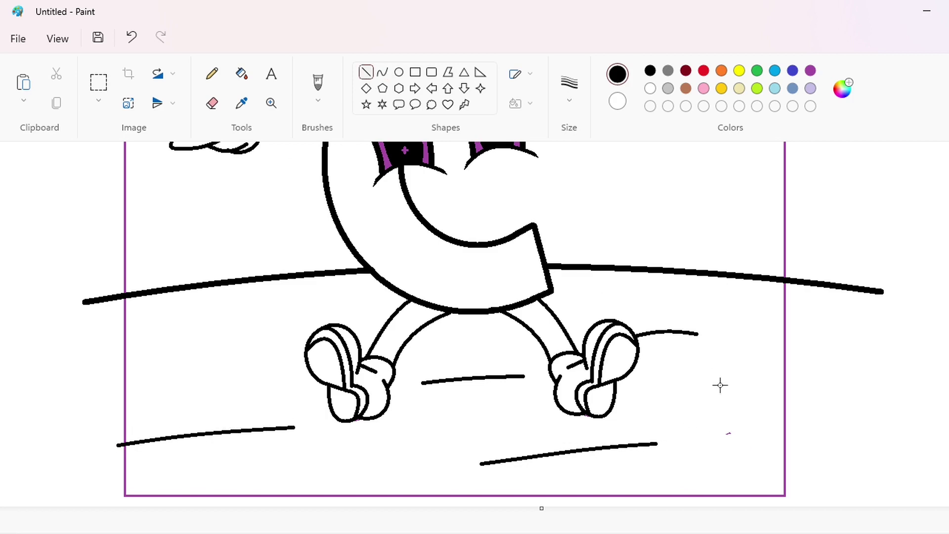
drag(748, 462, 839, 447)
Step: Draw a two-peaked grass tuft on the lower left ground line and clear the black remnants beneath its peaks
scroll(475, 337, up, 1)
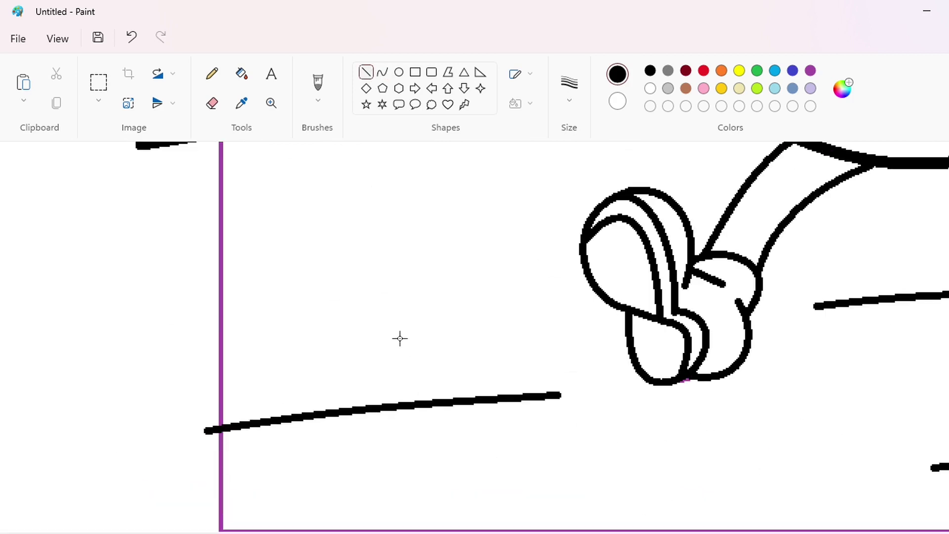
drag(373, 406, 384, 388)
mouse_move(384, 388)
mouse_down()
mouse_move(392, 403)
mouse_move(418, 384)
mouse_move(430, 403)
mouse_up()
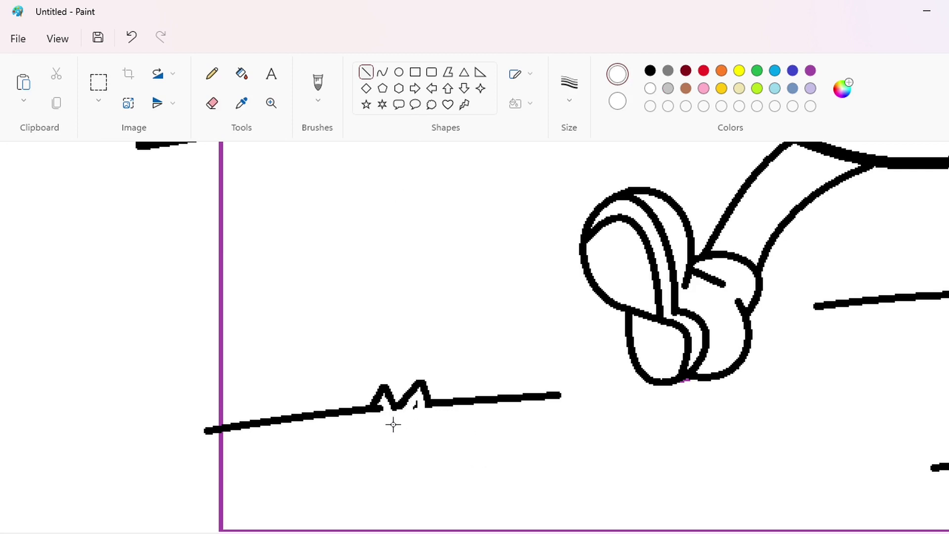
click(241, 73)
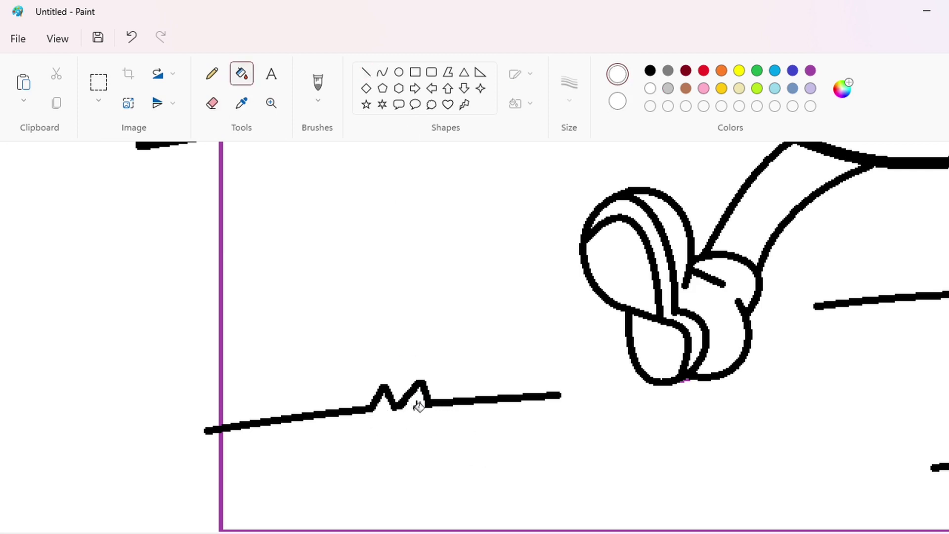
Step: Taper the ends of the ground lines between the feet, beside the right shoe and near the right frame edge with white
click(366, 73)
scroll(599, 398, right, 10)
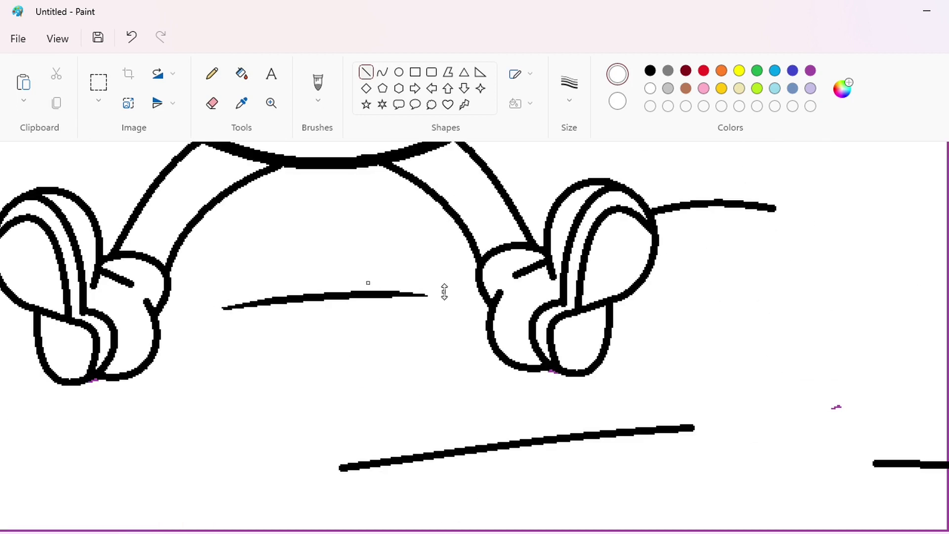
click(212, 79)
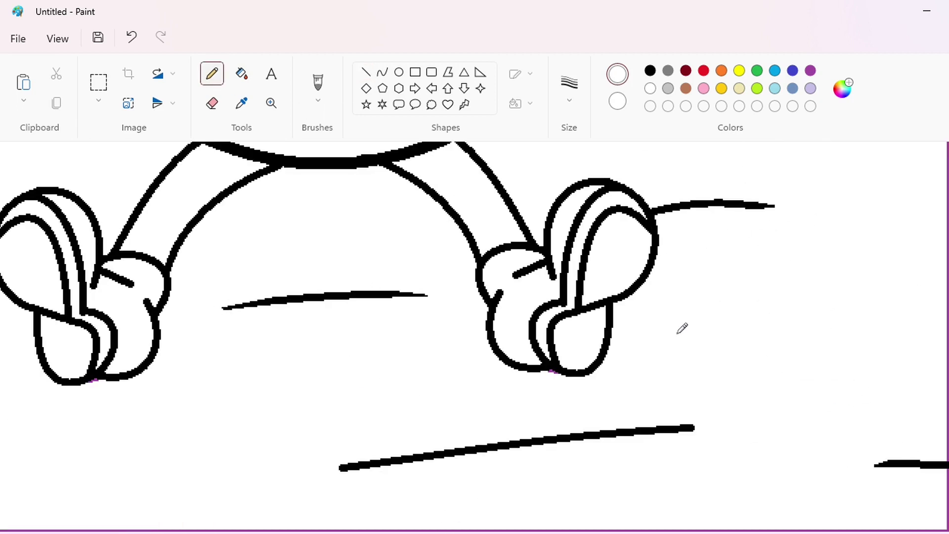
Step: Draw a two-peaked black grass tuft on the ground line below the right shoe and whiten the leftovers beneath it
click(366, 72)
click(650, 70)
mouse_move(542, 439)
mouse_down()
mouse_move(567, 416)
mouse_move(529, 461)
mouse_up()
click(366, 72)
click(650, 88)
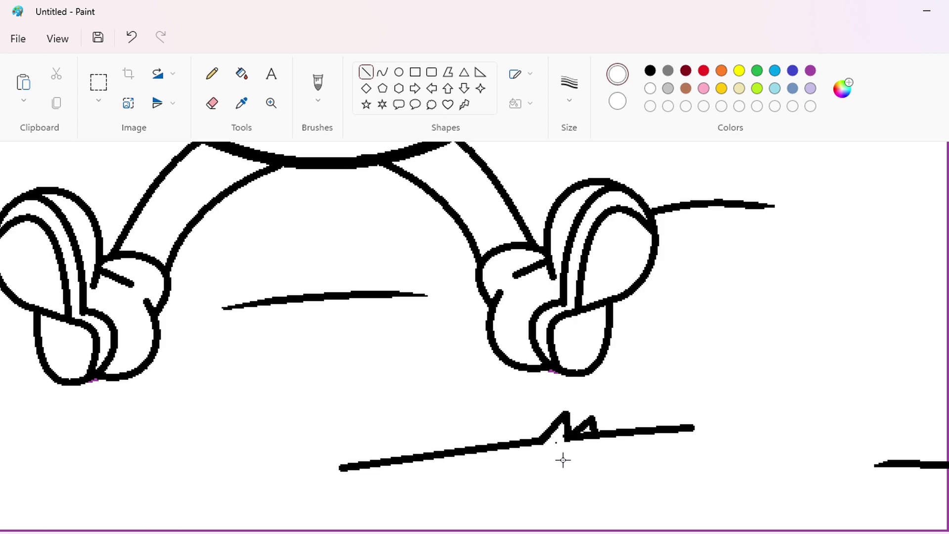
click(212, 74)
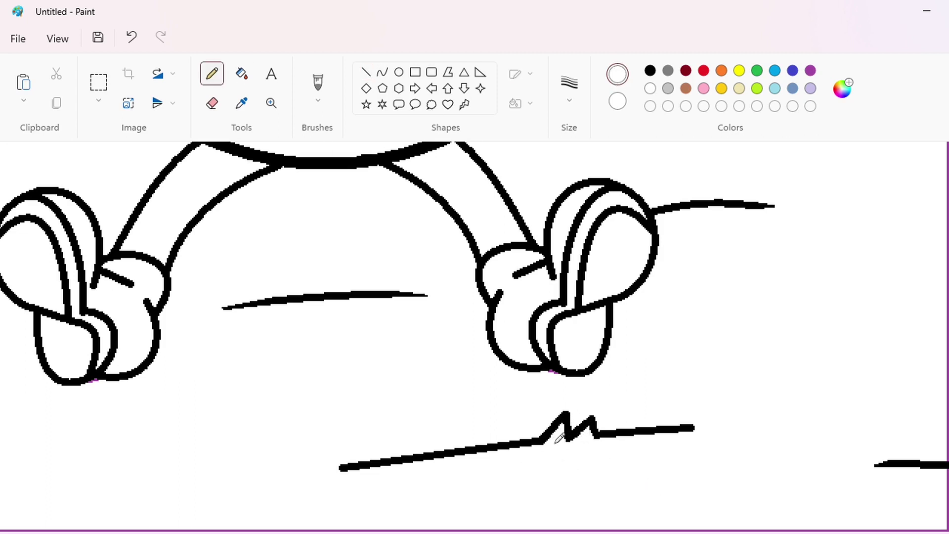
click(557, 442)
Step: Taper both ends of the ground line below the right shoe with white lines
click(569, 99)
click(367, 74)
drag(372, 453, 304, 482)
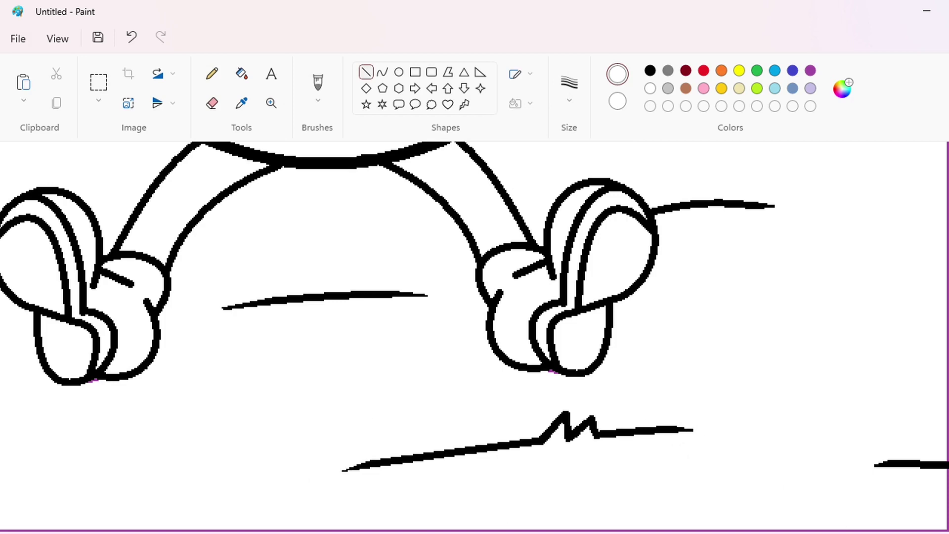
Step: Draw an 8px indigo rounded bush curve from the horizon up to the left side of the C
scroll(840, 472, down, 2)
scroll(841, 506, up, 2)
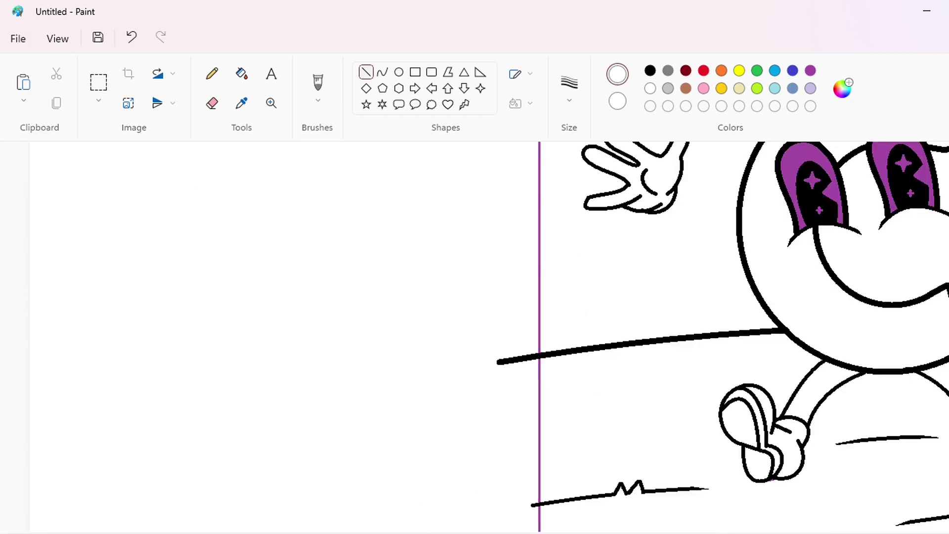
scroll(682, 477, left, 5)
scroll(683, 477, up, 1)
scroll(685, 477, down, 3)
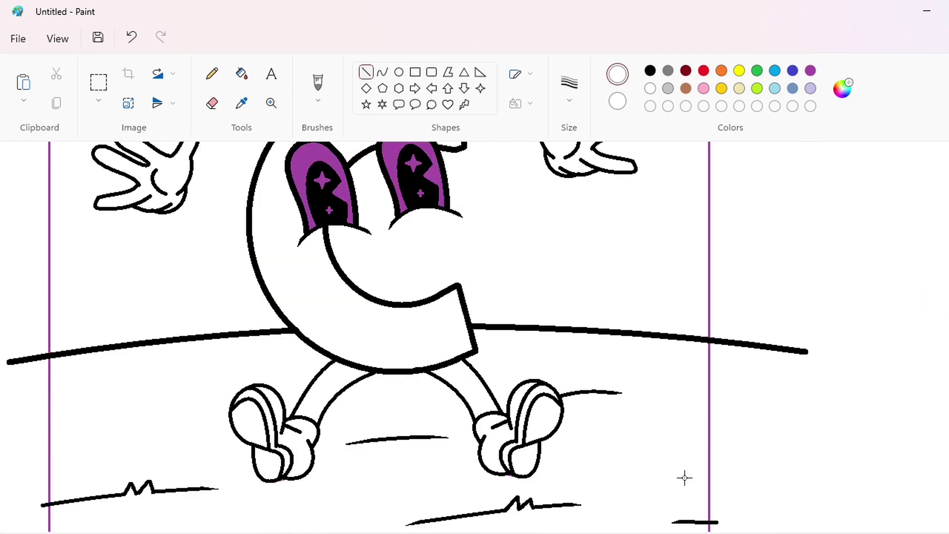
click(382, 72)
click(570, 88)
click(583, 228)
click(793, 70)
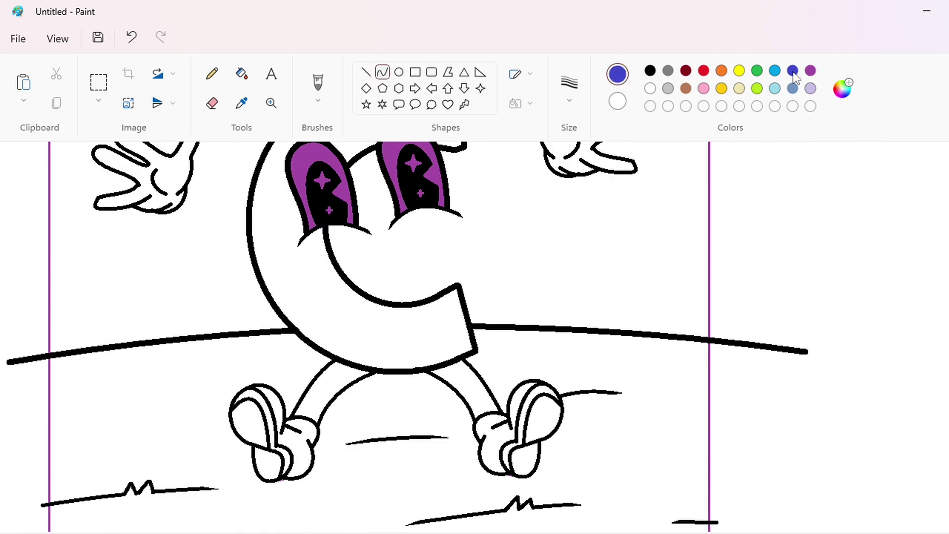
drag(192, 336, 254, 269)
click(163, 300)
click(197, 261)
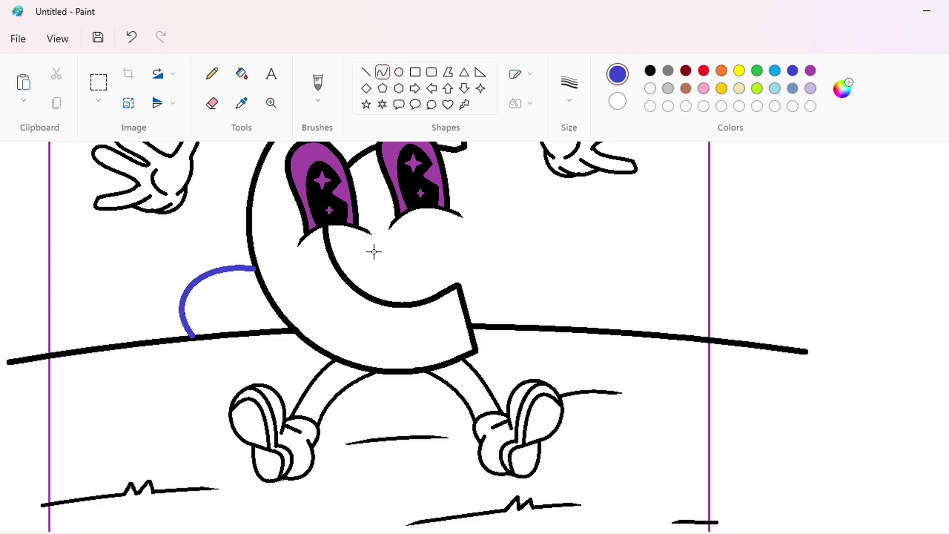
Step: Draw two crossing indigo bush curves from inside the C's opening down to the horizon right of the C
mouse_move(329, 239)
mouse_down()
mouse_move(448, 247)
mouse_move(557, 328)
mouse_up()
click(403, 229)
click(512, 233)
drag(463, 271, 466, 218)
drag(532, 229, 578, 253)
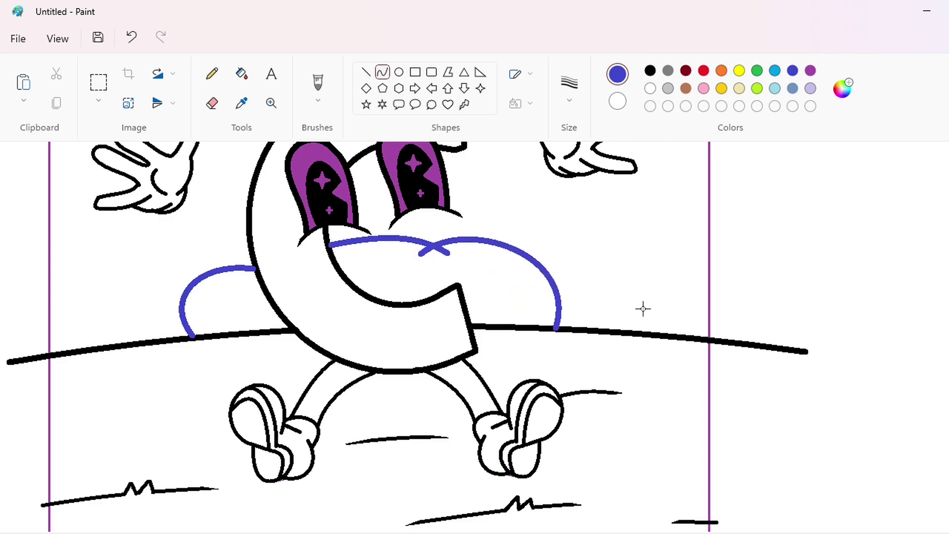
Step: Draw a wide indigo ellipse across the frame's right edge, below the right hand
scroll(643, 309, up, 3)
click(399, 72)
drag(601, 401, 774, 459)
Step: Draw two connected, downward-bulging indigo cloud curves across the frame's upper right corner
scroll(852, 413, up, 3)
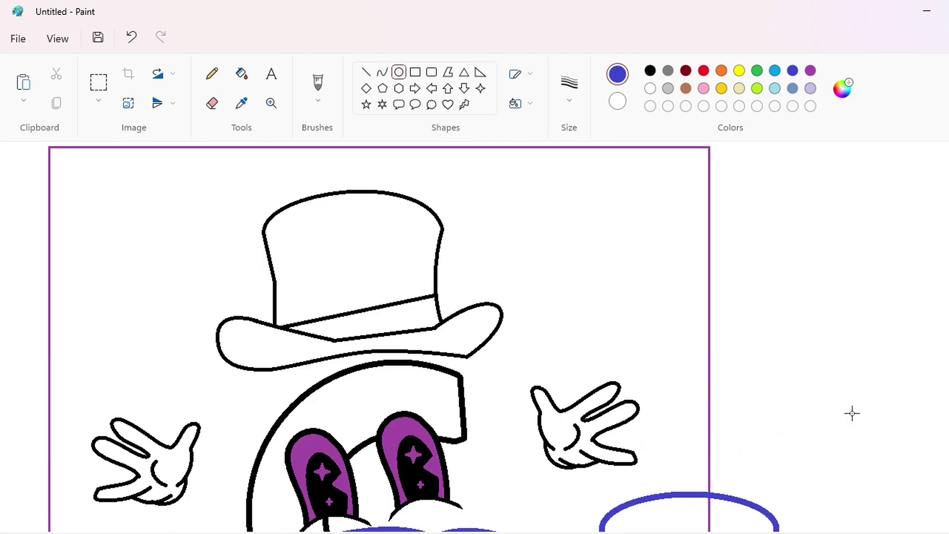
click(382, 72)
drag(437, 179, 613, 207)
click(466, 230)
click(544, 269)
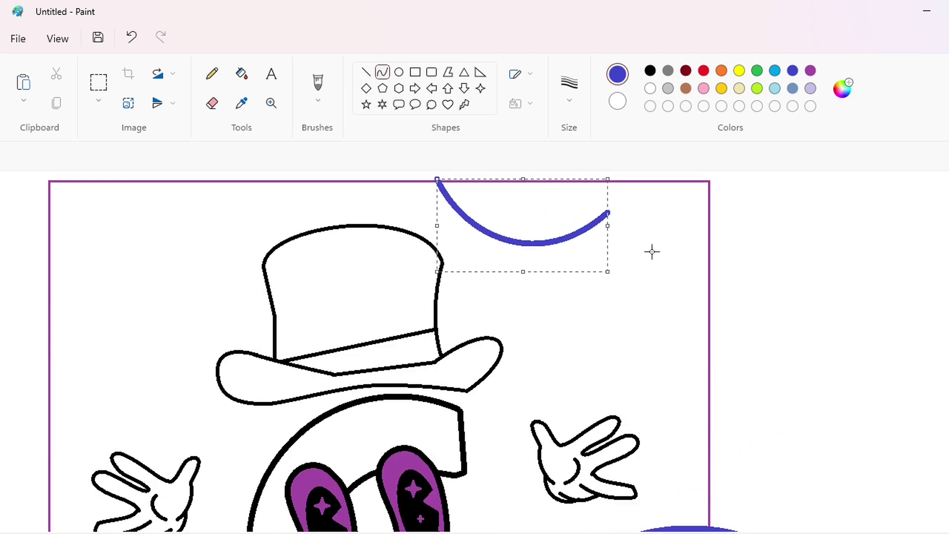
click(652, 252)
drag(575, 236, 736, 274)
click(600, 272)
click(655, 292)
click(526, 424)
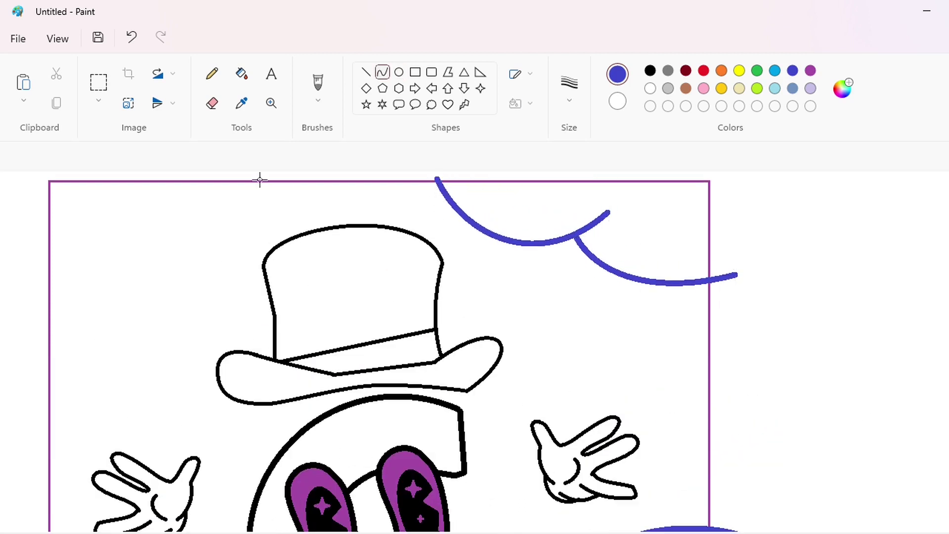
Step: Draw two connected indigo cloud curves hanging from the frame's top edge, left of the hat
drag(236, 181, 126, 212)
drag(181, 197, 216, 273)
drag(138, 222, 113, 175)
click(81, 233)
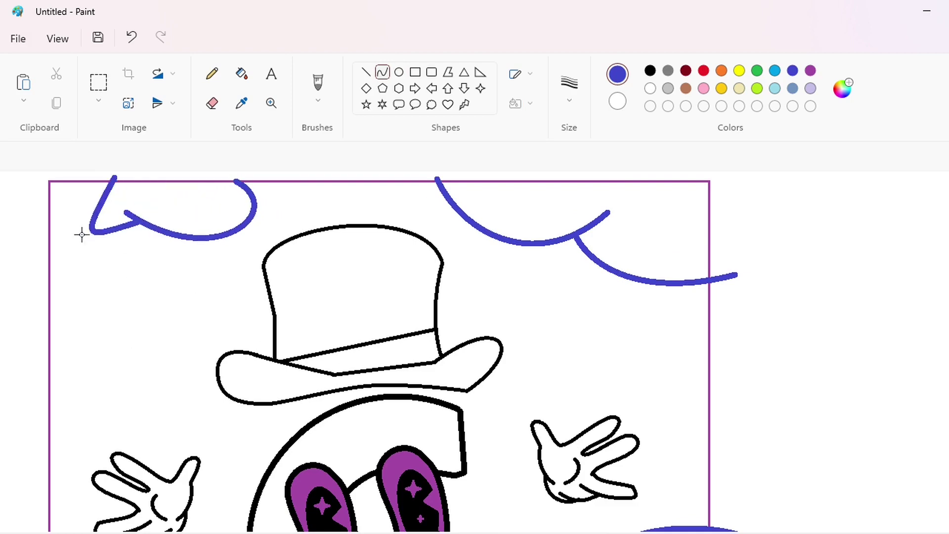
click(69, 196)
Step: Draw a small indigo circle across the frame's left edge, above the left hand
scroll(145, 345, down, 2)
click(399, 72)
drag(24, 230, 85, 283)
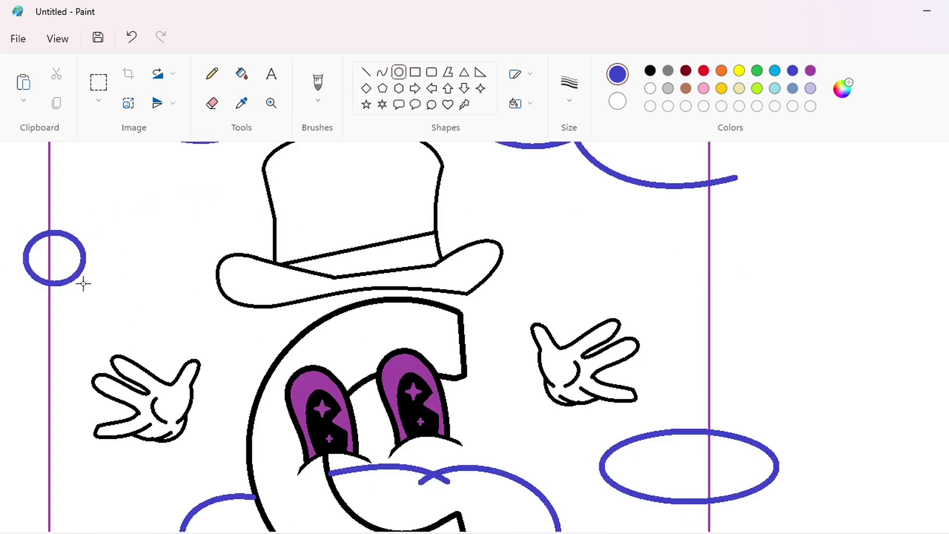
scroll(59, 283, down, 3)
Step: Fill the left hand with indigo and place a copy of it outside the frame's right edge
click(241, 73)
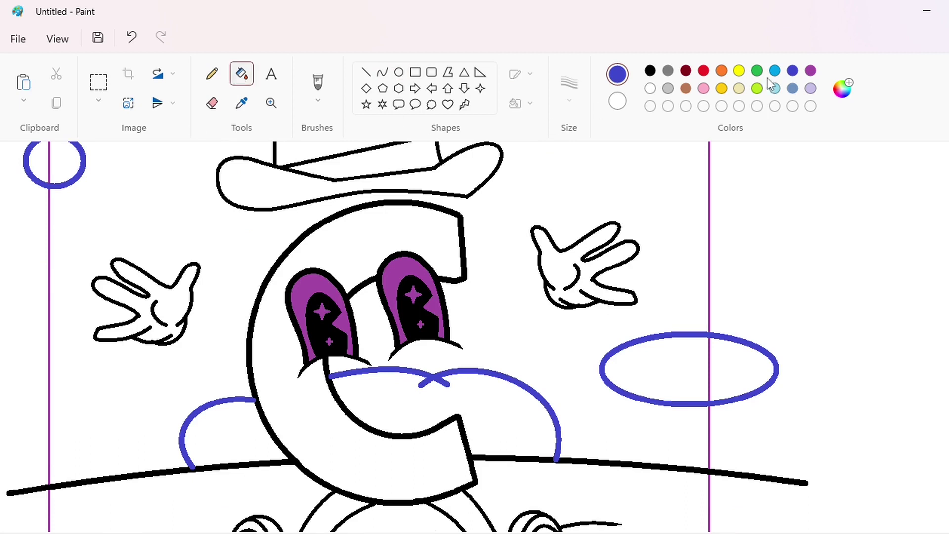
click(163, 304)
click(98, 82)
drag(69, 221, 208, 359)
drag(145, 305, 893, 288)
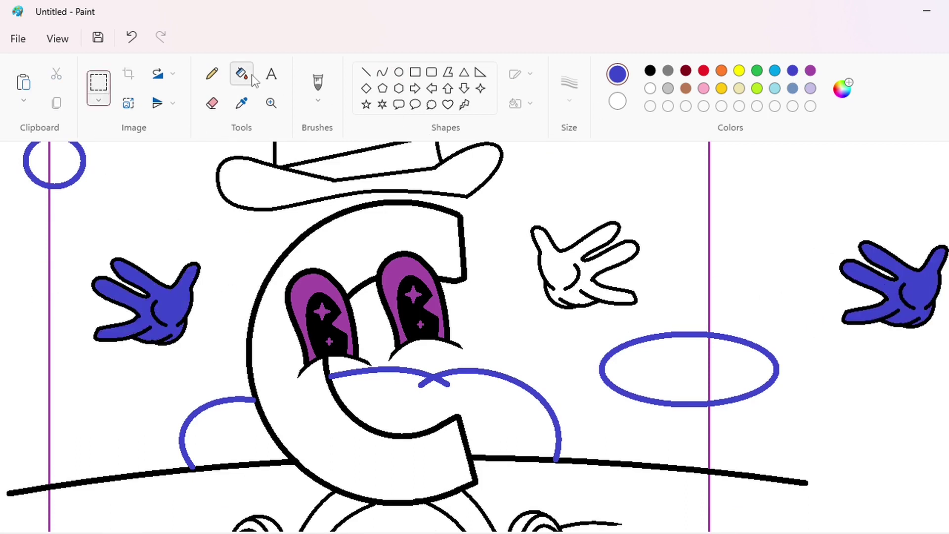
Step: Erase the original hand left of the C with white
click(241, 74)
click(650, 88)
click(161, 313)
click(154, 317)
click(150, 327)
Step: Draw a wide indigo ellipse across the frame's left edge, where the left hand was
click(399, 74)
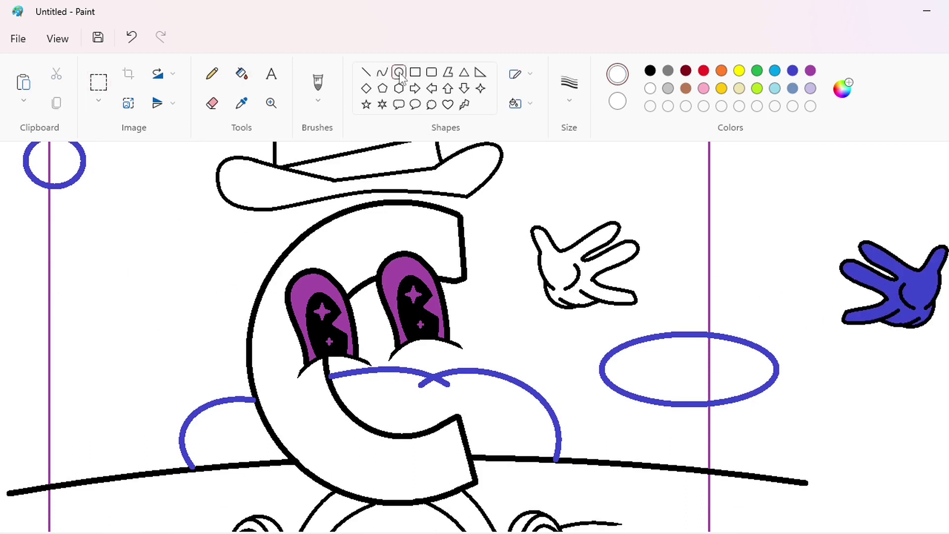
click(793, 71)
drag(9, 268, 177, 364)
Step: Paste the indigo hand over the left ellipse's right end and fill it with white
key(ctrl+v)
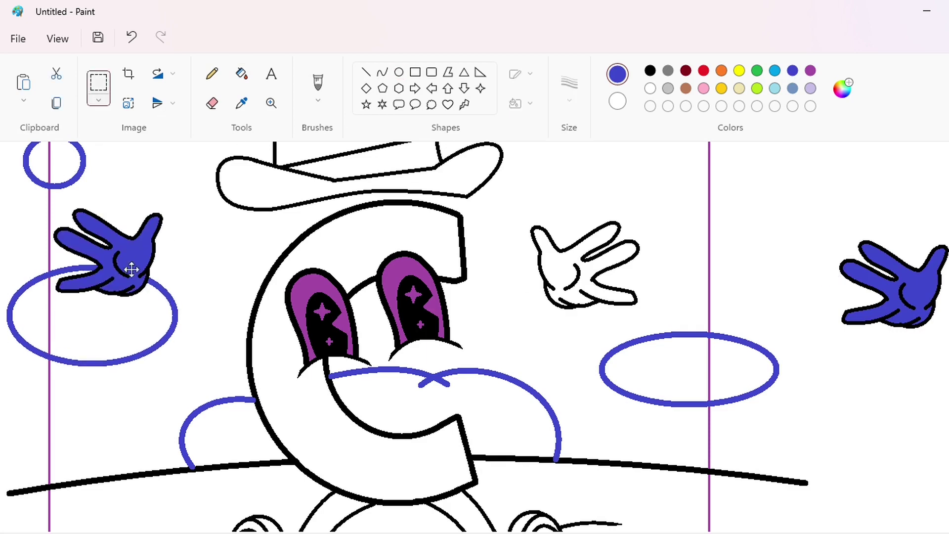
drag(132, 269, 165, 310)
click(242, 72)
click(650, 88)
click(169, 302)
click(366, 73)
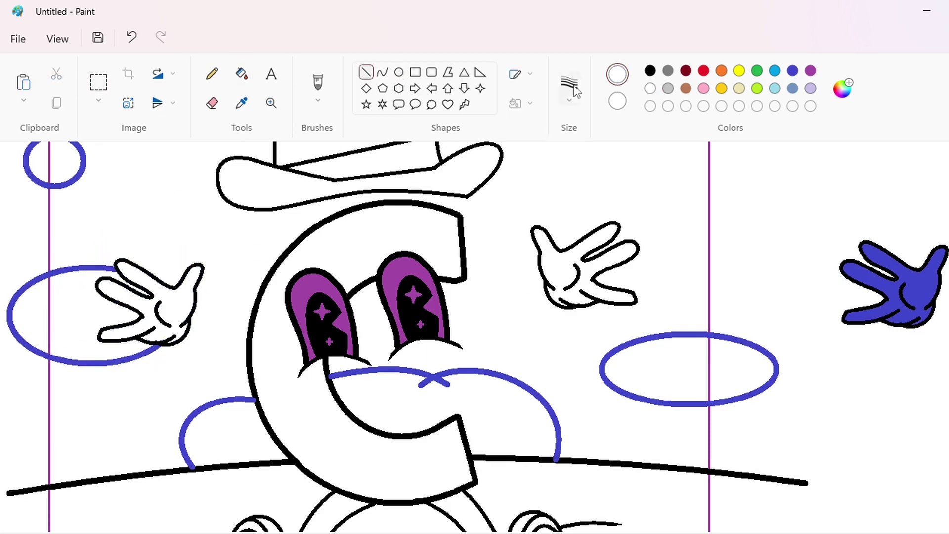
Step: Draw short black motion lines on both sides of the C's top, between the letter and the two hands
click(569, 83)
click(581, 171)
click(650, 70)
drag(254, 245, 267, 250)
mouse_move(248, 255)
mouse_down()
mouse_move(243, 250)
mouse_move(234, 281)
mouse_move(247, 275)
mouse_up()
click(292, 305)
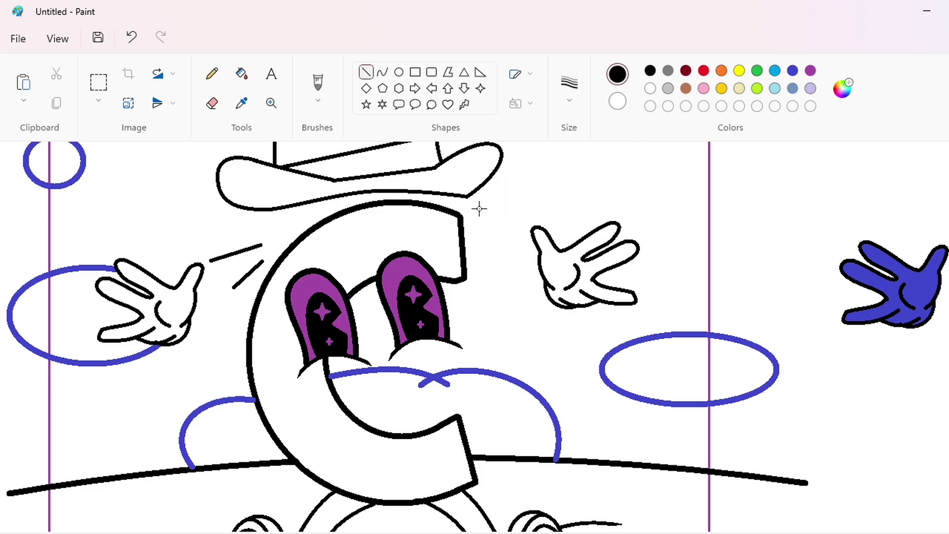
mouse_move(478, 200)
mouse_down()
mouse_move(515, 187)
mouse_move(512, 227)
mouse_up()
scroll(597, 371, up, 2)
click(382, 72)
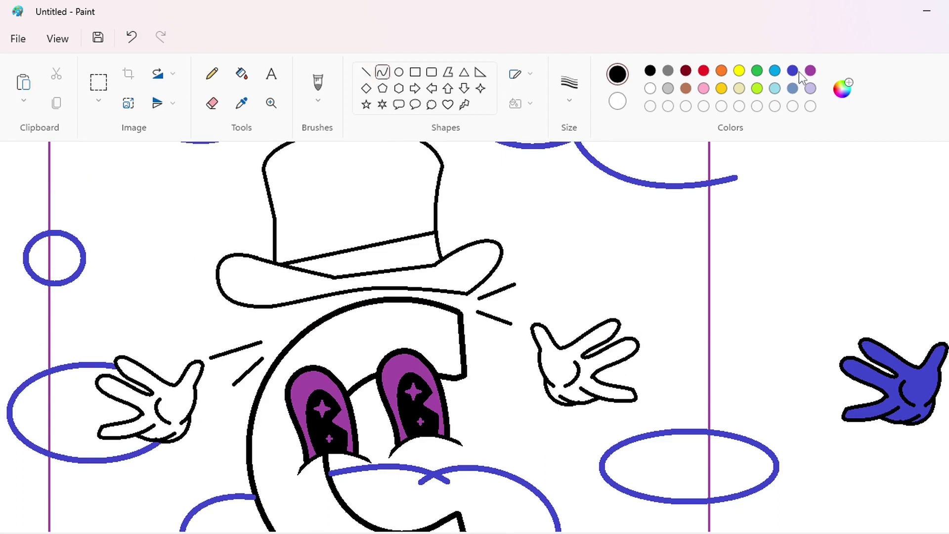
click(795, 72)
drag(436, 205, 614, 316)
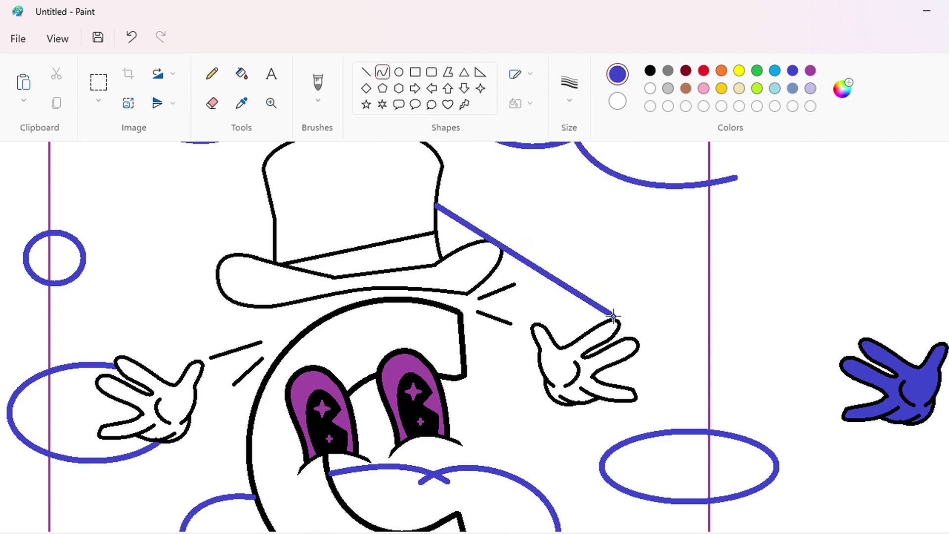
click(578, 182)
click(637, 231)
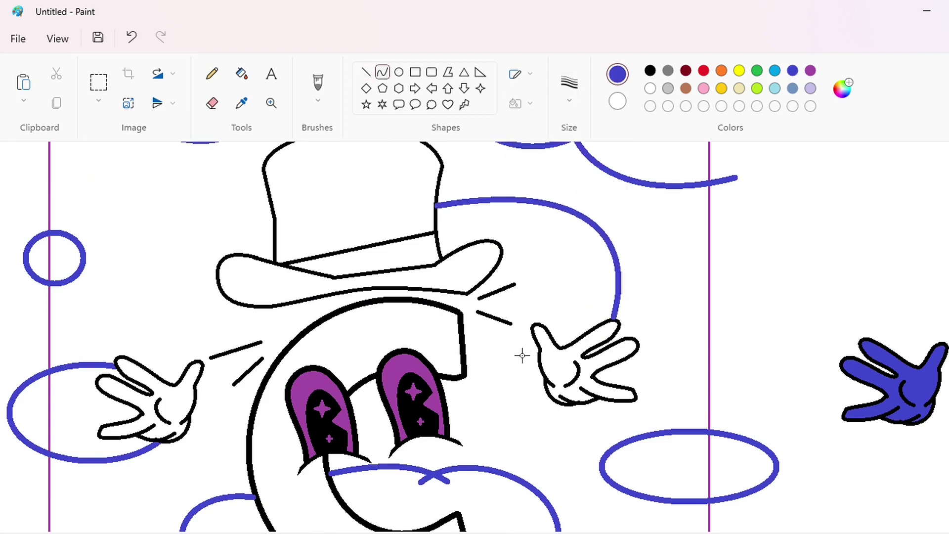
drag(537, 344, 465, 332)
click(486, 343)
click(492, 347)
click(366, 72)
drag(553, 342, 576, 339)
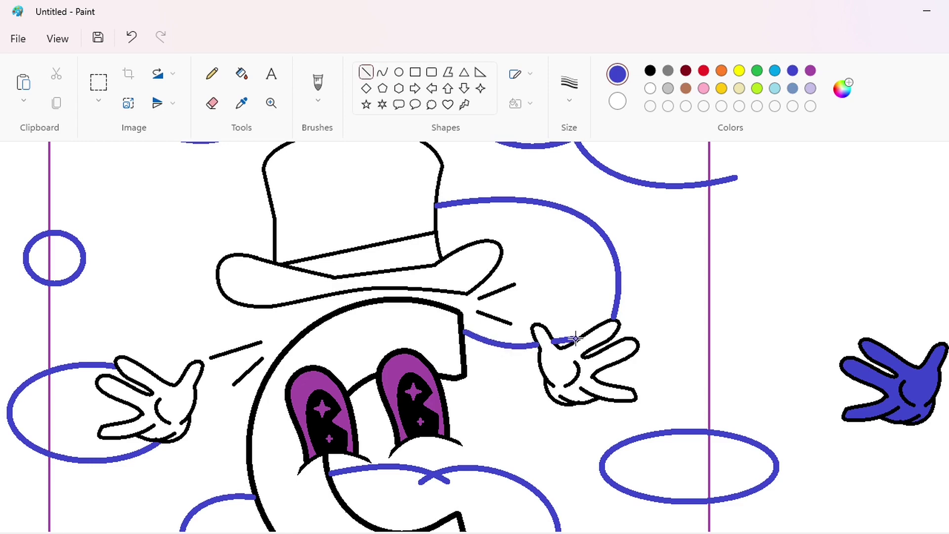
key(ctrl+z)
key(ctrl+z)
key(ctrl+z)
Step: Draw an indigo cloud outline from the hat to the right hand, from the hand to the C, and a short piece under the brim
click(382, 72)
drag(437, 212, 613, 317)
click(581, 157)
drag(604, 215, 688, 247)
mouse_move(537, 350)
mouse_down()
mouse_move(466, 343)
mouse_move(511, 399)
mouse_up()
click(366, 72)
drag(349, 306, 329, 295)
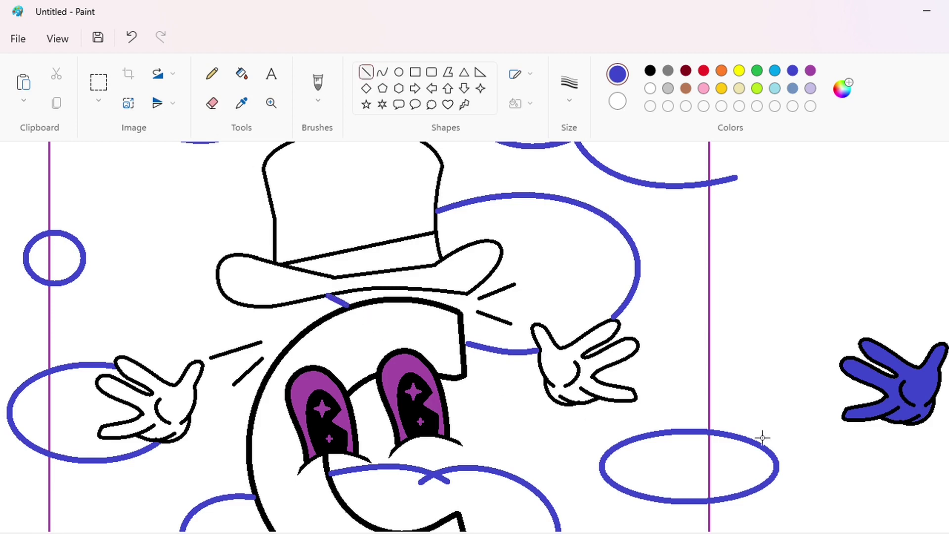
Step: Taper the overshooting ends of the two top clouds' indigo curves with white lines
scroll(826, 486, down, 5)
scroll(494, 518, down, 1)
scroll(494, 517, up, 1)
scroll(577, 511, up, 1)
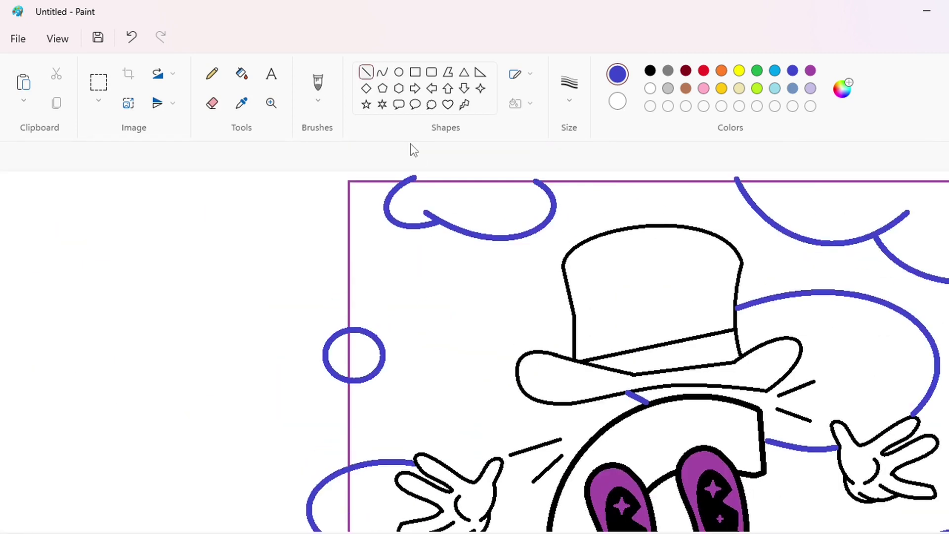
scroll(451, 475, up, 2)
scroll(451, 297, right, 5)
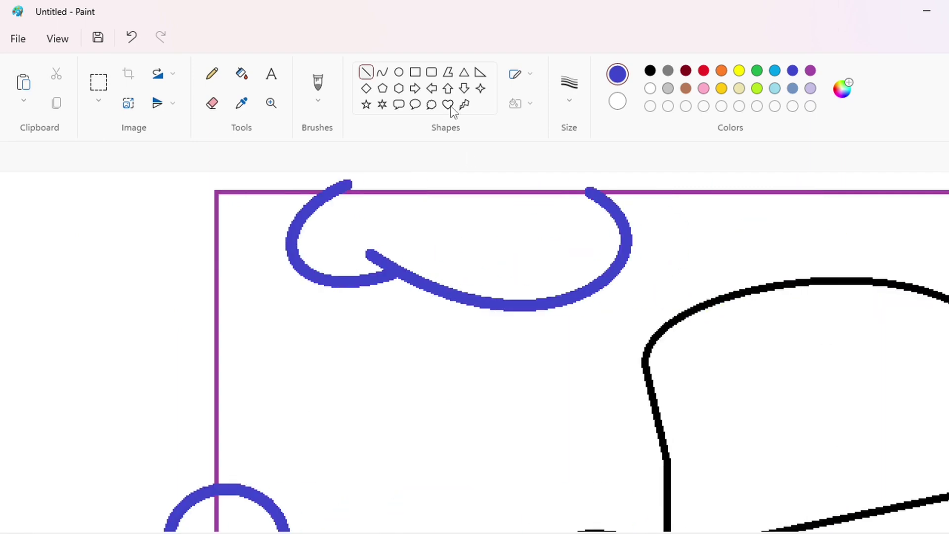
click(649, 89)
scroll(687, 323, right, 10)
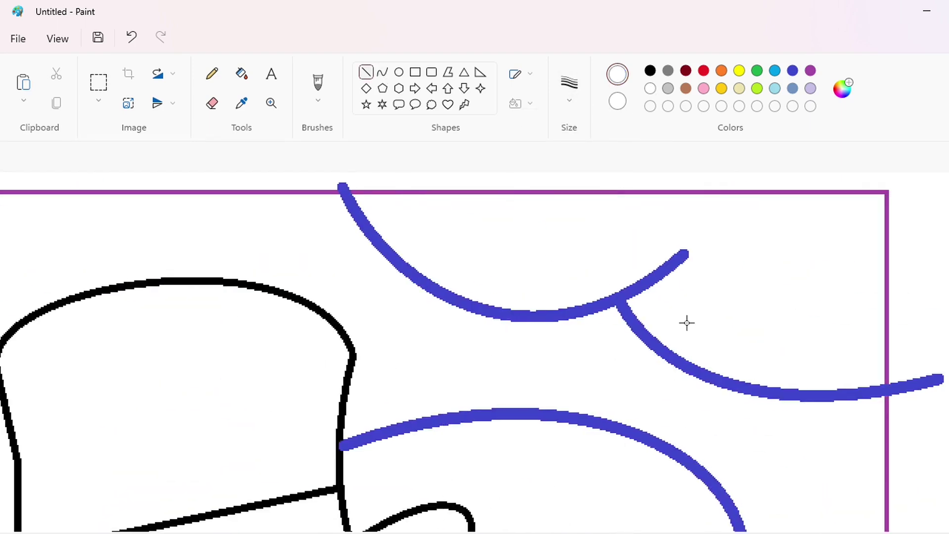
scroll(726, 403, down, 5)
scroll(495, 527, left, 3)
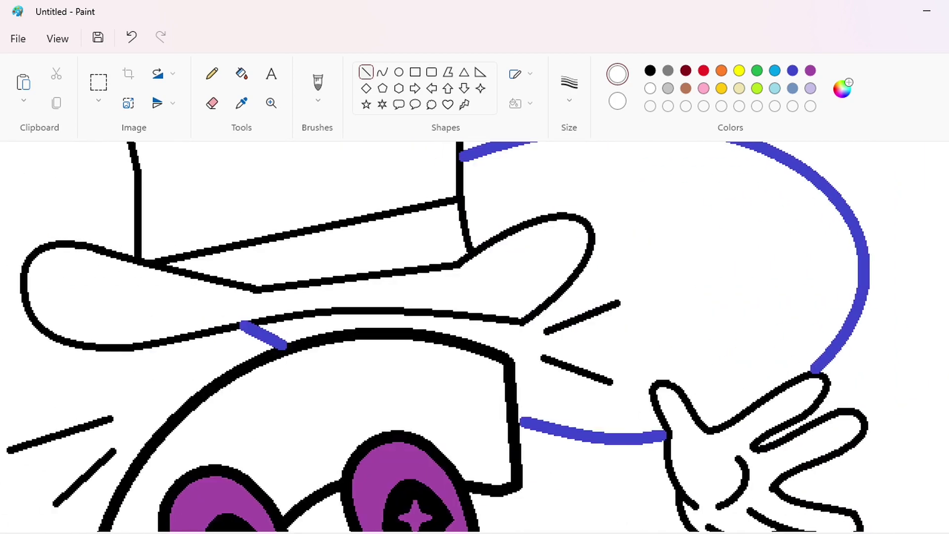
Step: Redraw the underside of the hat brim in 5 px black where the short indigo line touches it
click(561, 100)
click(561, 101)
click(566, 104)
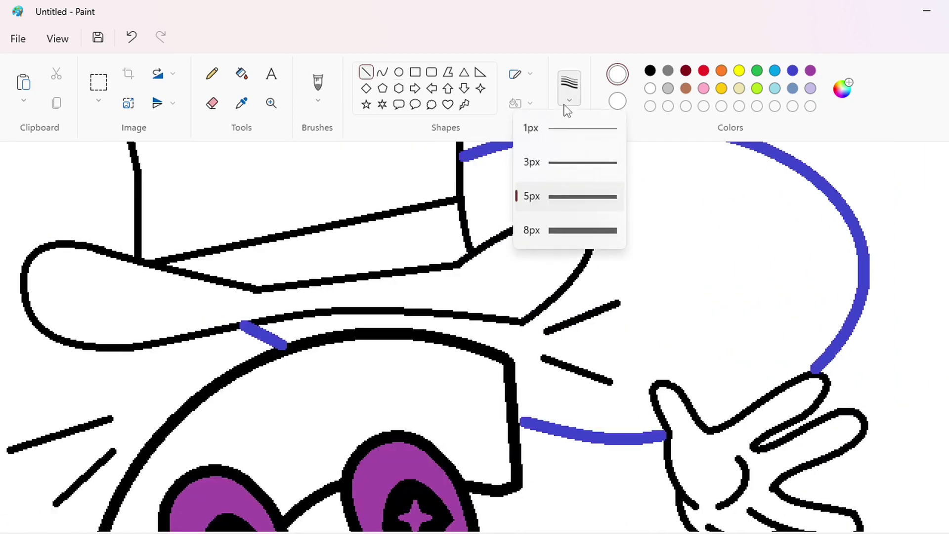
click(570, 190)
click(650, 71)
drag(226, 326, 257, 320)
scroll(505, 407, down, 7)
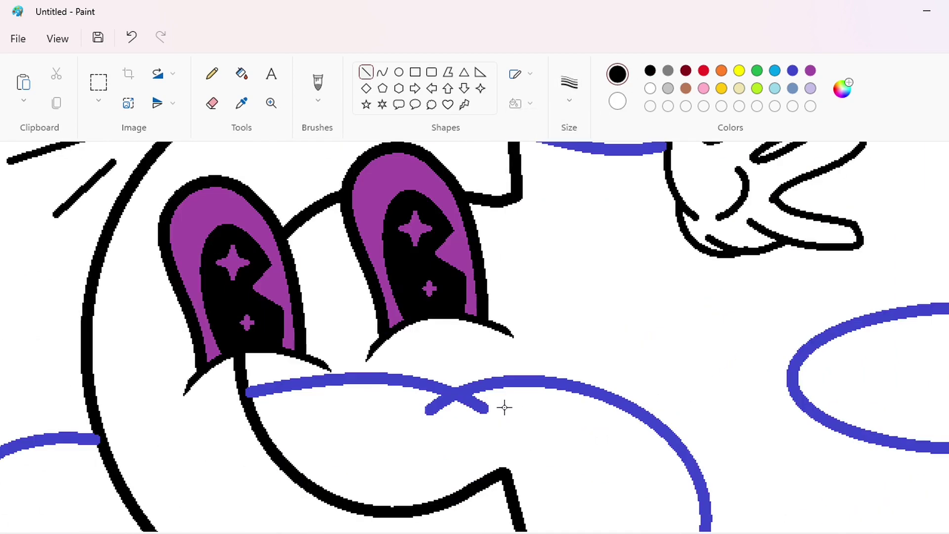
Step: Taper the bush curves' crossing ends with white and redraw the ground line in black over the right bush's base
click(649, 88)
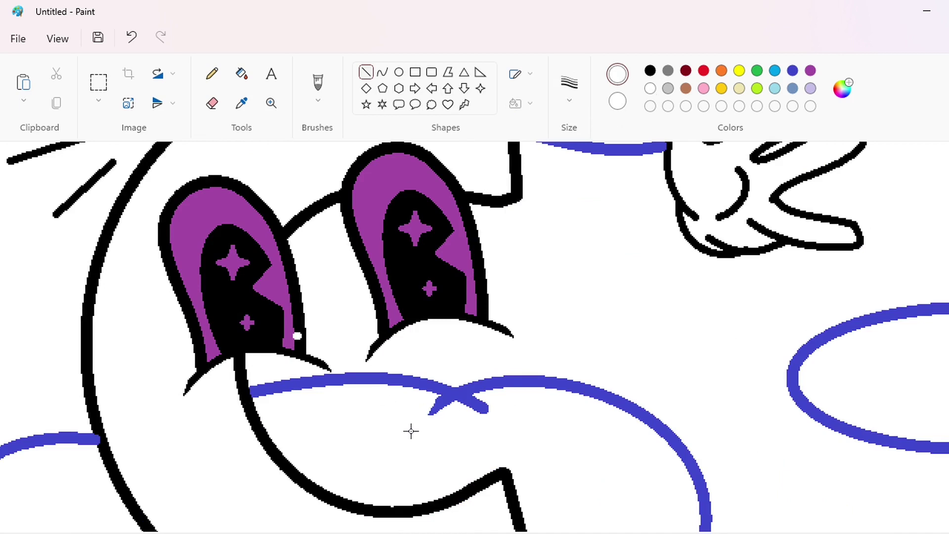
drag(411, 431, 406, 432)
scroll(524, 498, down, 5)
click(651, 70)
drag(683, 364, 717, 366)
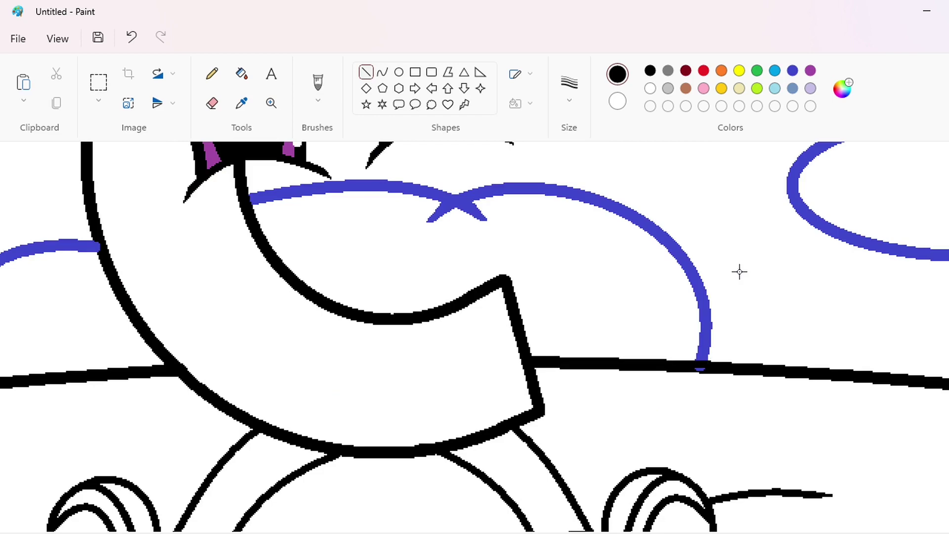
Step: Restore the black outlines over the indigo ends with 3 px lines and fill the white dot on the left eye black
scroll(739, 301, up, 10)
click(569, 83)
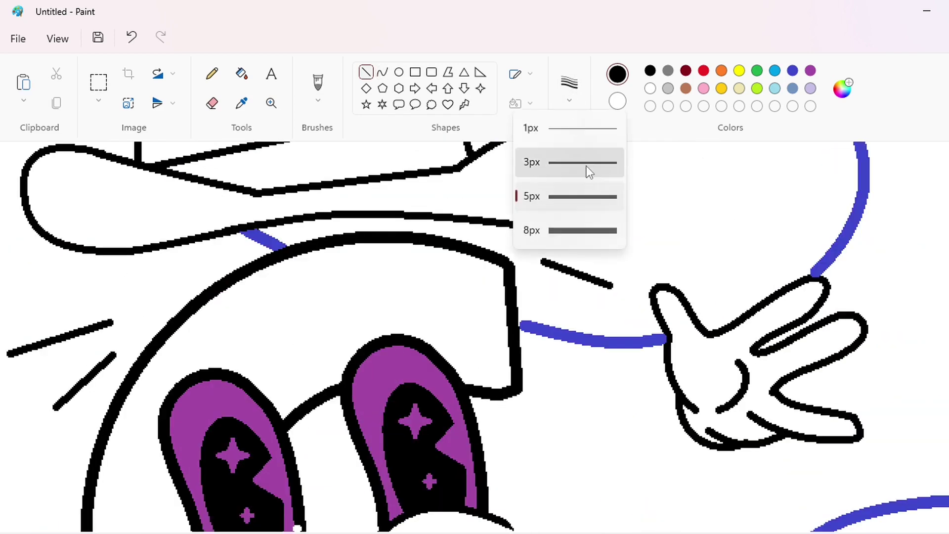
click(587, 164)
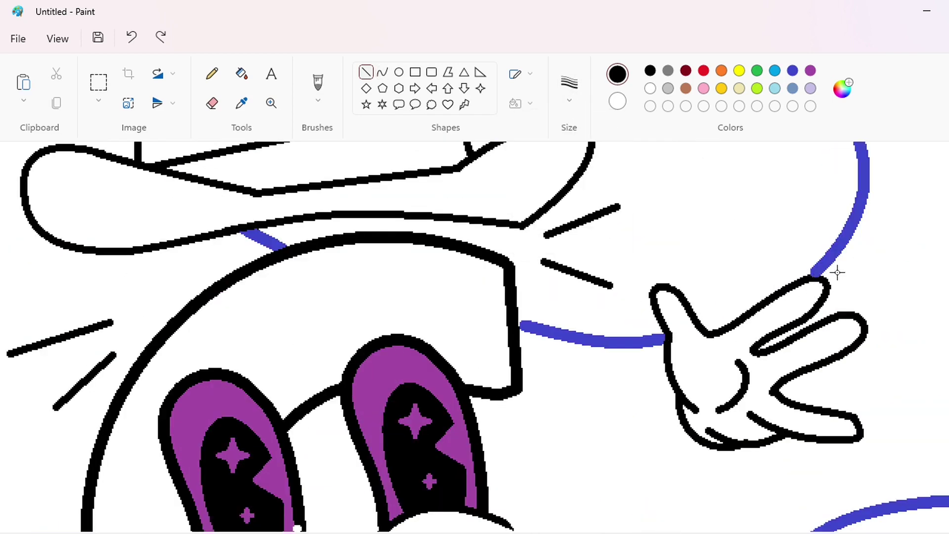
scroll(835, 390, down, 8)
scroll(534, 524, up, 3)
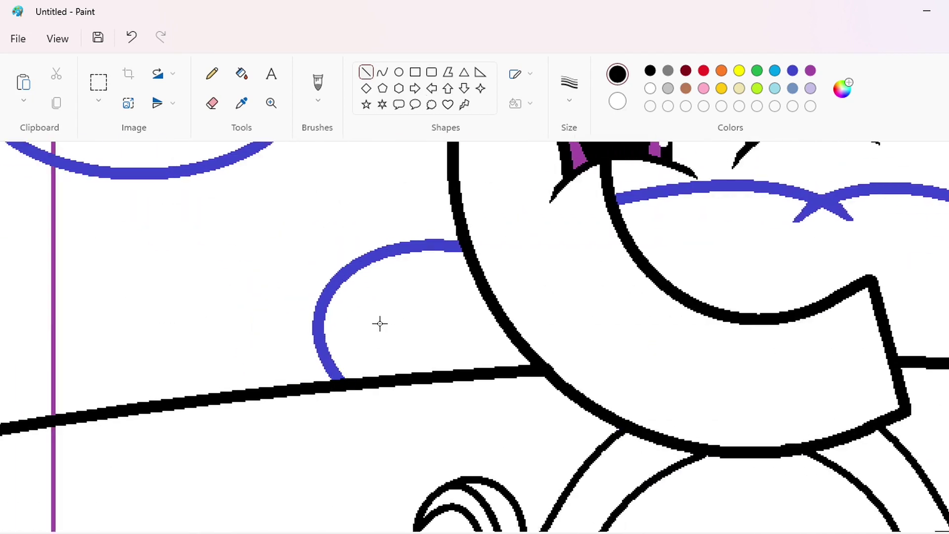
scroll(380, 324, up, 5)
click(249, 77)
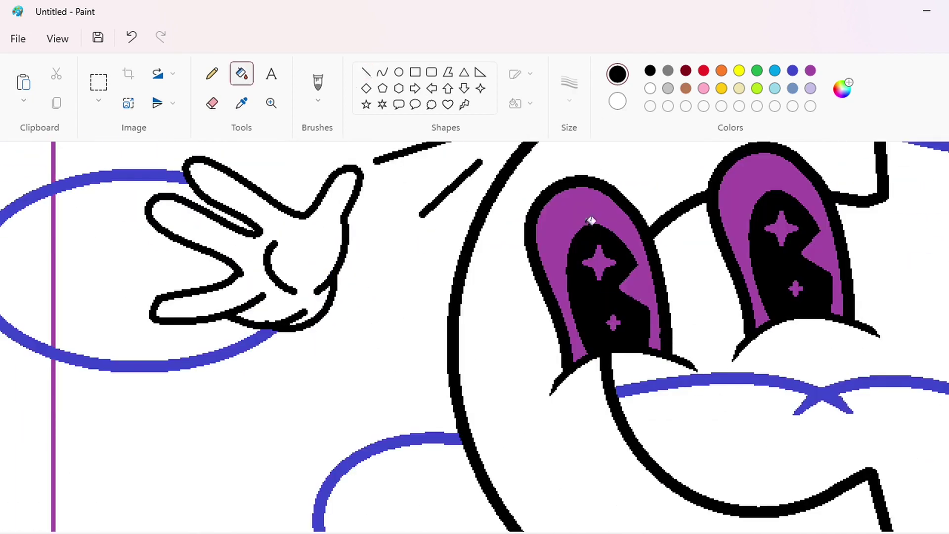
Step: Redraw the frame's left and top edges in 3 px purple where the indigo circle and clouds cross them
scroll(678, 152, up, 7)
click(366, 72)
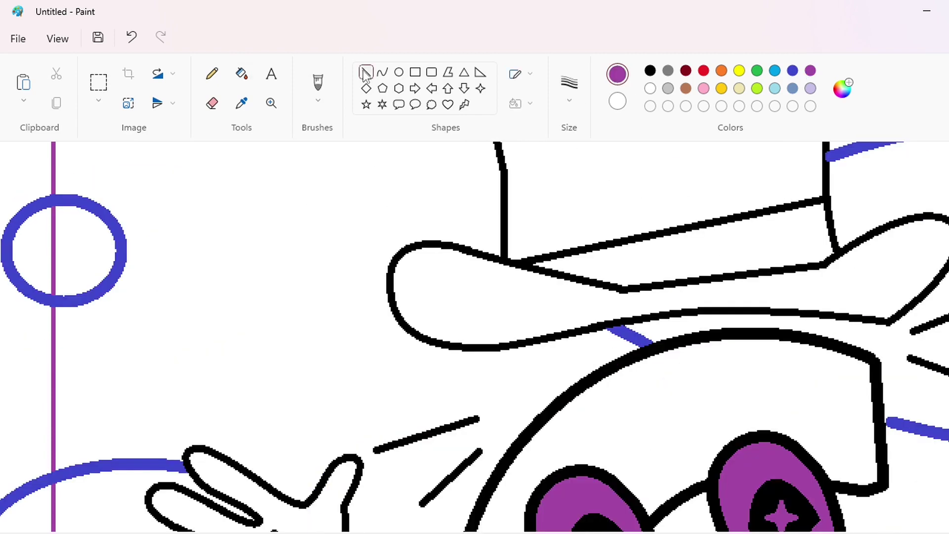
click(569, 86)
click(581, 159)
scroll(242, 406, left, 3)
drag(224, 189, 222, 328)
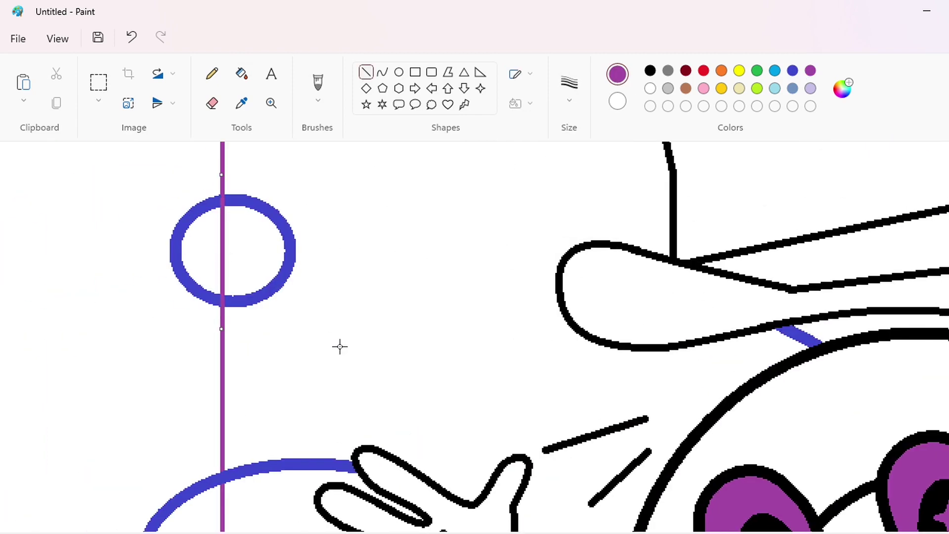
scroll(294, 432, up, 7)
drag(299, 191, 655, 192)
scroll(319, 225, right, 6)
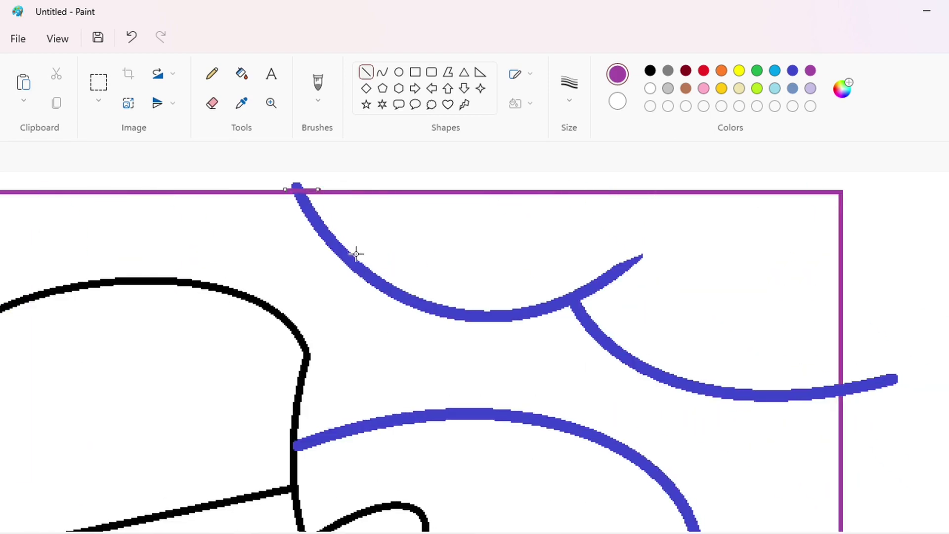
Step: Redraw the purple frame over the ellipse crossing its right edge and the ground line crossing its left edge
scroll(879, 347, down, 7)
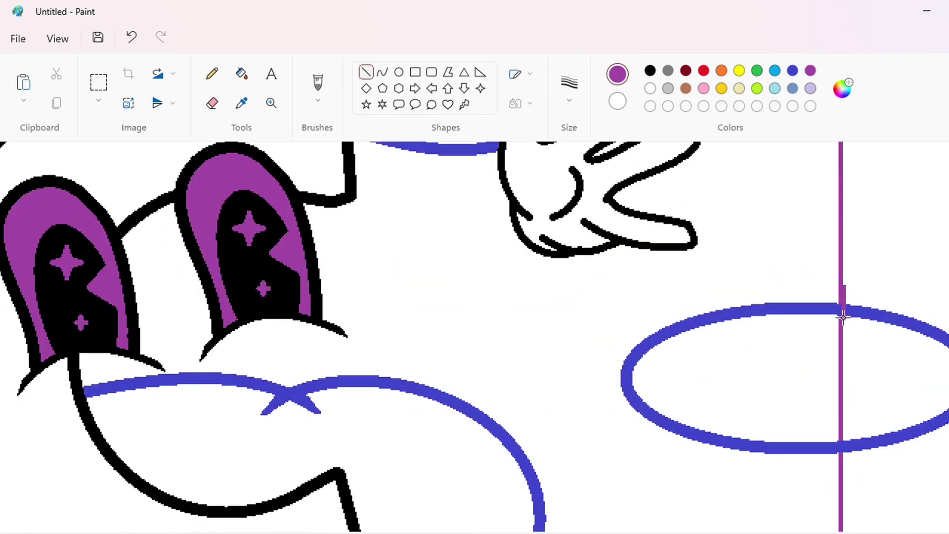
drag(843, 318, 842, 417)
scroll(905, 520, down, 7)
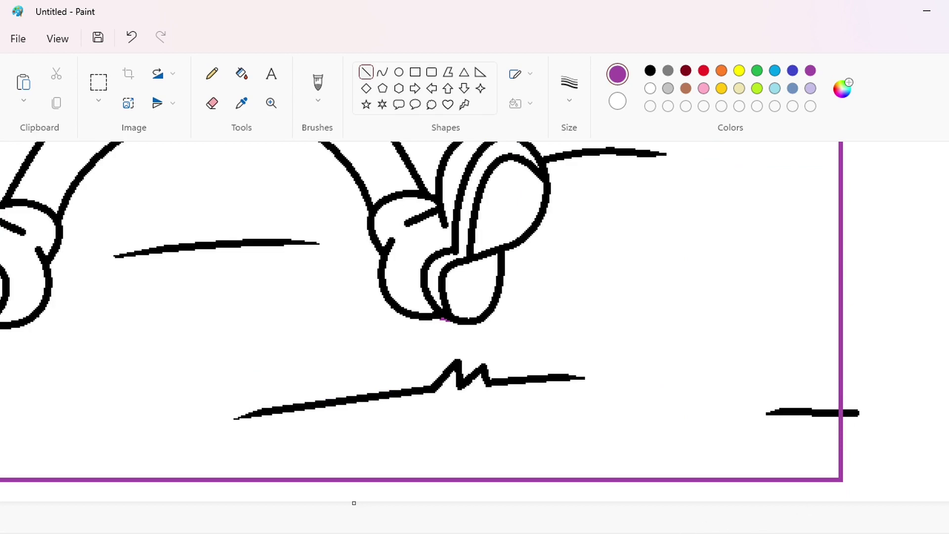
scroll(332, 399, left, 10)
scroll(455, 415, up, 3)
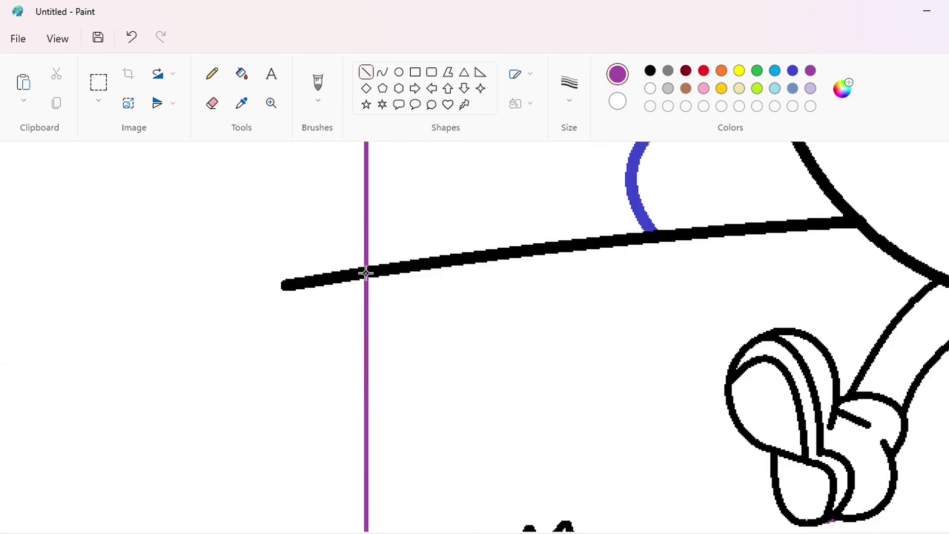
scroll(475, 346, down, 2)
Step: Cover the spare indigo hand outside the frame with a solid white rectangle
click(415, 73)
click(651, 89)
drag(673, 262, 753, 347)
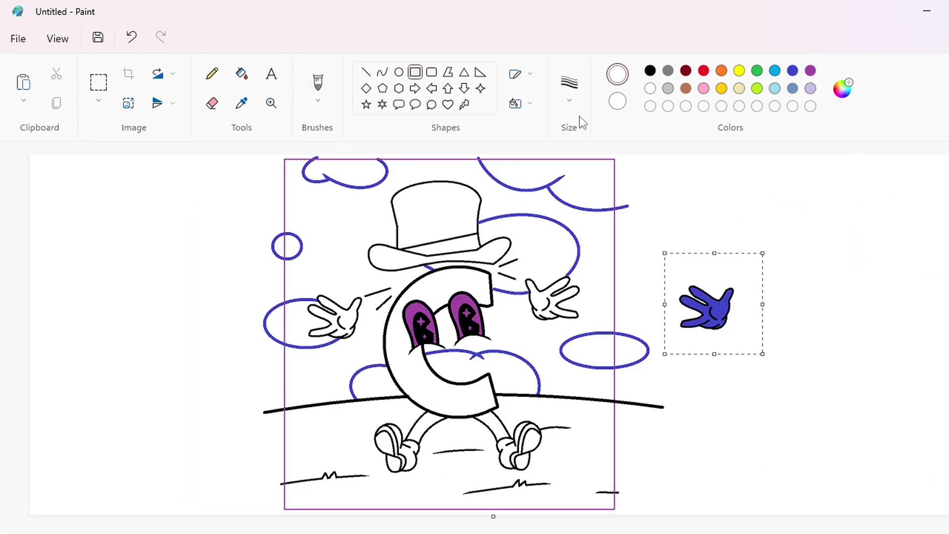
click(522, 104)
click(564, 165)
click(566, 161)
click(241, 74)
click(651, 70)
click(729, 238)
click(793, 70)
click(782, 245)
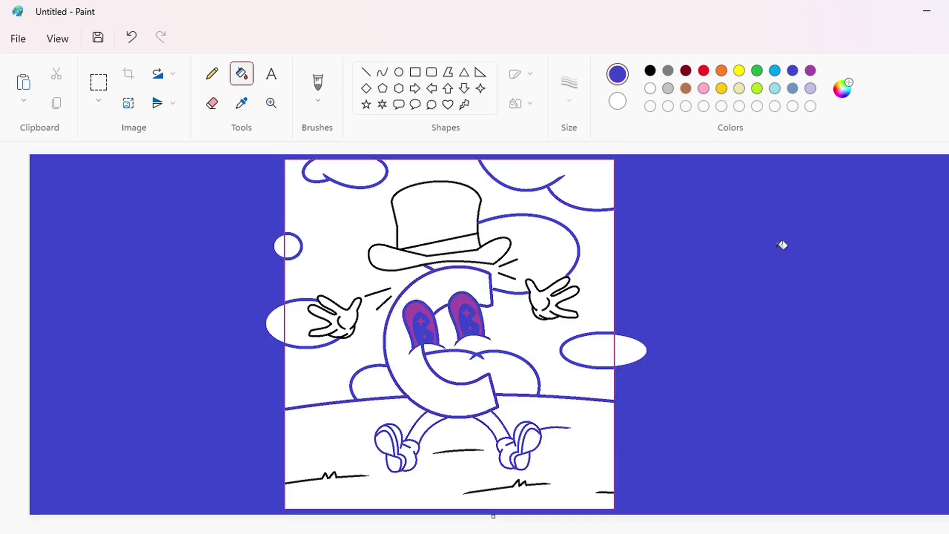
click(651, 88)
click(731, 301)
key(ctrl+z)
key(ctrl+z)
key(ctrl+z)
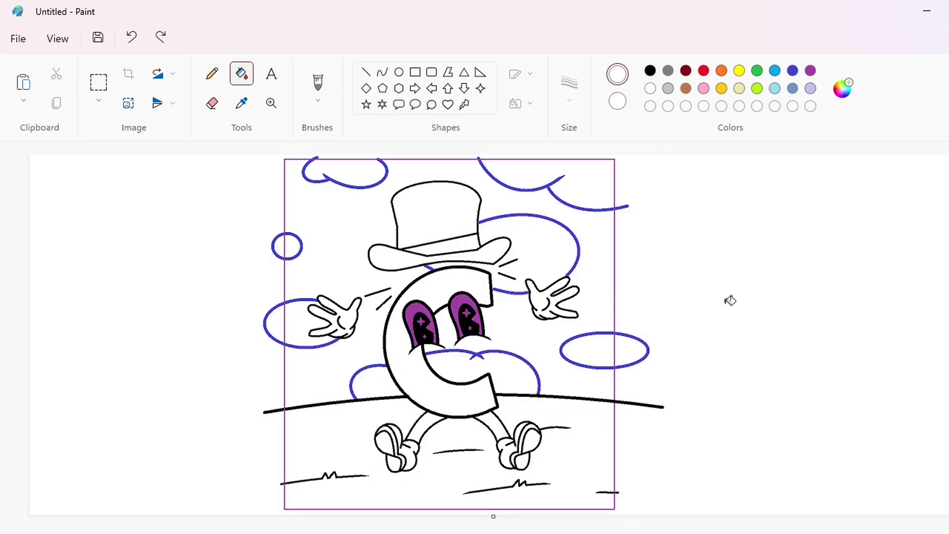
Step: Draw a purple line over the frame's right edge where the ground line crosses it
scroll(87, 465, up, 3)
scroll(474, 336, right, 5)
click(366, 72)
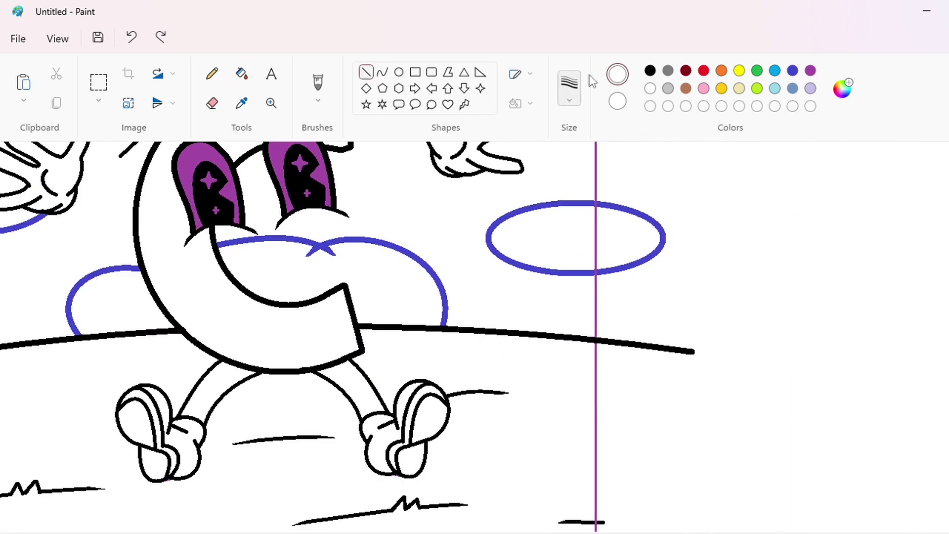
click(810, 70)
drag(596, 321, 596, 362)
scroll(790, 512, down, 2)
scroll(790, 513, down, 3)
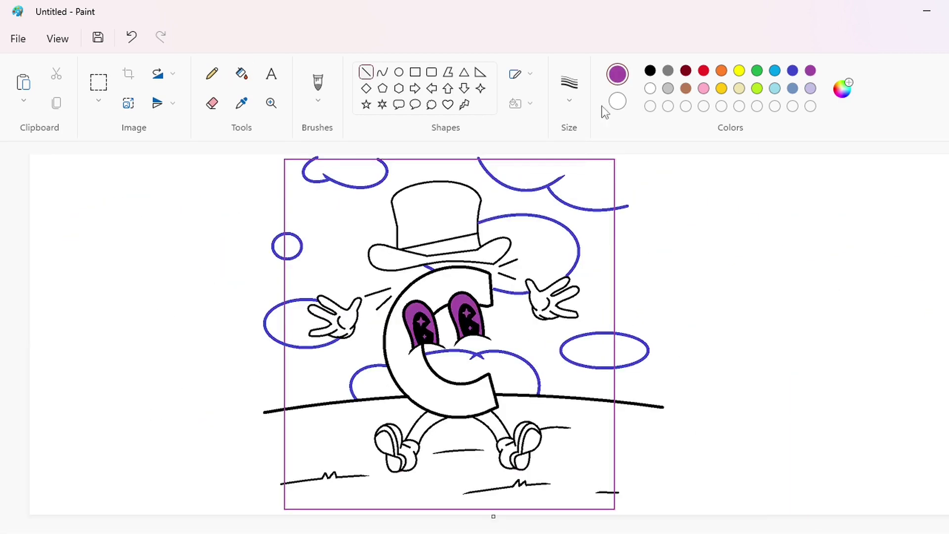
click(241, 73)
click(650, 70)
click(729, 178)
click(793, 71)
click(774, 273)
click(650, 88)
click(774, 273)
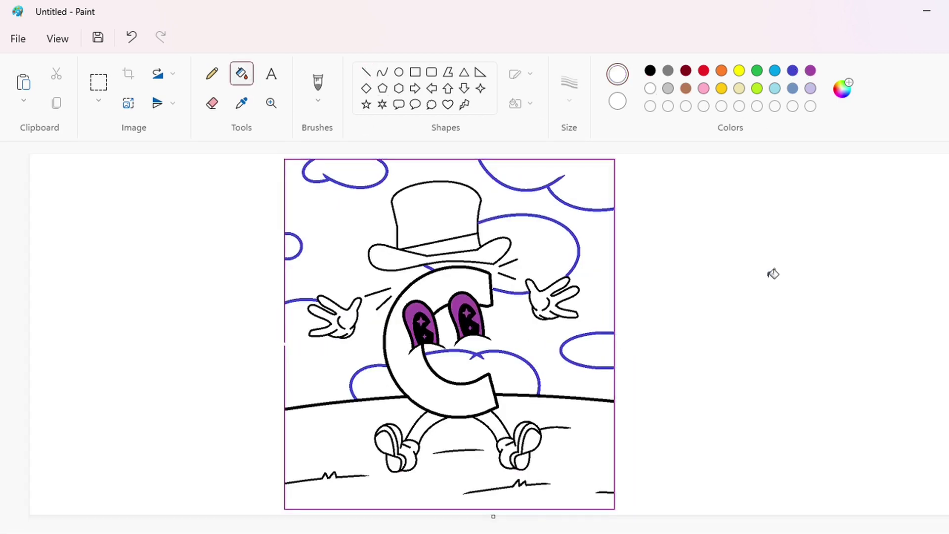
key(ctrl+z)
key(ctrl+z)
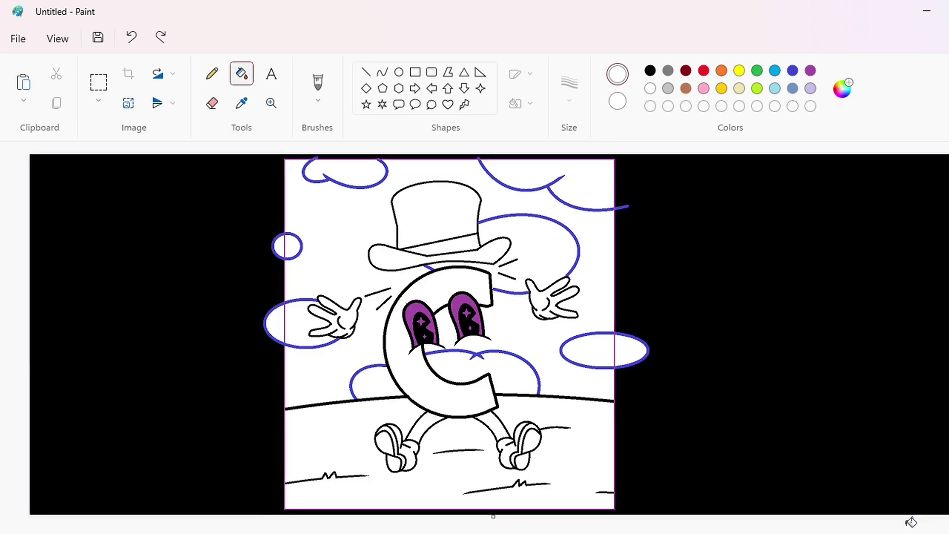
key(ctrl+z)
Step: Draw a purple line over the frame's left edge where the cloud ellipse crosses it
scroll(525, 212, up, 2)
click(367, 72)
click(811, 70)
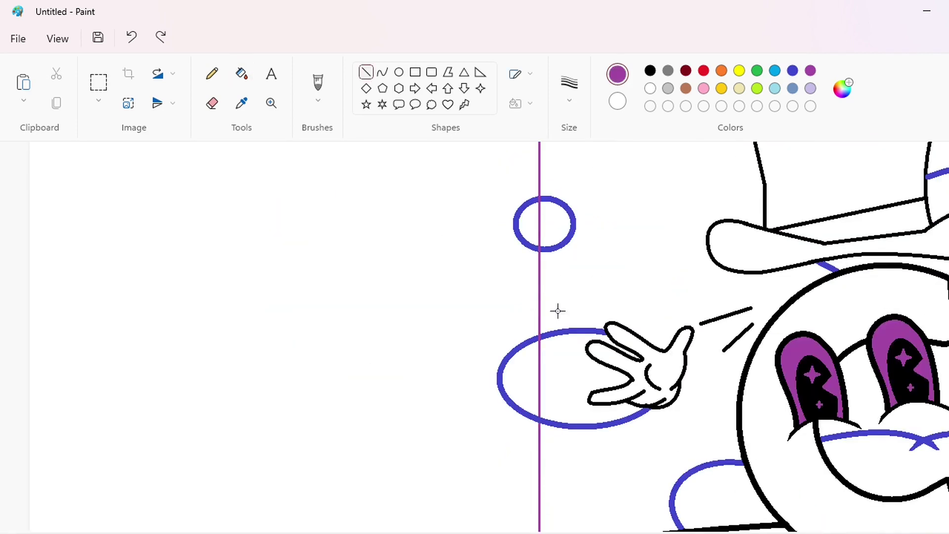
drag(530, 320, 531, 459)
click(668, 462)
scroll(770, 499, down, 2)
Step: Clear the line ends outside the frame by filling the outer area with black, indigo and finally white
click(242, 73)
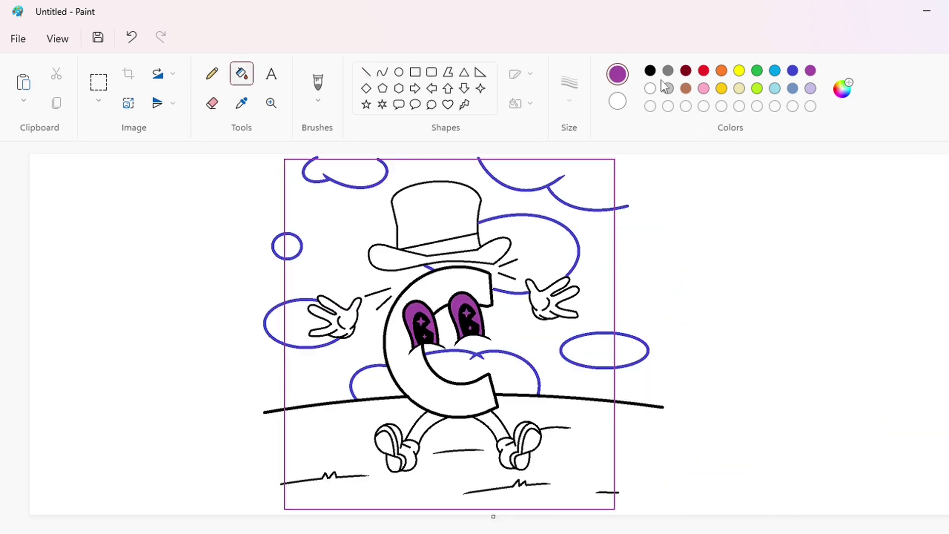
click(792, 70)
click(748, 298)
click(650, 89)
click(749, 298)
Step: Draw thin 1px dark red curves inside the letter C, following its outer edge from the upper end to the lower end
scroll(870, 487, up, 2)
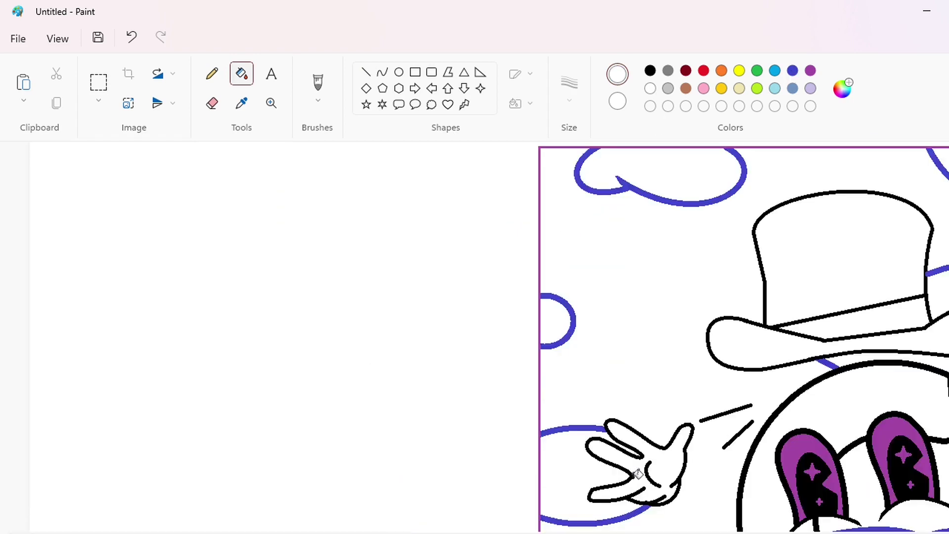
click(686, 70)
click(382, 72)
click(570, 84)
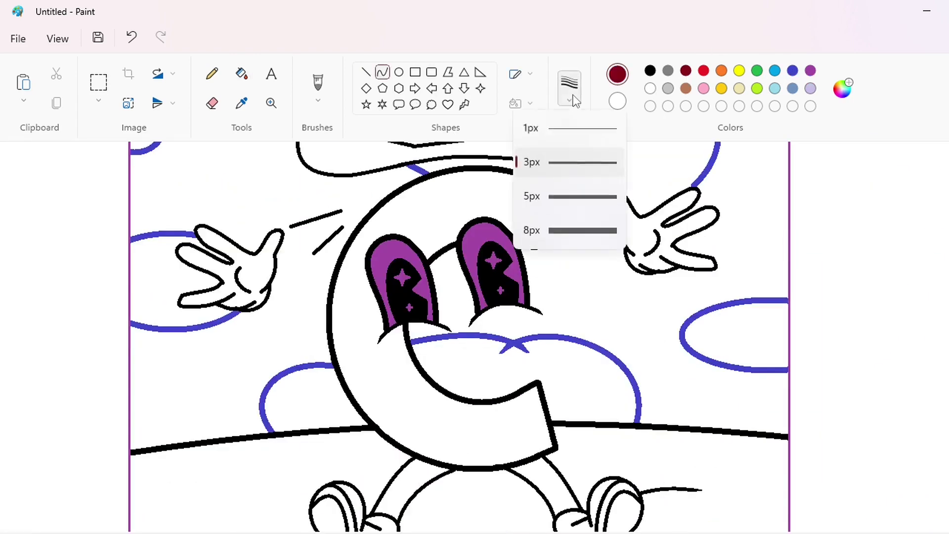
click(573, 128)
drag(539, 196, 402, 221)
mouse_move(464, 201)
mouse_down()
mouse_move(373, 287)
mouse_move(375, 396)
mouse_move(351, 310)
mouse_move(415, 404)
mouse_move(544, 420)
mouse_up()
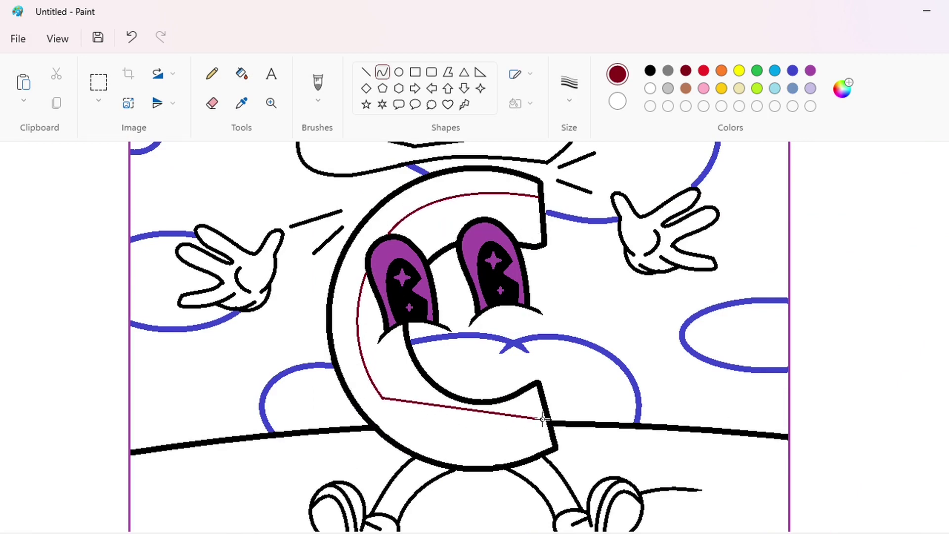
mouse_move(457, 406)
mouse_down()
mouse_move(413, 439)
mouse_move(488, 454)
mouse_up()
click(752, 463)
Step: Fill the outer shading band of the letter C with dark red
scroll(706, 457, up, 1)
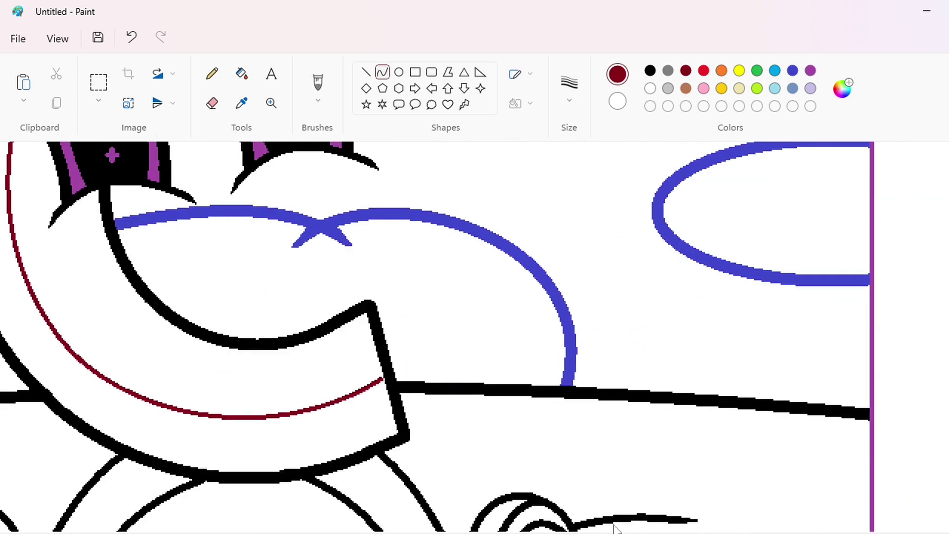
click(241, 73)
click(317, 435)
Step: Draw a short black line along the edge of the C's upper end where the dark red band meets it
scroll(490, 417, up, 4)
click(366, 72)
click(650, 70)
drag(369, 306, 372, 330)
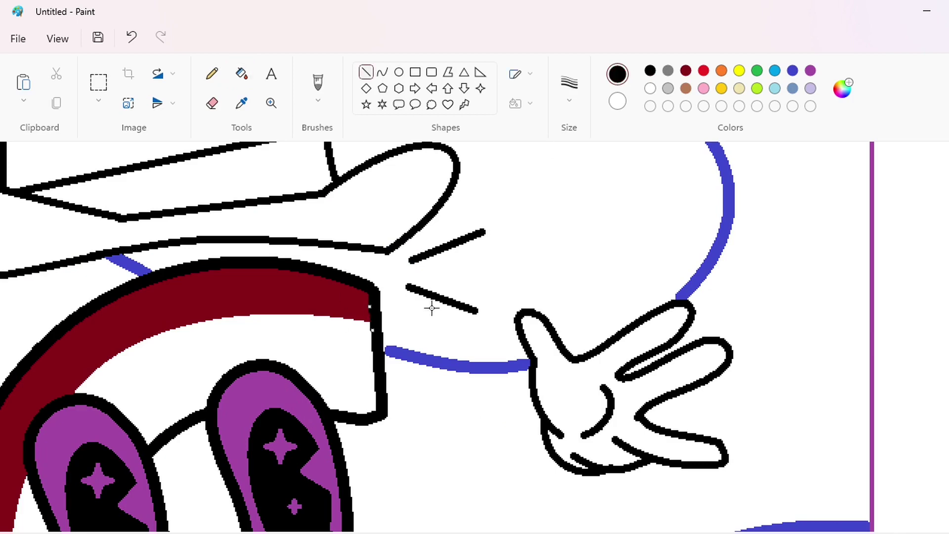
scroll(833, 456, down, 3)
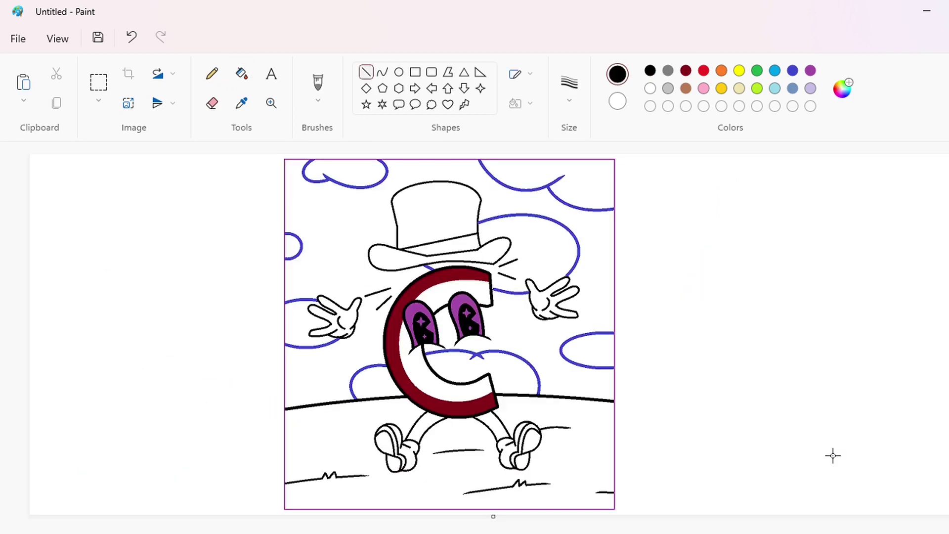
Step: Mix the custom sky blue color #74E8FF
click(775, 71)
click(843, 89)
click(557, 122)
click(402, 121)
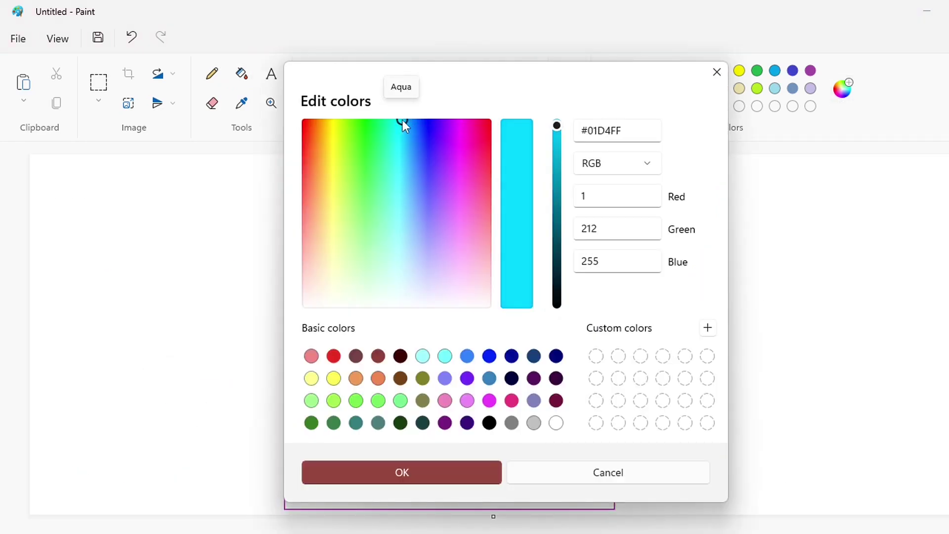
drag(402, 121, 403, 206)
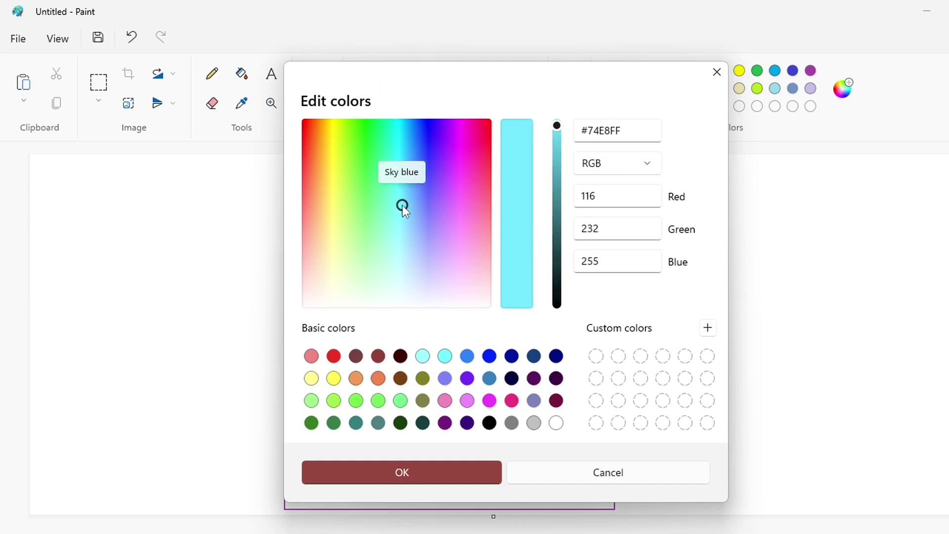
click(456, 467)
Step: Mix two darker custom shades of the sky blue, #5AB5C7 and #4A94A3
click(843, 89)
drag(557, 126, 557, 164)
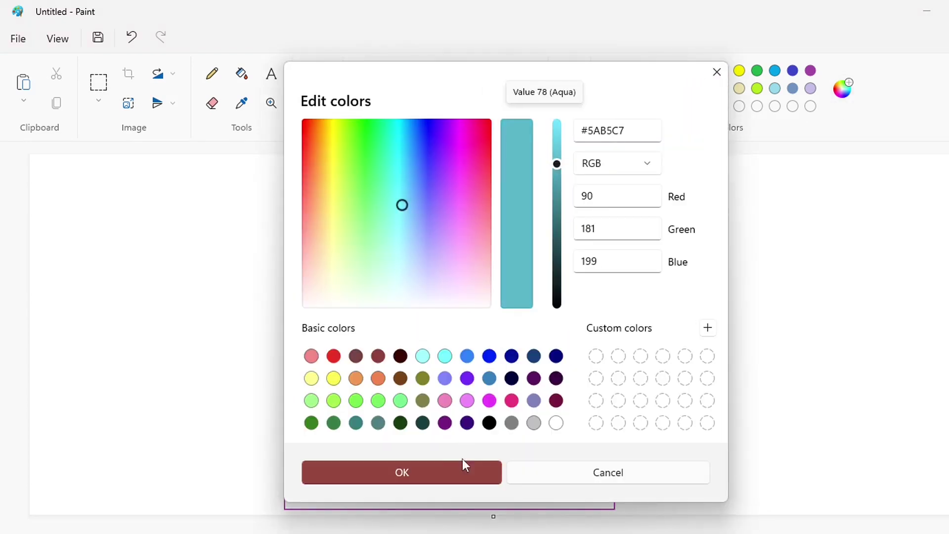
click(465, 465)
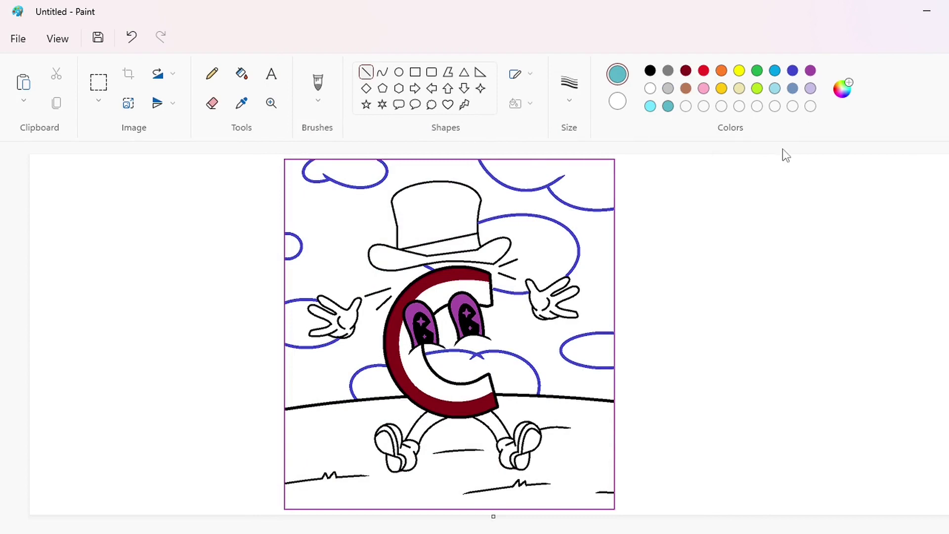
click(843, 89)
drag(556, 164, 557, 188)
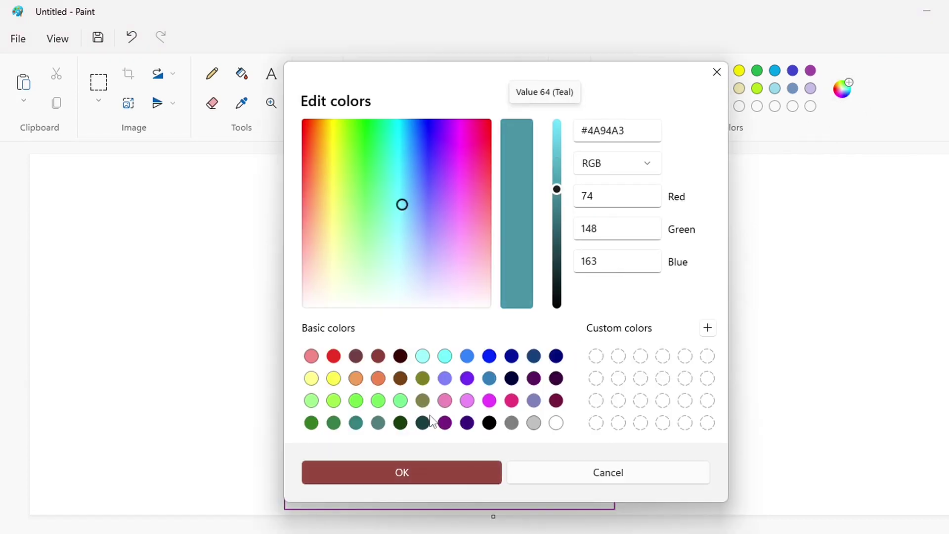
click(453, 472)
Step: Fill the top hat's crown and brim with black, leaving the hat band white
click(242, 73)
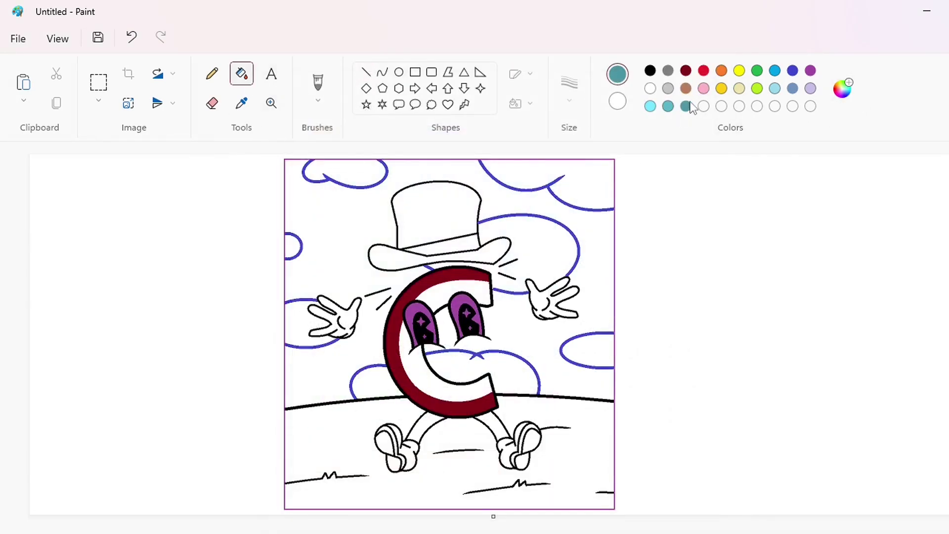
click(650, 71)
click(438, 205)
Step: Fill the front of the letter C with sky blue #74E8FF and its shading band with dark teal #4A94A3
click(650, 106)
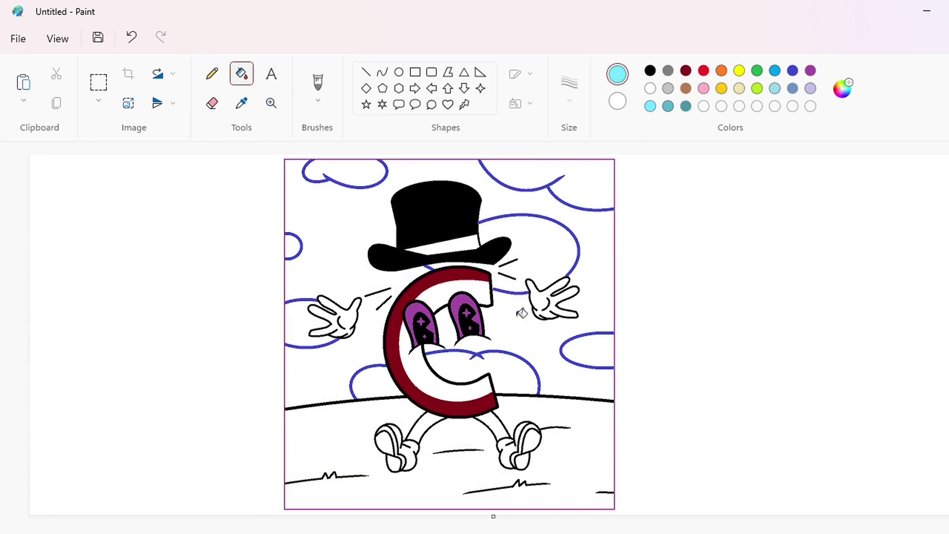
click(484, 292)
click(422, 371)
click(686, 105)
click(450, 271)
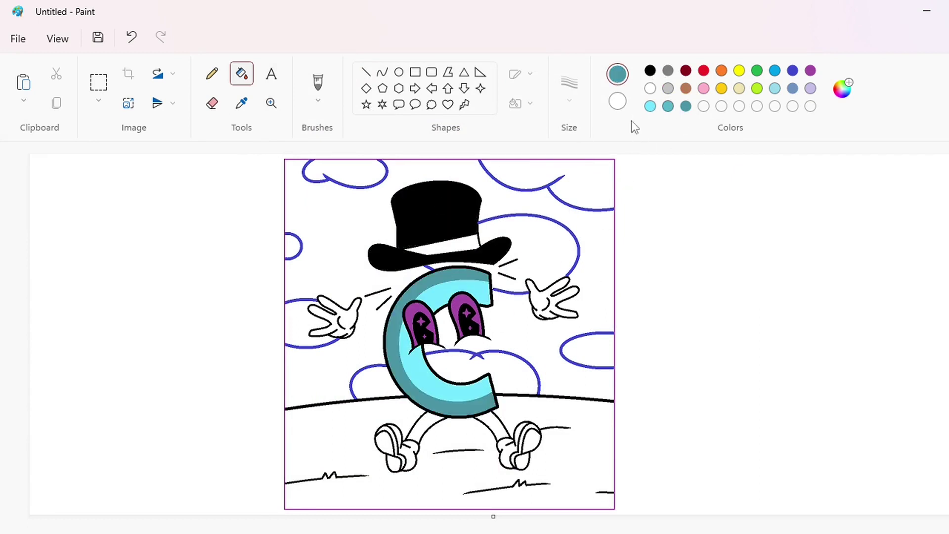
Step: Fill both legs with black
click(650, 71)
click(423, 429)
click(497, 425)
Step: Fill all parts of both shoes with gold
click(721, 88)
click(410, 454)
click(385, 441)
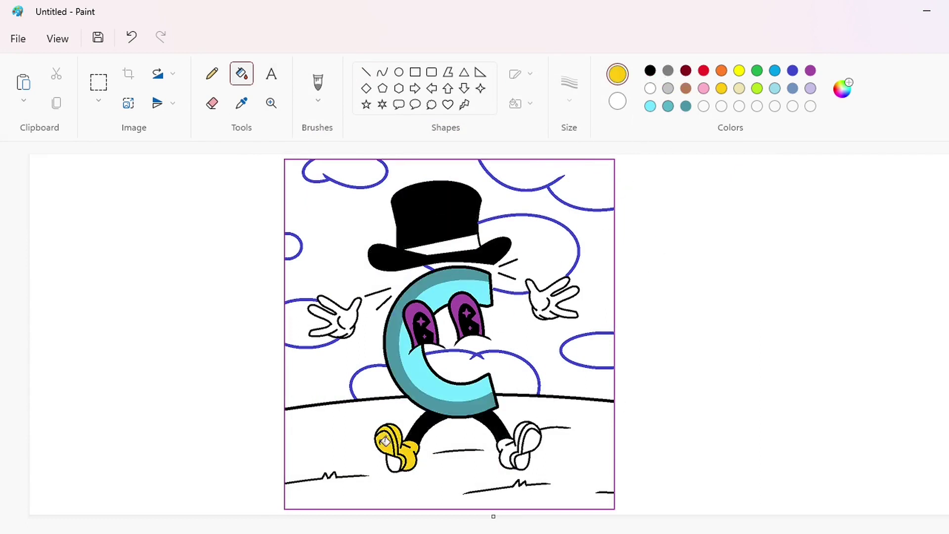
click(394, 462)
click(512, 451)
click(531, 448)
Step: Fill the ground with green, and refill it with a lighter custom green
click(757, 70)
click(579, 442)
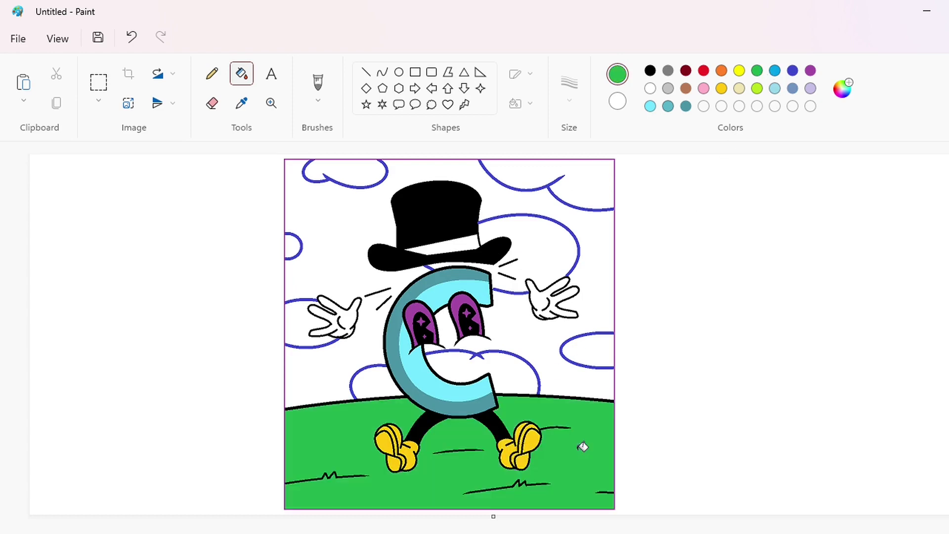
click(843, 89)
drag(557, 178, 558, 144)
click(494, 475)
click(561, 462)
click(844, 89)
click(458, 471)
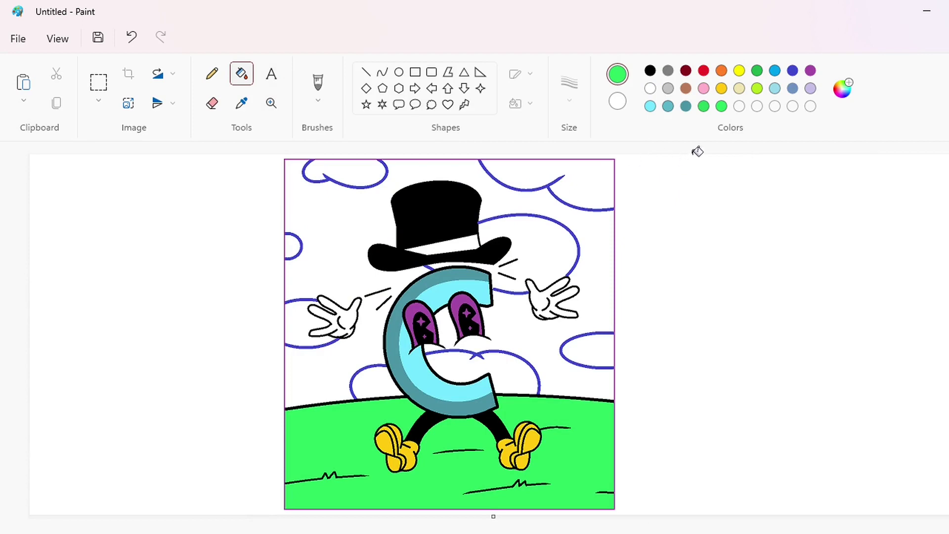
Step: Fill the sky with a lighter custom shade of light turquoise
click(775, 88)
click(608, 248)
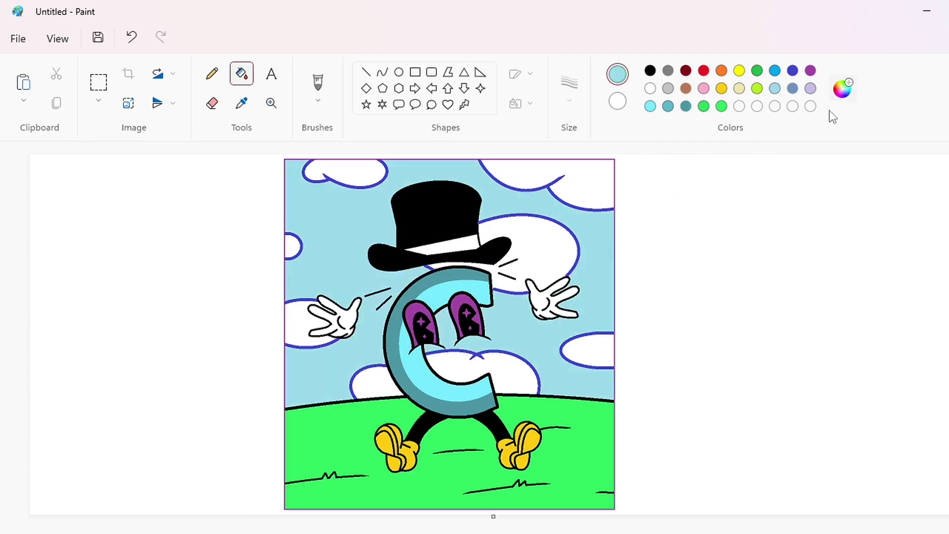
click(843, 89)
drag(557, 158, 557, 129)
click(403, 470)
click(605, 268)
Step: Recolor the outlines of the clouds on the picture's right side with teal #5AB5C7
click(668, 106)
click(572, 205)
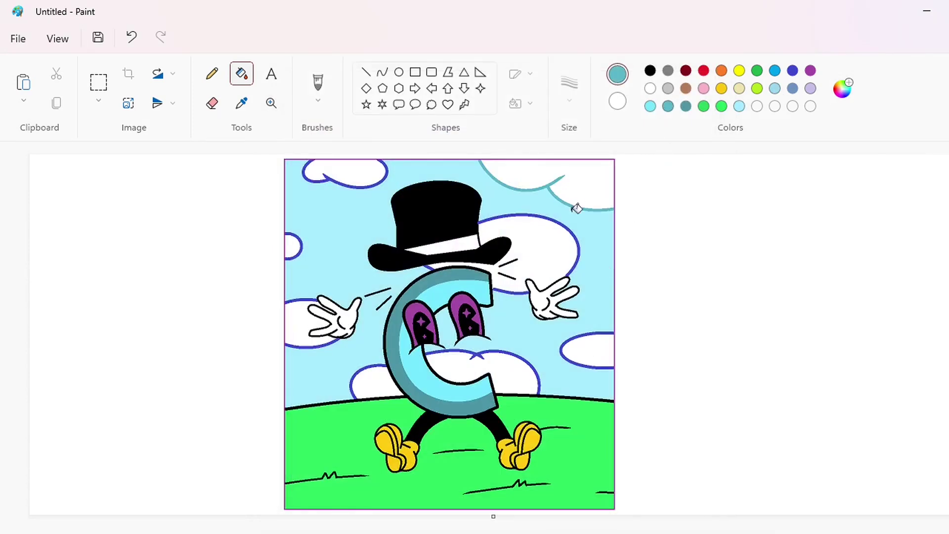
click(578, 235)
click(593, 332)
click(538, 365)
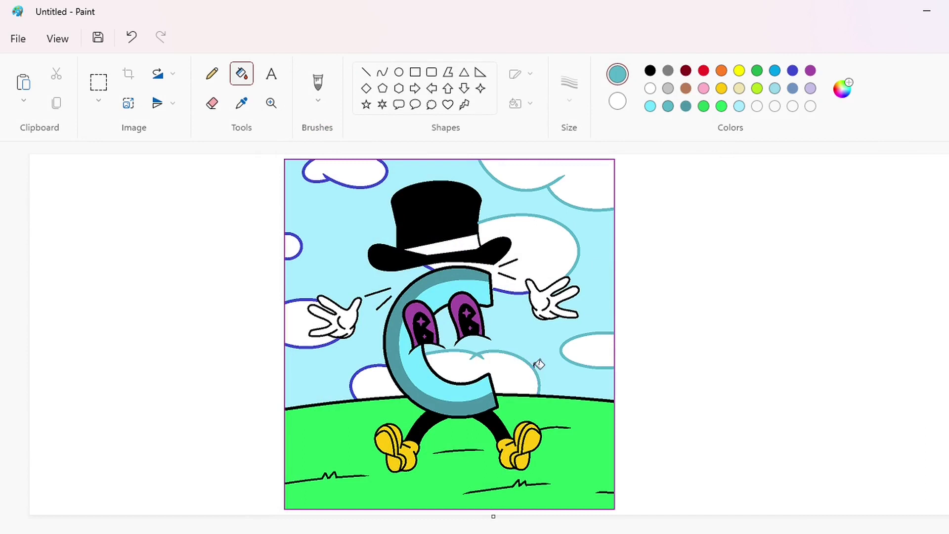
Step: Recolor the outlines of the clouds on the picture's left side with teal #5AB5C7, undoing any misplaced fill
click(378, 184)
click(300, 253)
click(302, 343)
click(307, 296)
click(380, 360)
key(ctrl+z)
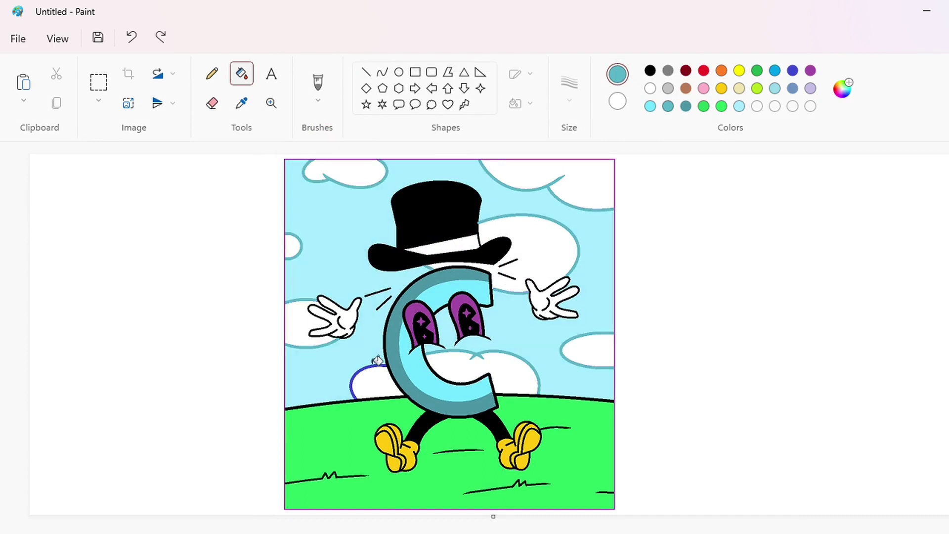
click(378, 366)
Step: Refill all parts of both shoes with bright yellow
click(739, 70)
click(537, 444)
click(522, 461)
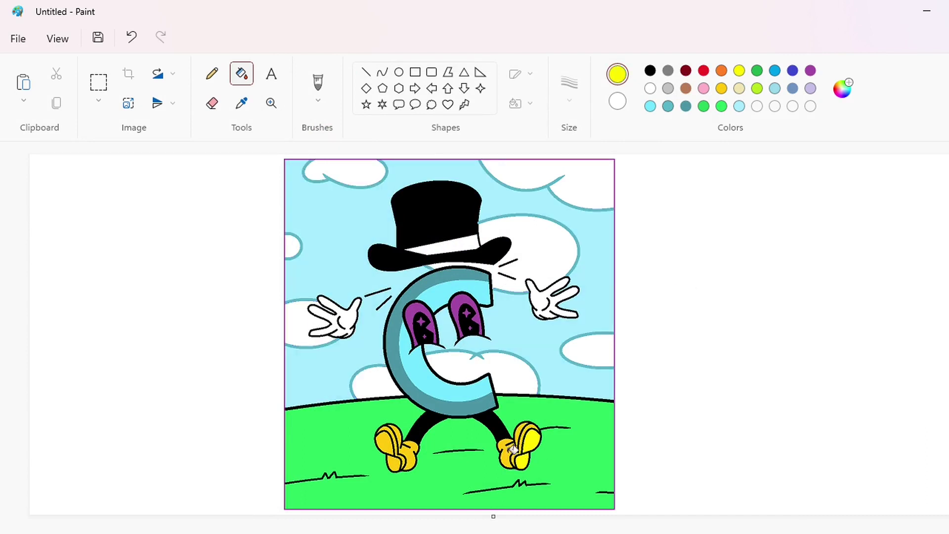
click(507, 447)
click(527, 435)
click(416, 455)
click(396, 442)
click(391, 444)
click(395, 463)
Step: Try a brighter custom blue on the front of the letter C and undo the fill
click(842, 94)
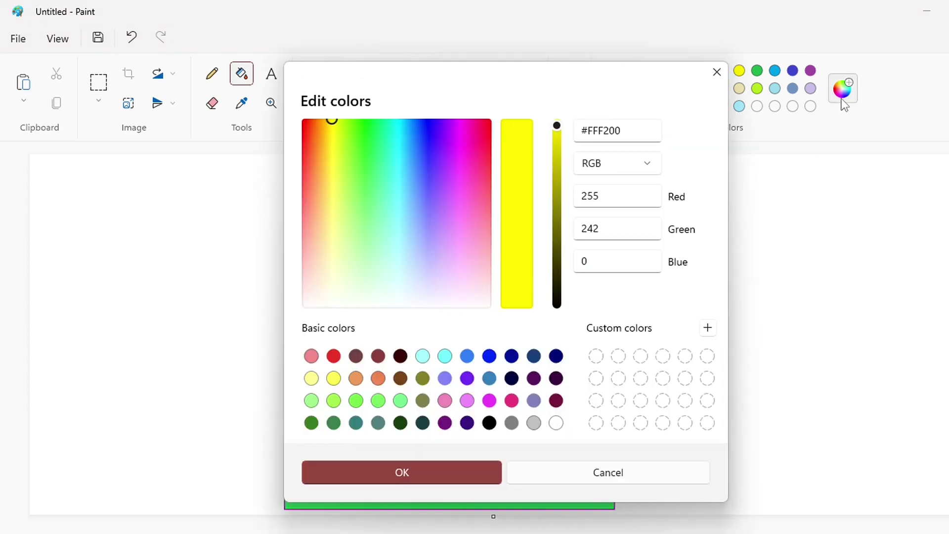
click(717, 72)
click(775, 70)
click(841, 93)
click(557, 124)
click(402, 473)
key(ctrl+z)
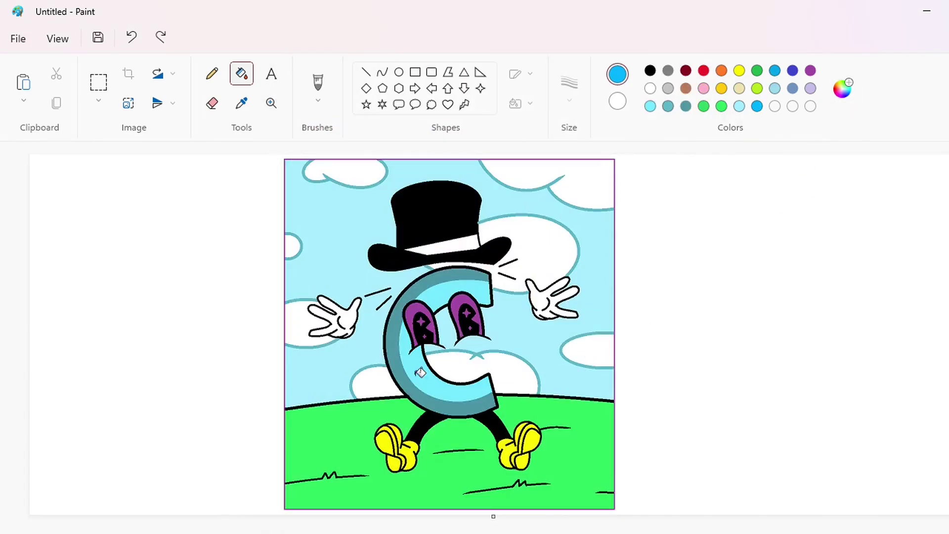
Step: Mix a lighter custom aqua and refill both front areas of the letter C with it
click(842, 88)
click(402, 205)
click(395, 204)
click(402, 472)
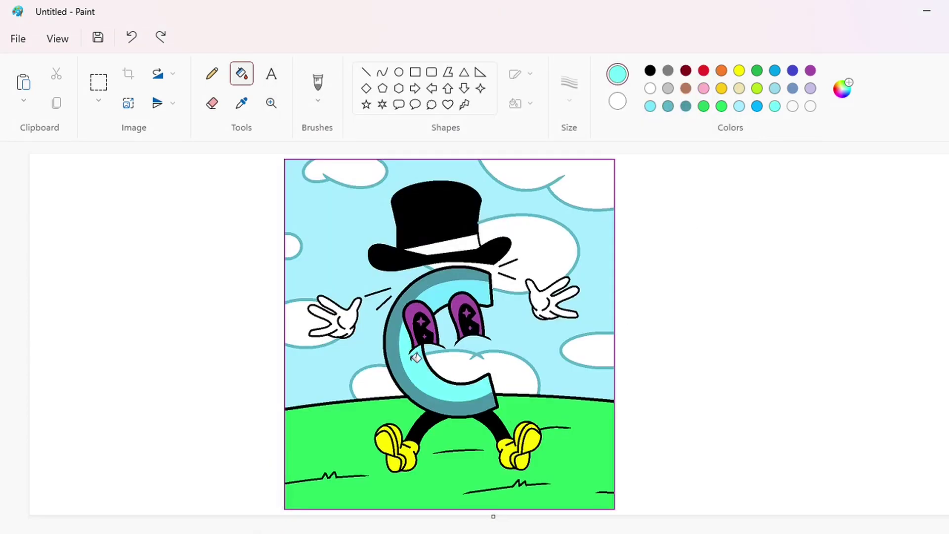
click(436, 297)
Step: Mix another light custom green and refill the ground with it
click(757, 70)
click(837, 98)
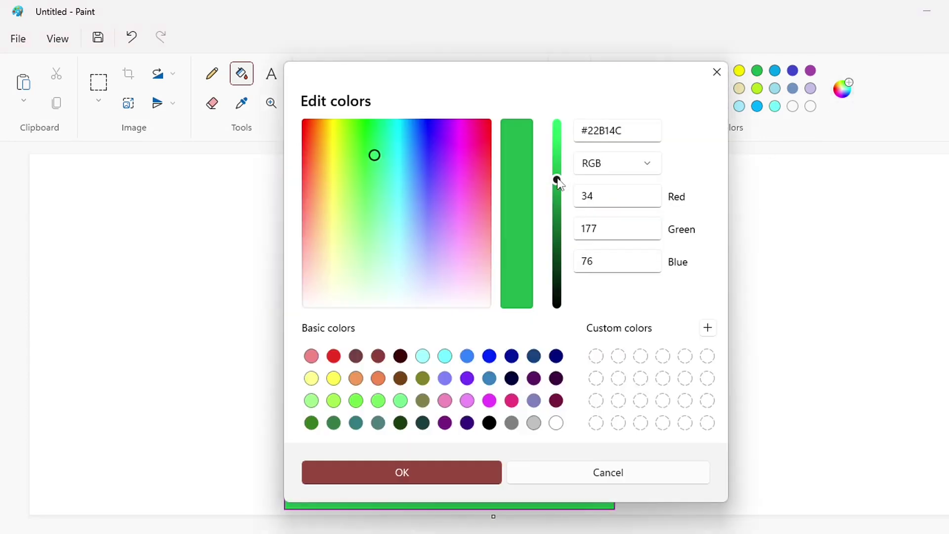
click(717, 72)
drag(556, 179, 557, 133)
click(721, 106)
click(842, 90)
click(423, 462)
click(571, 459)
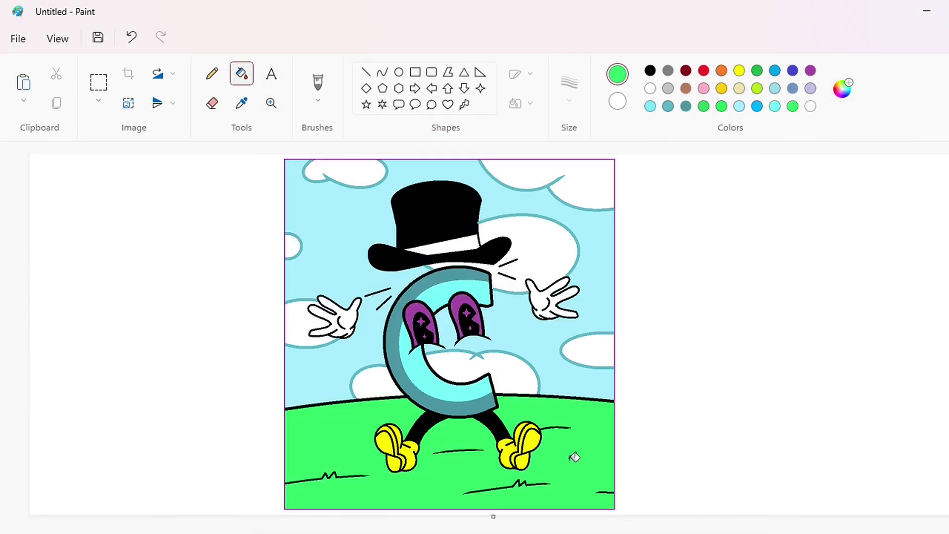
Step: Fill the purple areas around both pupils with white
click(650, 88)
click(421, 305)
click(465, 310)
Step: Fill the large and small stars in both pupils with yellow
ctrl+scroll(460, 504, up, 1)
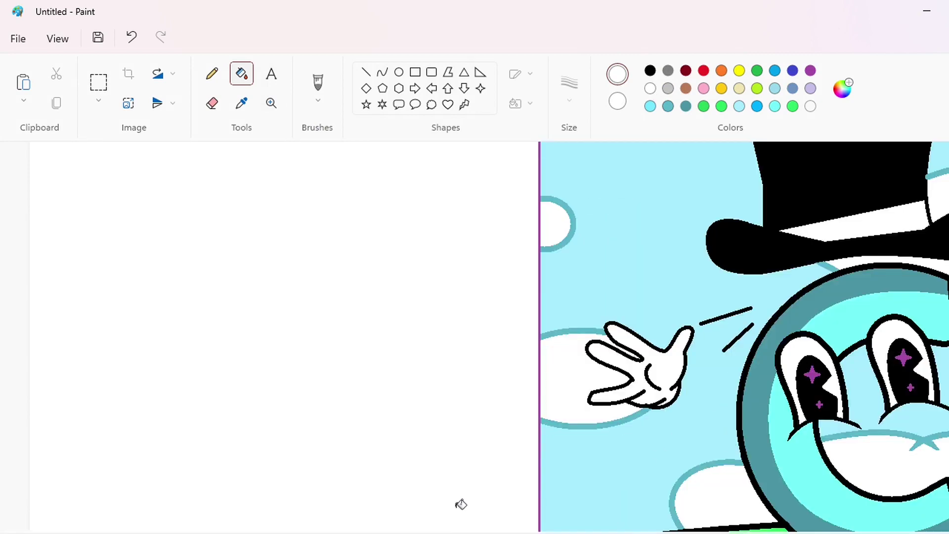
click(739, 70)
click(416, 375)
click(507, 357)
click(515, 387)
click(423, 405)
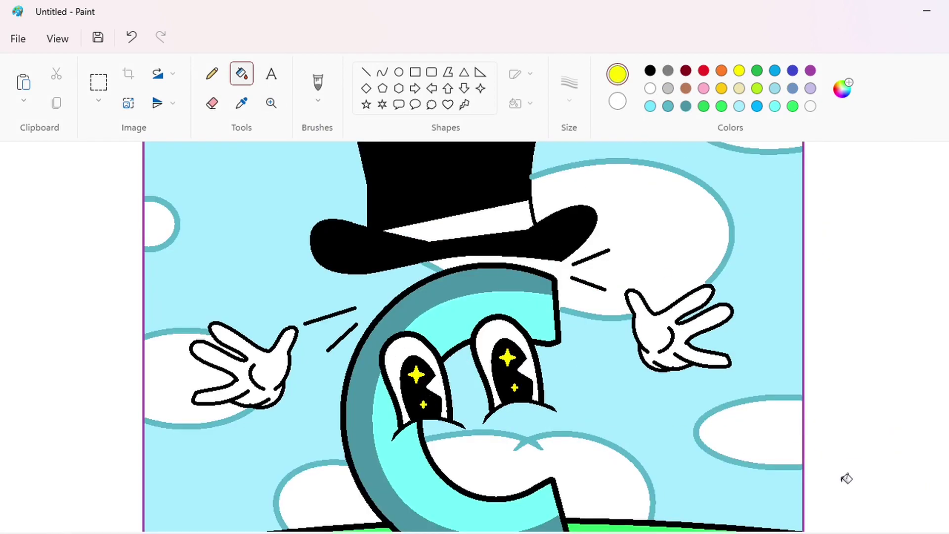
Step: Remove the purple frame line by filling the area outside the picture with purple and refilling it with white
ctrl+scroll(942, 229, down, 1)
click(810, 70)
click(767, 327)
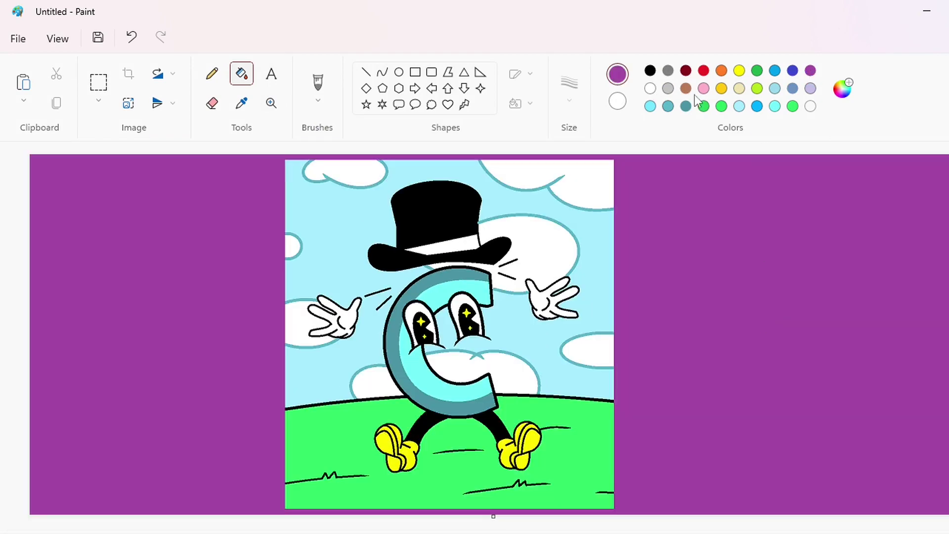
click(650, 88)
click(752, 337)
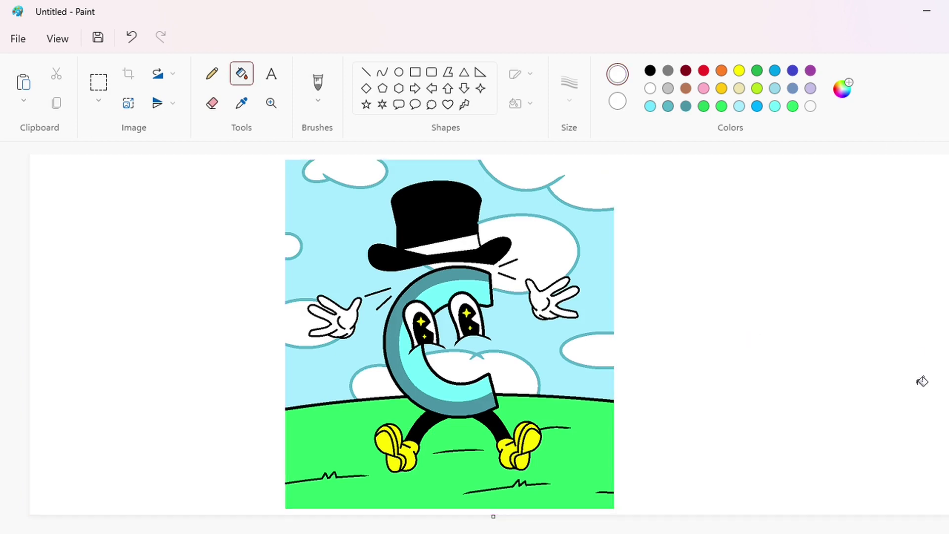
Step: Draw a short 8px black line on the hat crown's right edge to cover the overlapping end of the cloud outline
ctrl+scroll(474, 513, up, 1)
drag(472, 531, 651, 531)
ctrl+scroll(627, 520, up, 1)
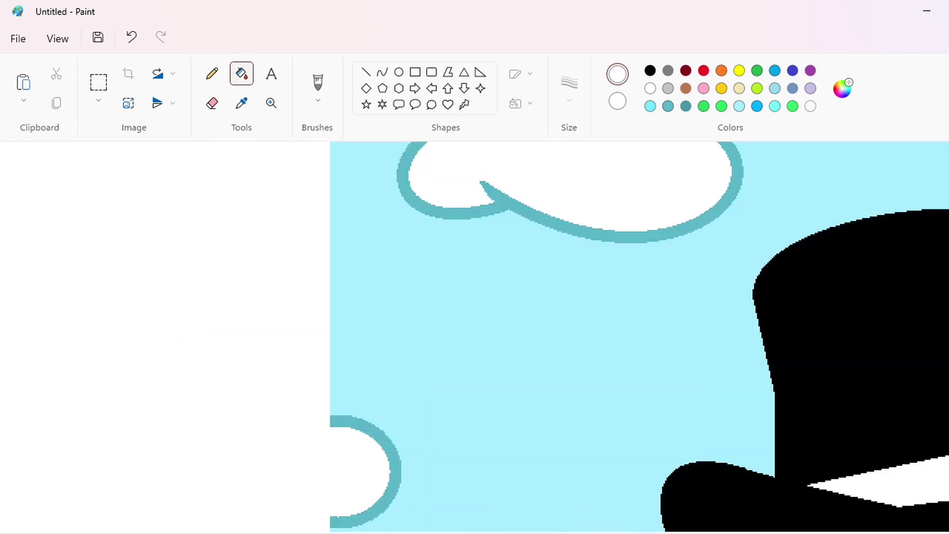
drag(471, 532, 643, 532)
click(366, 72)
click(650, 70)
click(569, 89)
click(579, 229)
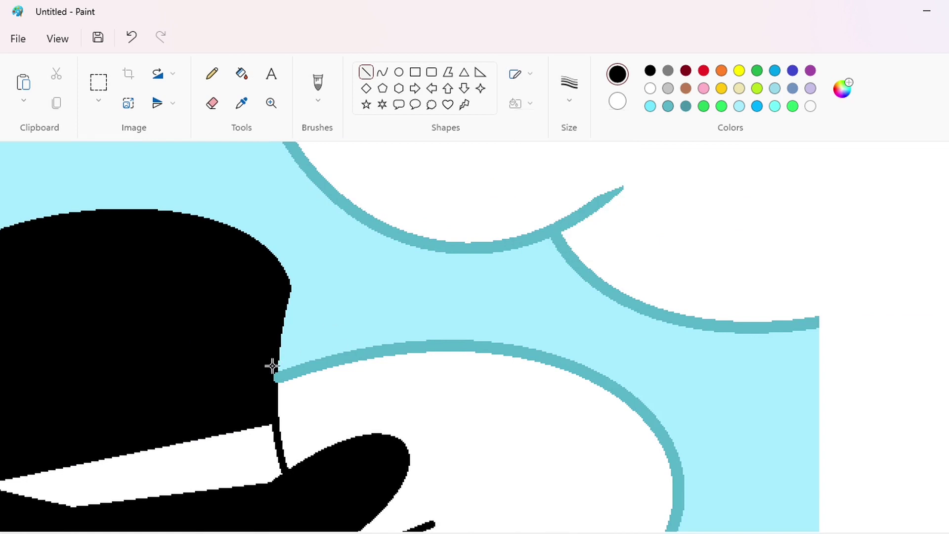
drag(271, 366, 271, 387)
ctrl+scroll(871, 527, down, 2)
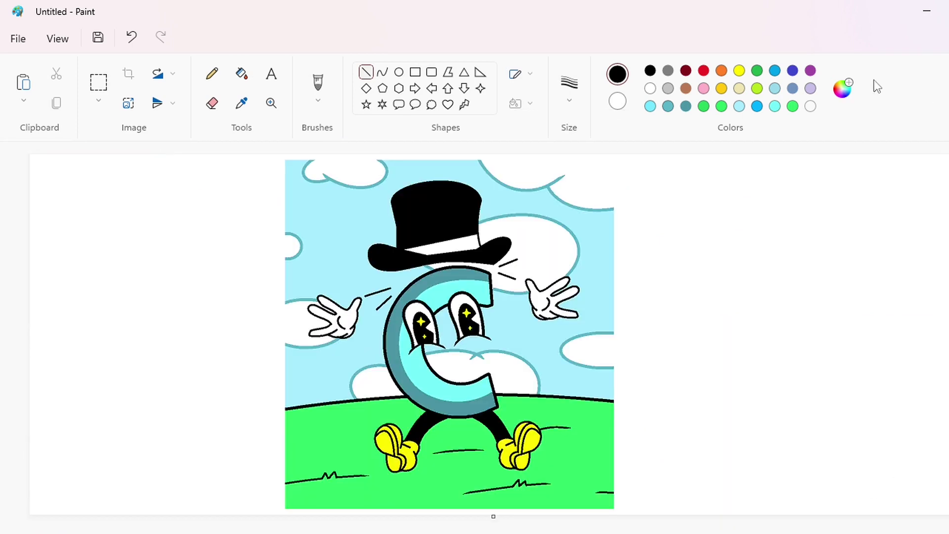